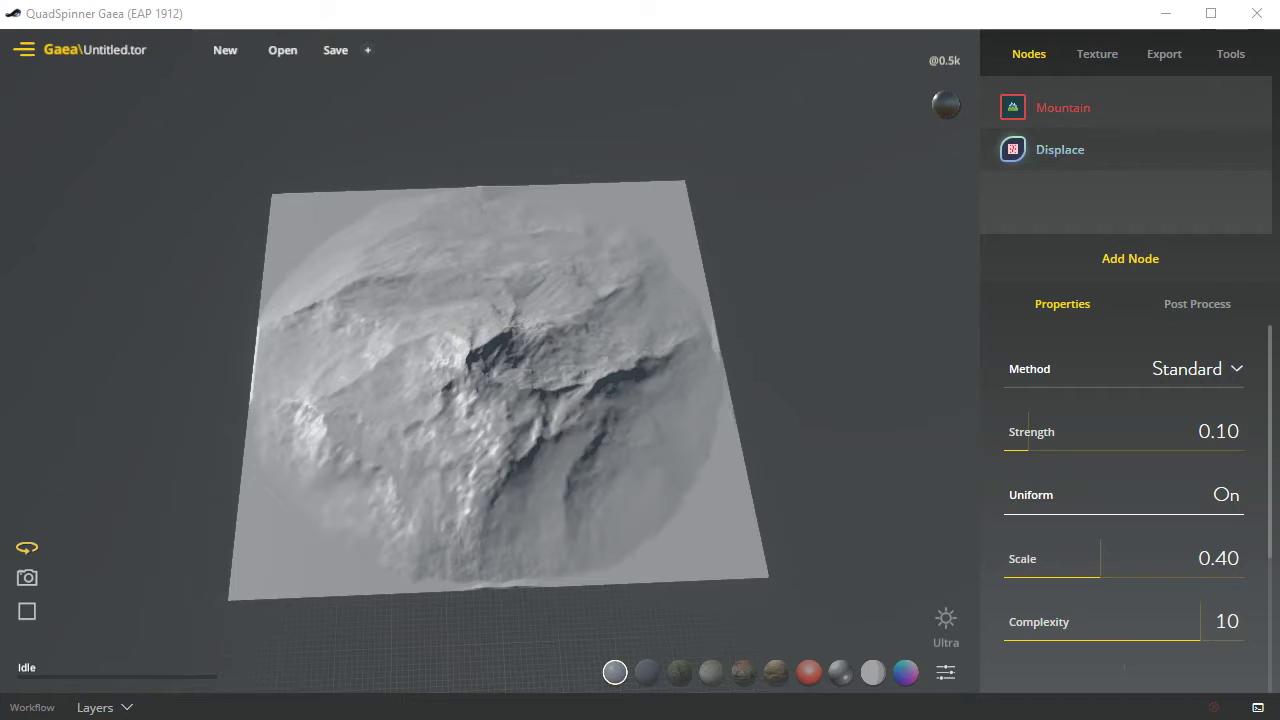
Step: Preview the terrain at 1k and 2k resolution, and return the preview resolution to 0.5k
{"action": "left_click", "coordinate": [944, 61]}
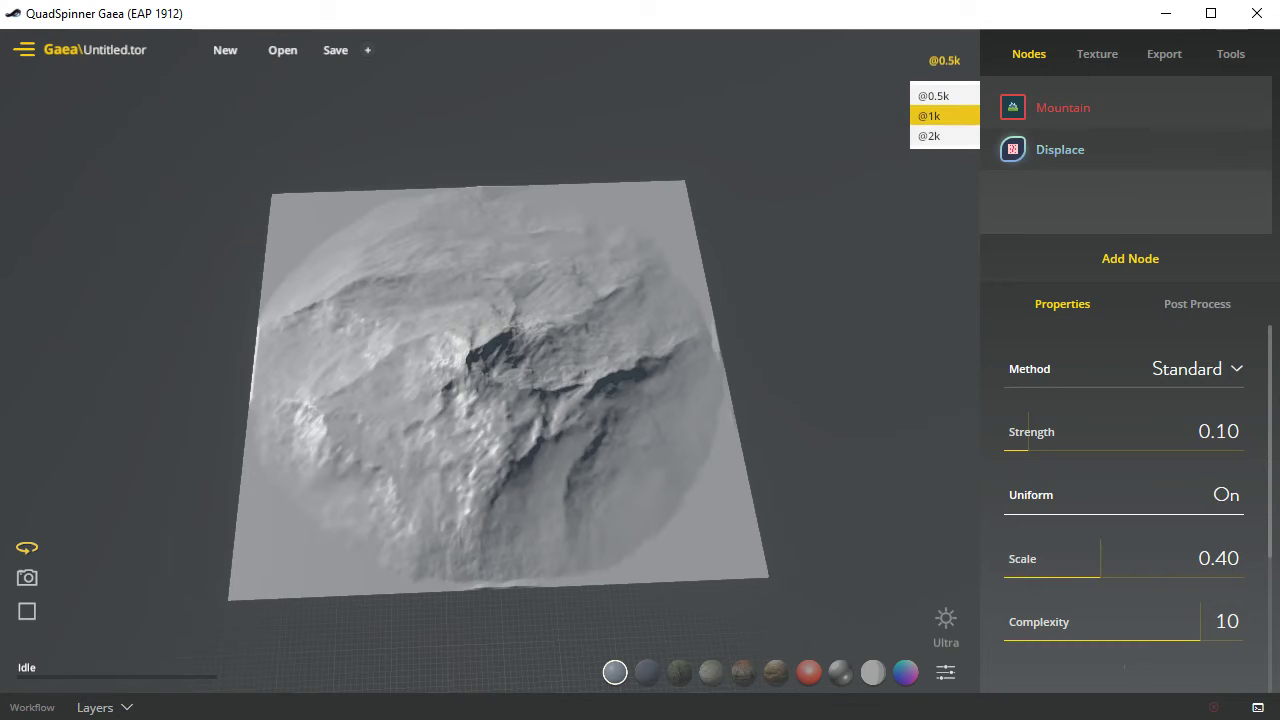
{"action": "left_click", "coordinate": [930, 115]}
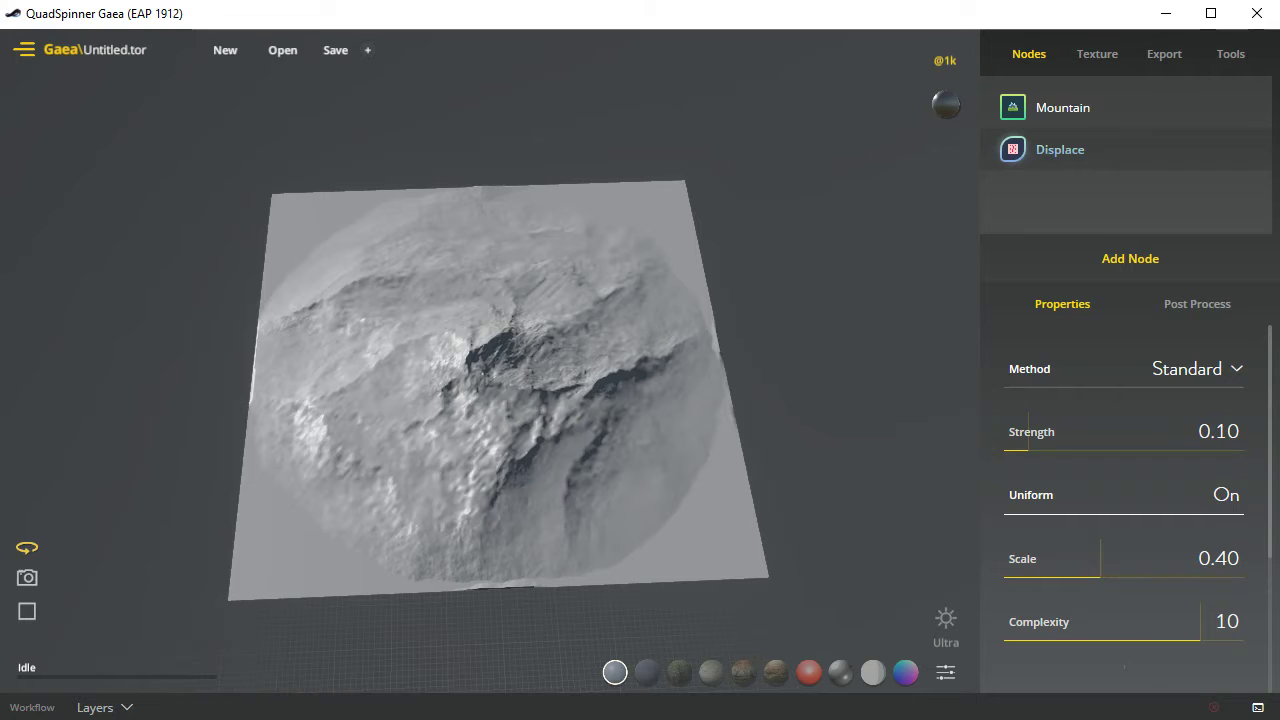
{"action": "left_click", "coordinate": [945, 61]}
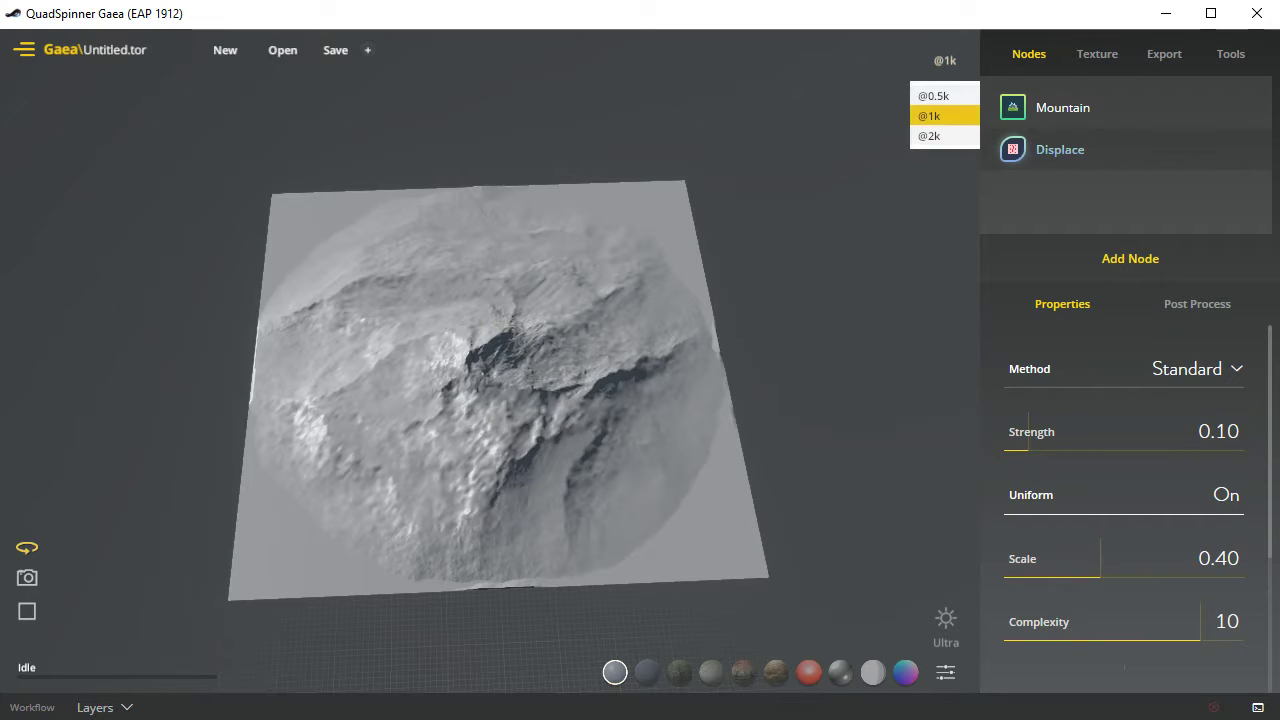
{"action": "left_click", "coordinate": [942, 136]}
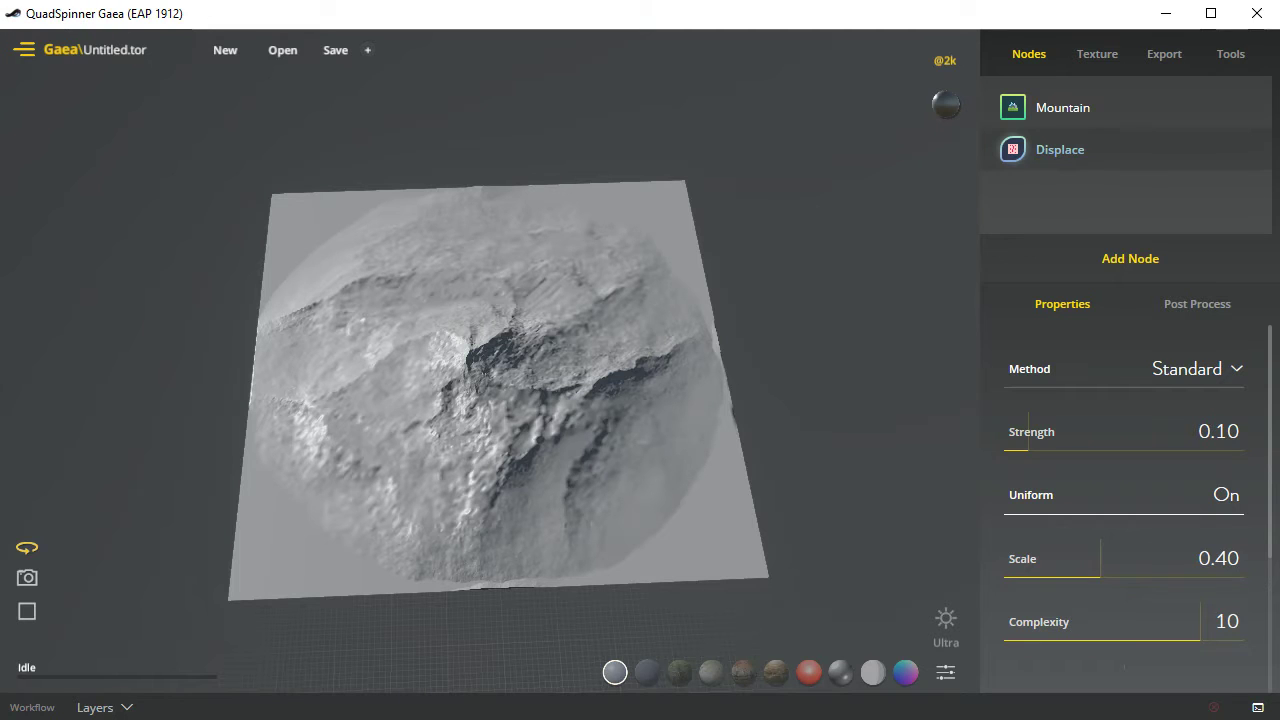
{"action": "left_click", "coordinate": [944, 60]}
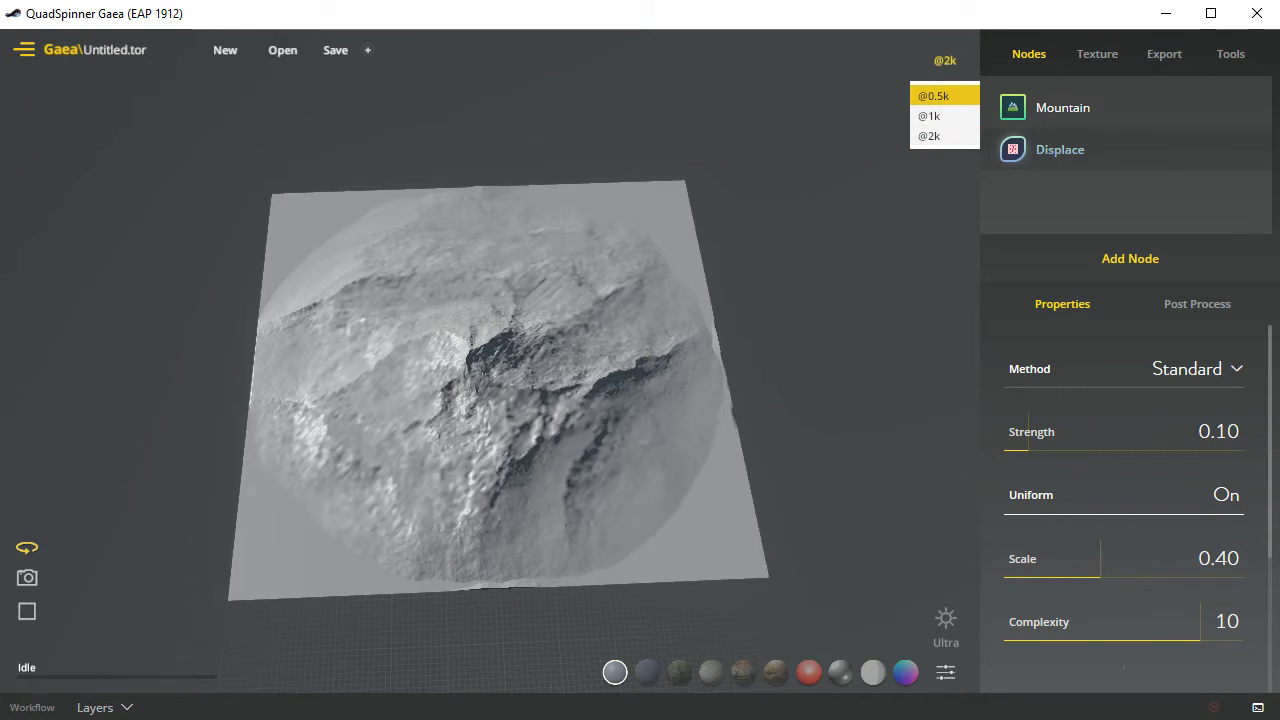
{"action": "left_click", "coordinate": [944, 98]}
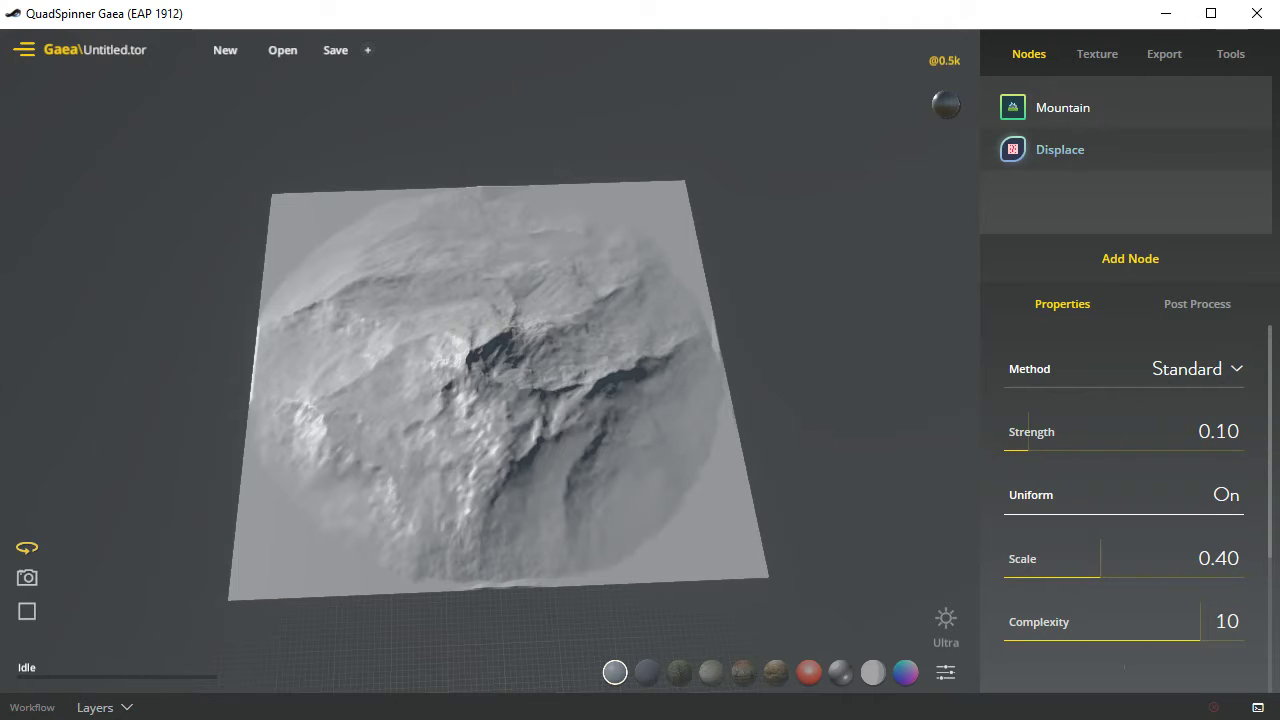
Step: Examine the displaced mountain's surface detail close up, from a distance and from a lower angle
{"action": "scroll", "coordinate": [490, 360], "scroll_direction": "up", "scroll_amount": 5}
{"action": "scroll", "coordinate": [490, 360], "scroll_direction": "down", "scroll_amount": 4}
{"action": "scroll", "coordinate": [490, 360], "scroll_direction": "up", "scroll_amount": 5}
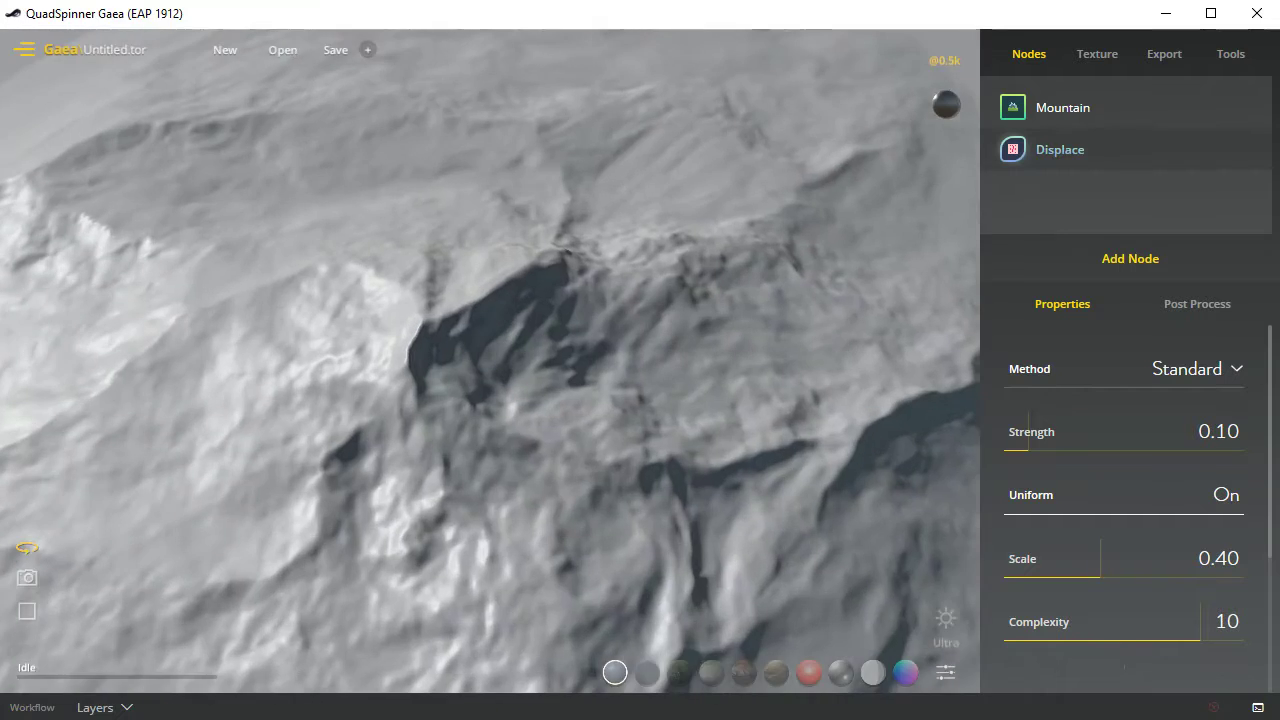
{"action": "scroll", "coordinate": [490, 360], "scroll_direction": "down", "scroll_amount": 5}
{"action": "scroll", "coordinate": [490, 360], "scroll_direction": "down", "scroll_amount": 4}
{"action": "scroll", "coordinate": [490, 360], "scroll_direction": "up", "scroll_amount": 5}
{"action": "scroll", "coordinate": [490, 360], "scroll_direction": "down", "scroll_amount": 5}
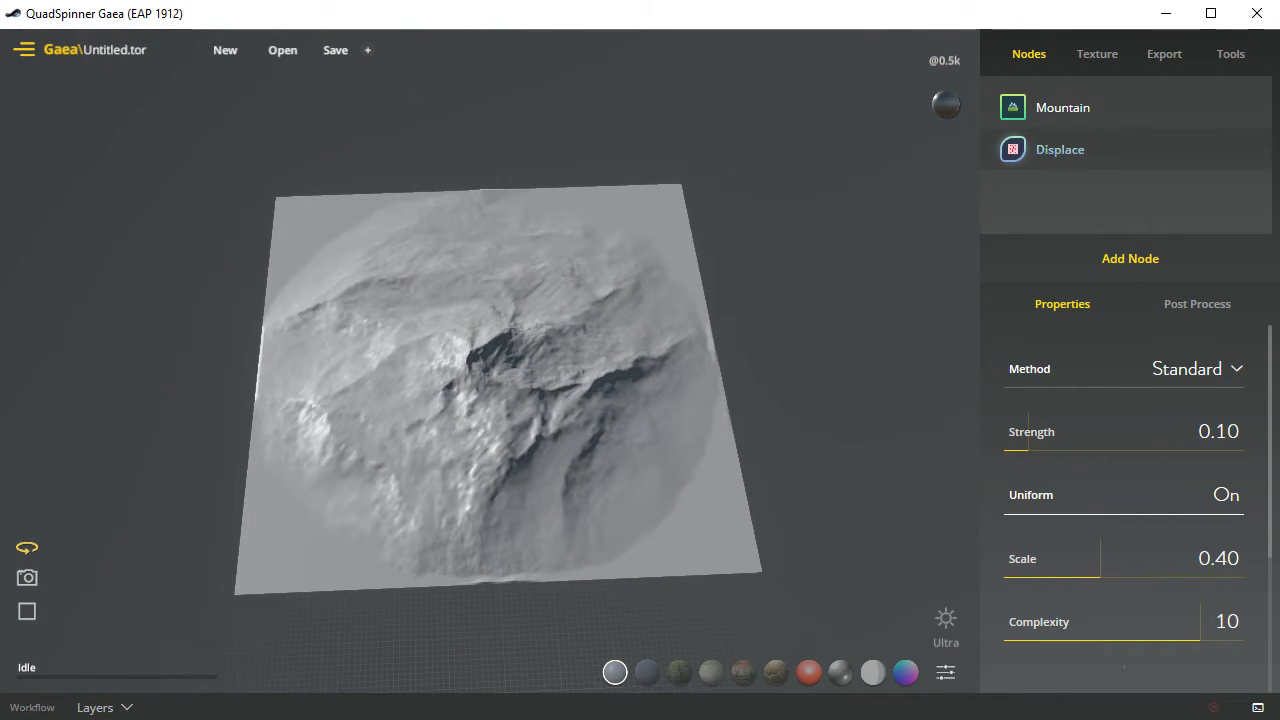
{"action": "left_click_drag", "start_coordinate": [490, 360], "coordinate": [462, 368]}
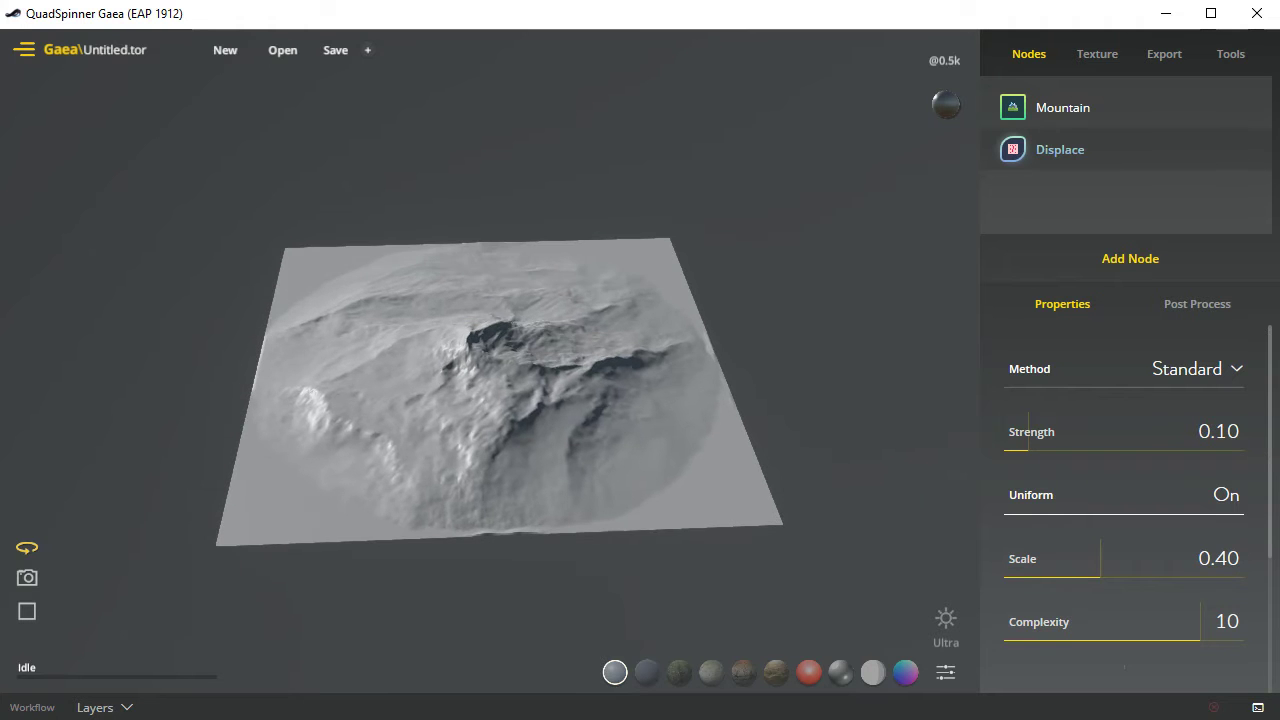
{"action": "scroll", "coordinate": [490, 360], "scroll_direction": "up", "scroll_amount": 5}
{"action": "scroll", "coordinate": [490, 360], "scroll_direction": "down", "scroll_amount": 3}
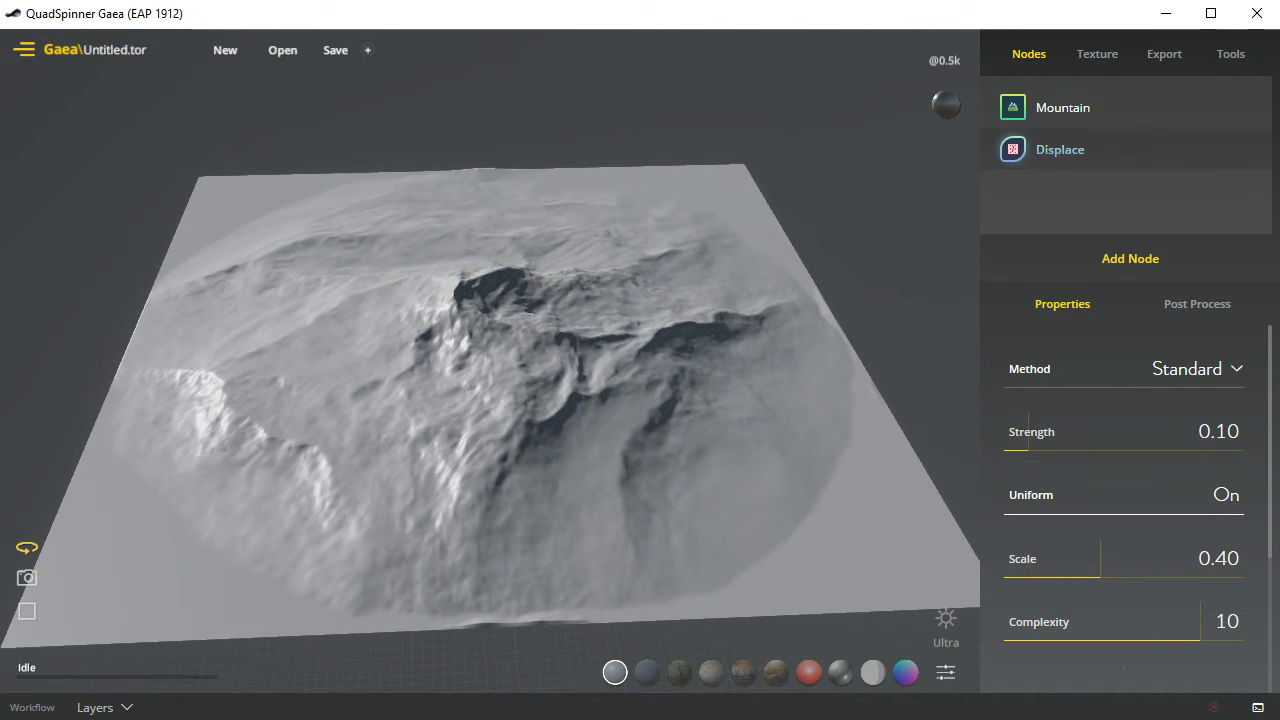
Step: Inspect the mountain in the ground-level camera view and in the flat top-down view, ending in the camera view
{"action": "left_click", "coordinate": [27, 578]}
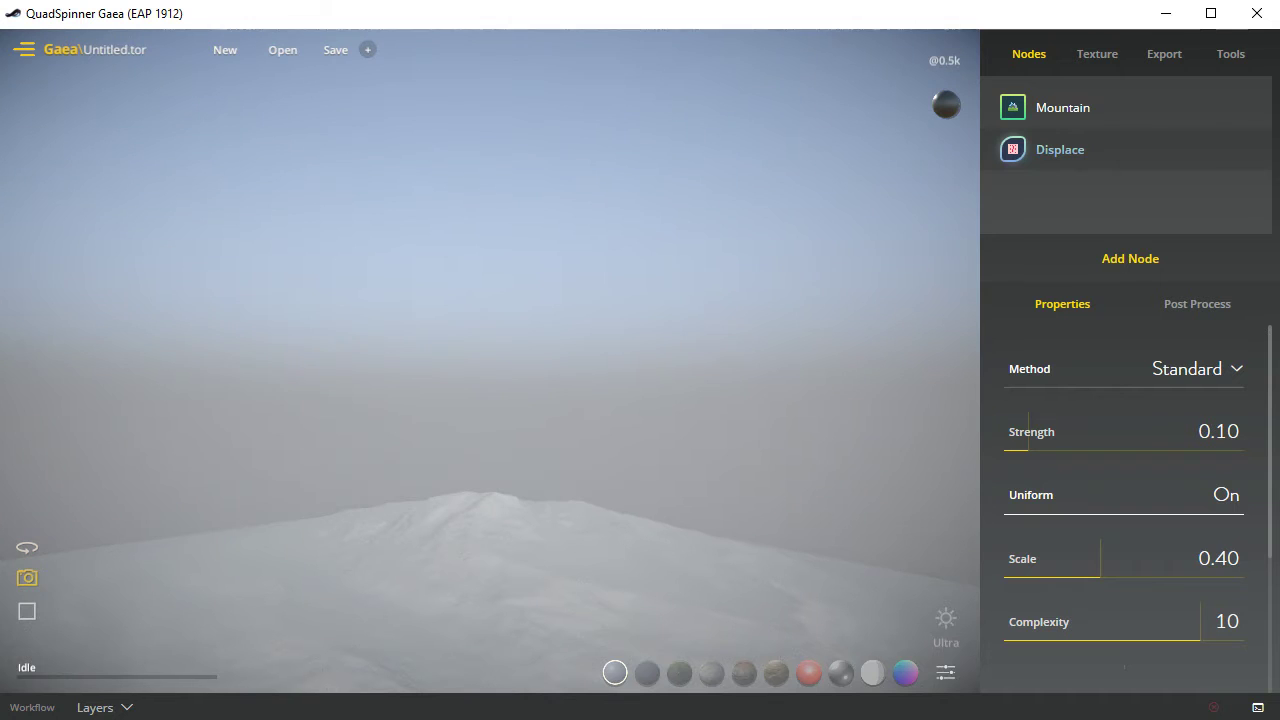
{"action": "left_click_drag", "start_coordinate": [490, 400], "coordinate": [260, 70]}
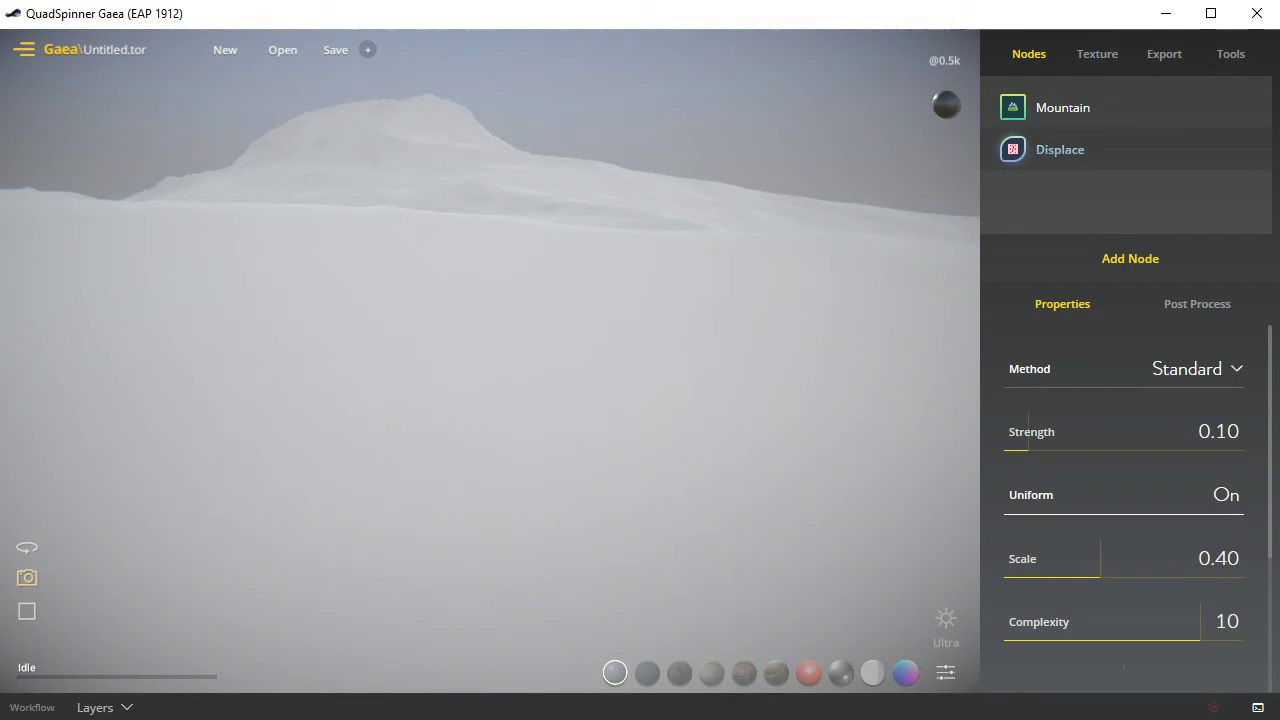
{"action": "left_click", "coordinate": [27, 611]}
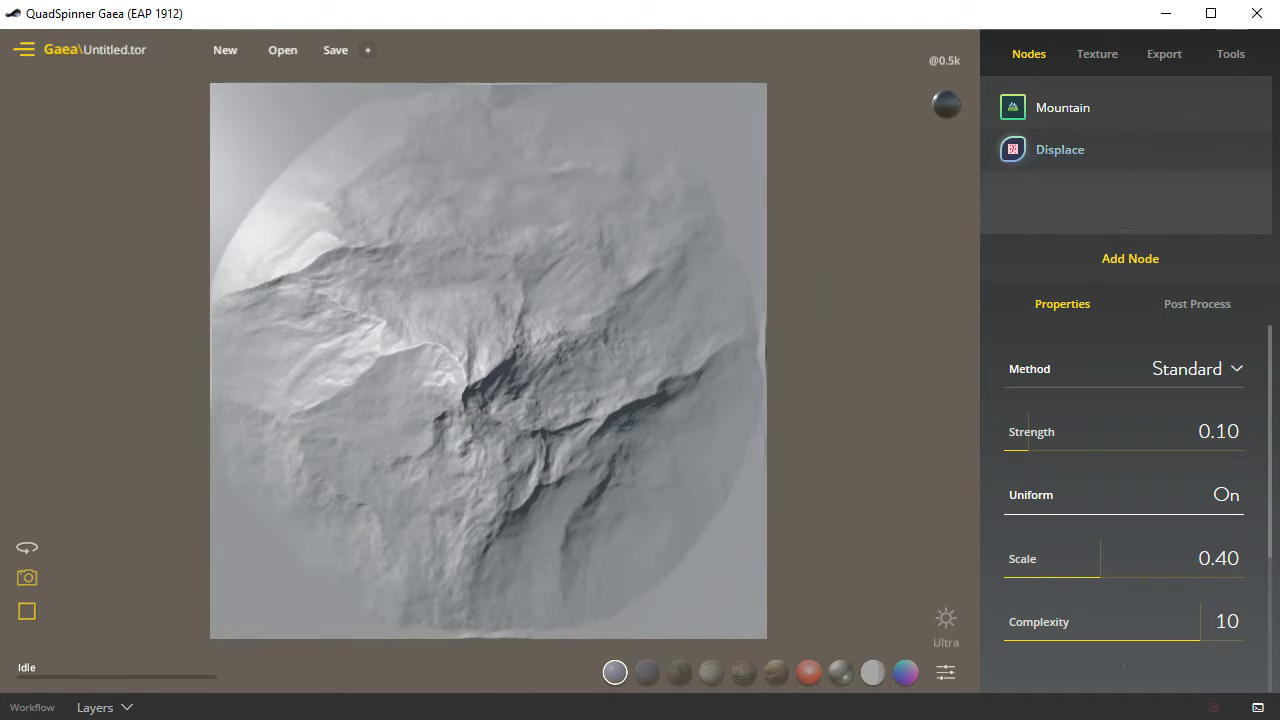
{"action": "left_click", "coordinate": [27, 577]}
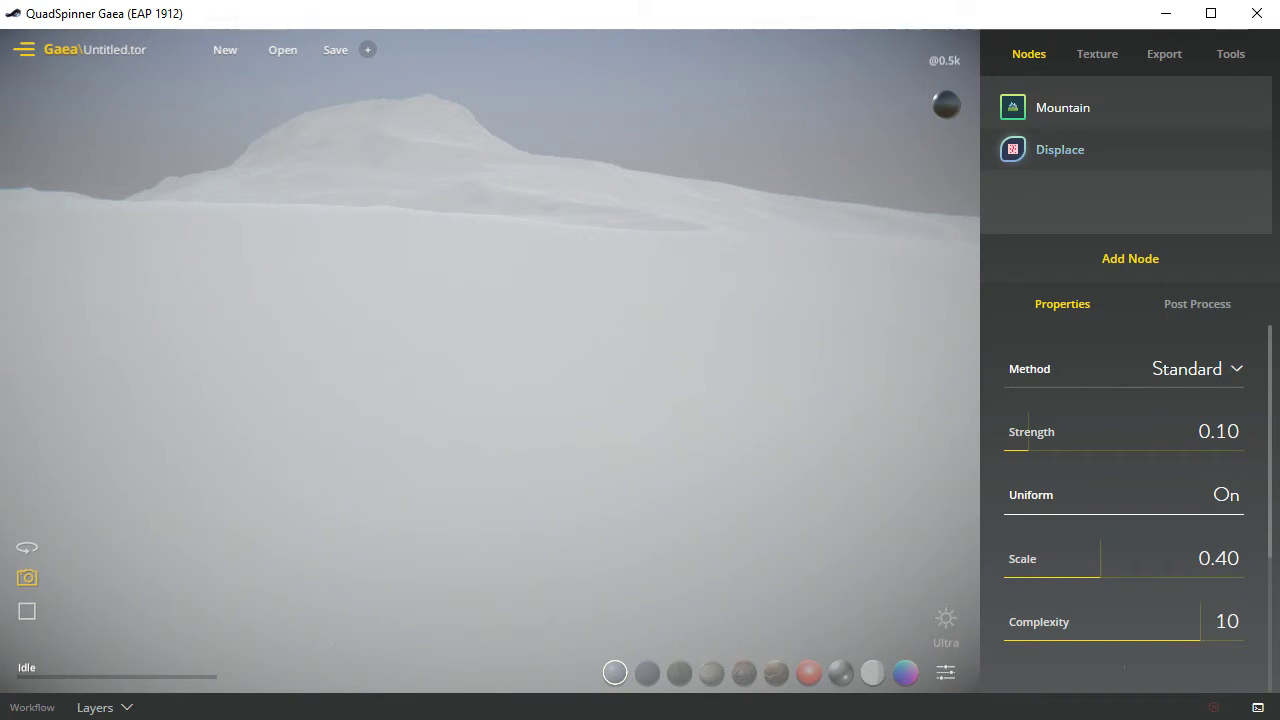
Step: Preview the terrain from ground level with the blue-grey, grass, rocky grass, rippled sand and smooth brown sand materials
{"action": "left_click", "coordinate": [647, 673]}
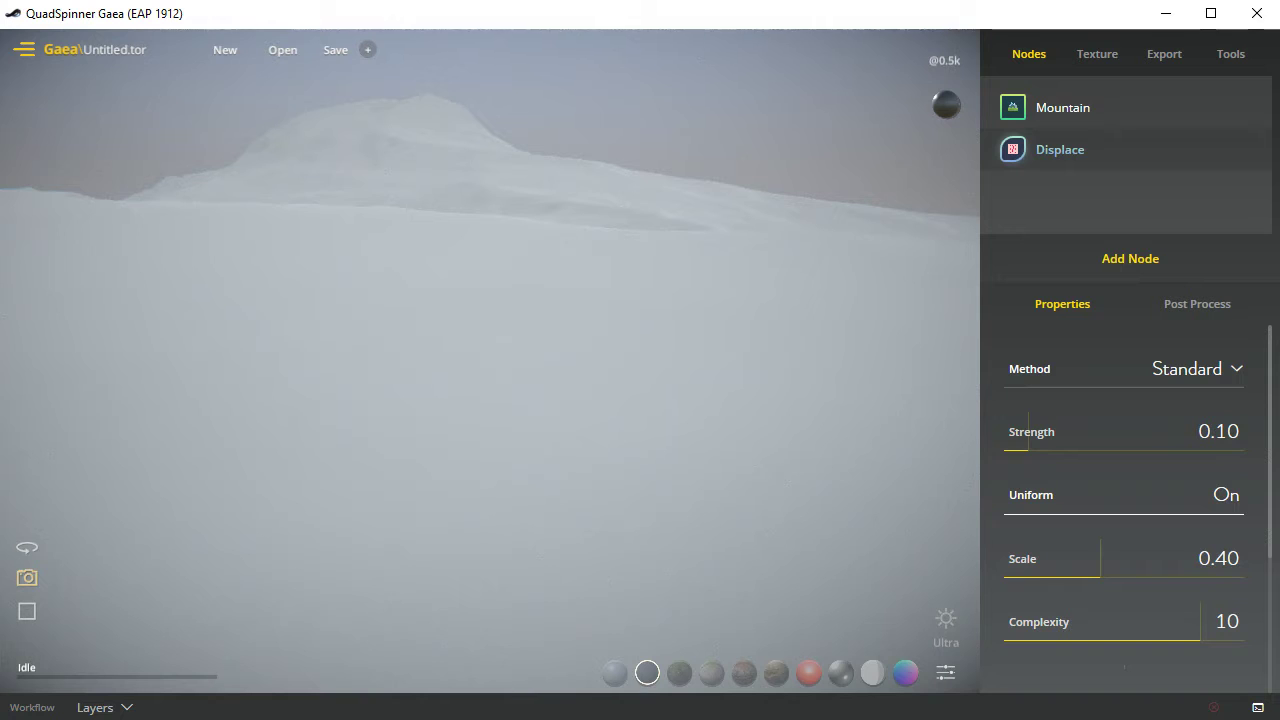
{"action": "left_click", "coordinate": [679, 673]}
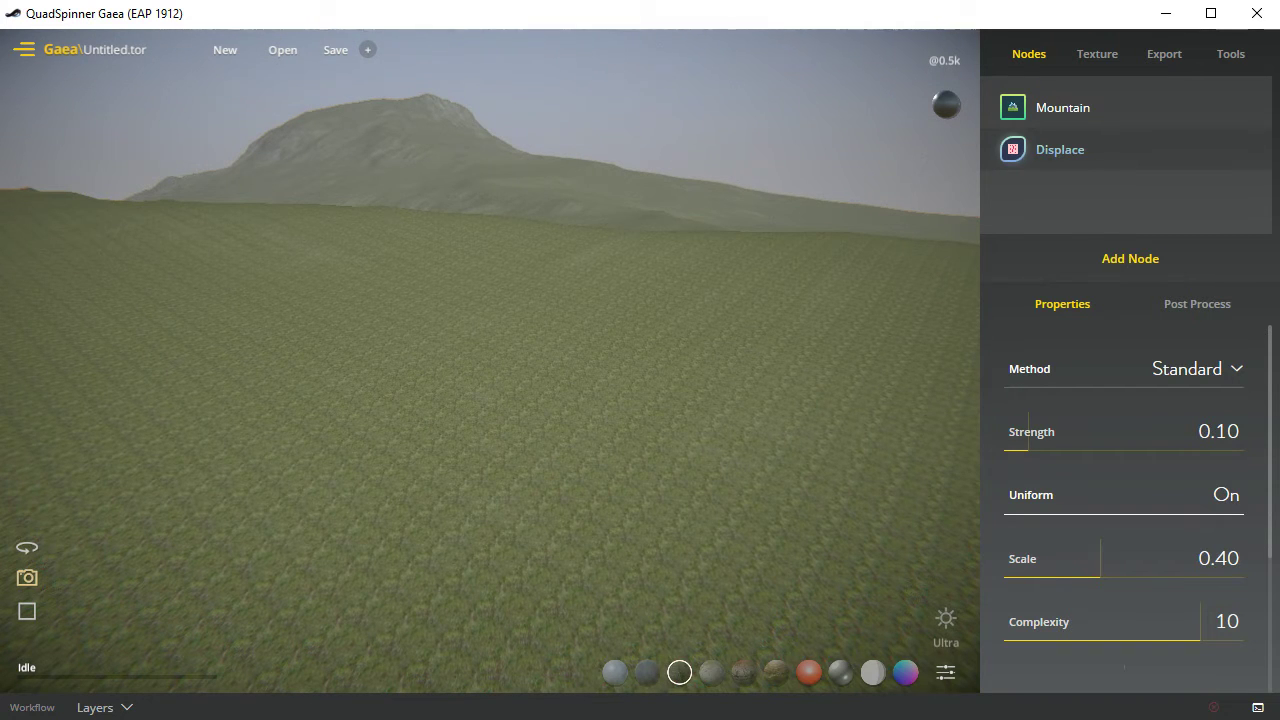
{"action": "left_click_drag", "start_coordinate": [480, 400], "coordinate": [503, 315]}
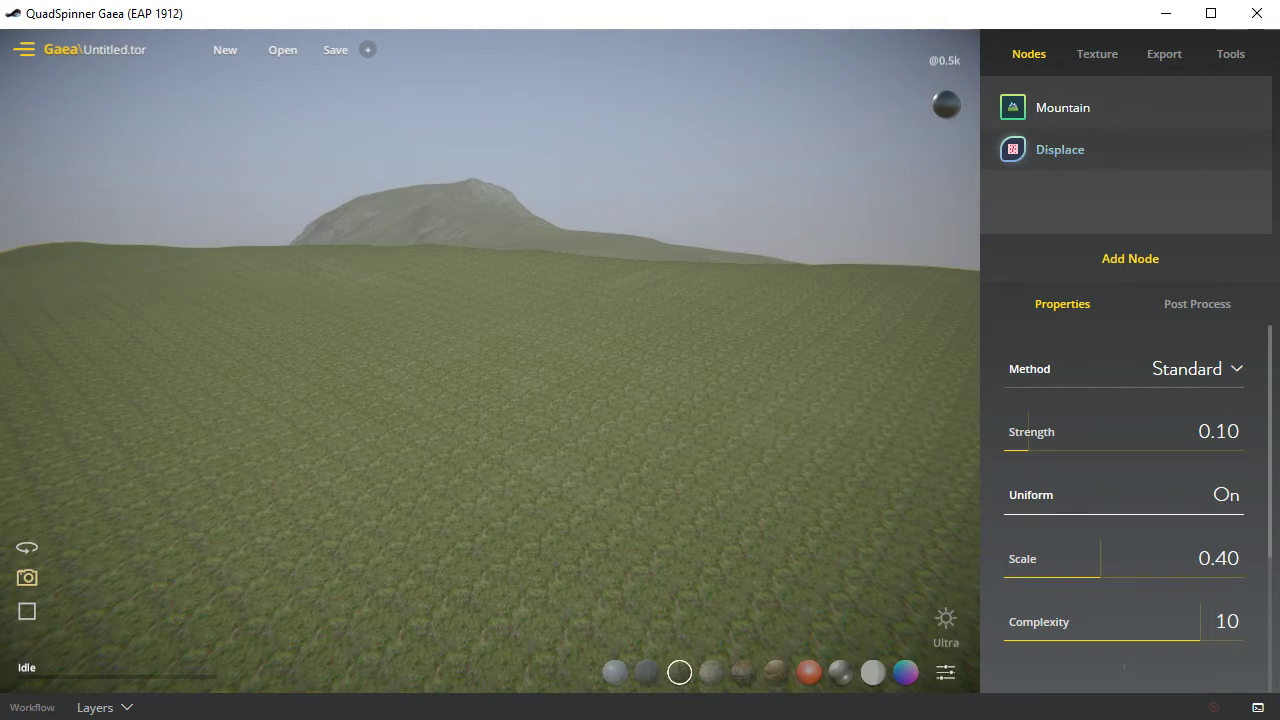
{"action": "left_click_drag", "start_coordinate": [490, 360], "coordinate": [502, 322]}
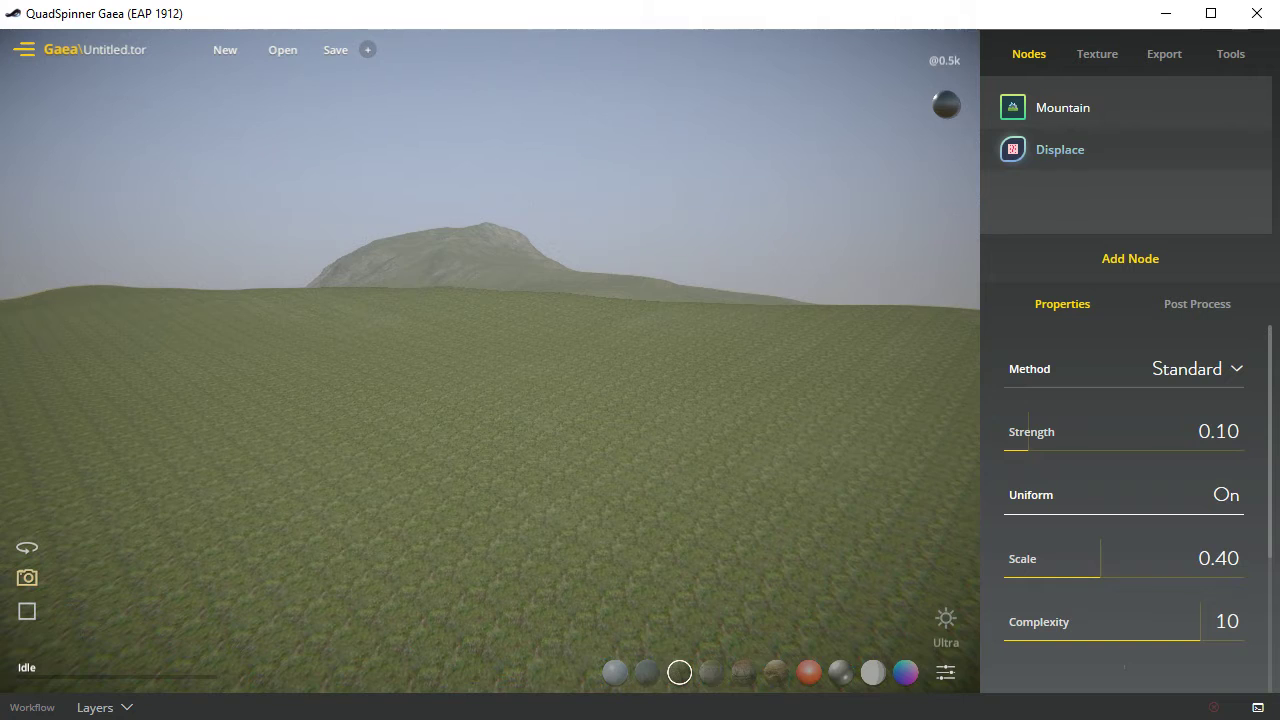
{"action": "left_click", "coordinate": [711, 672]}
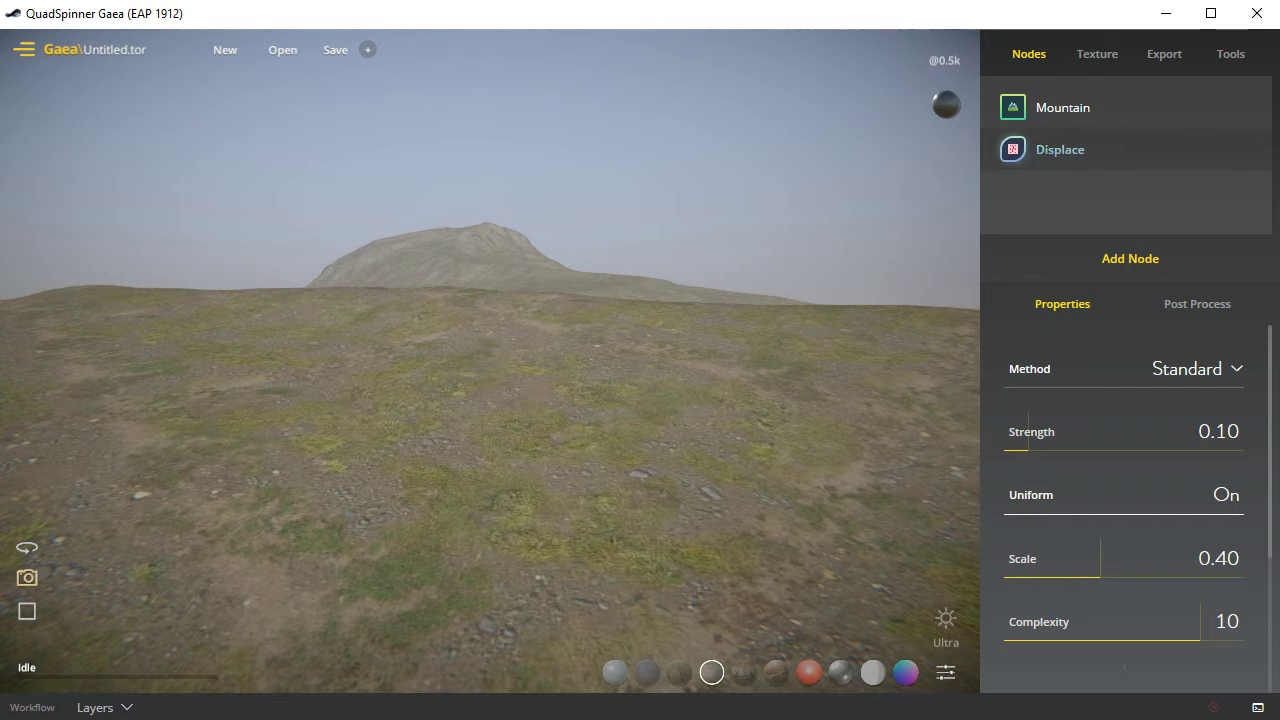
{"action": "left_click", "coordinate": [744, 672]}
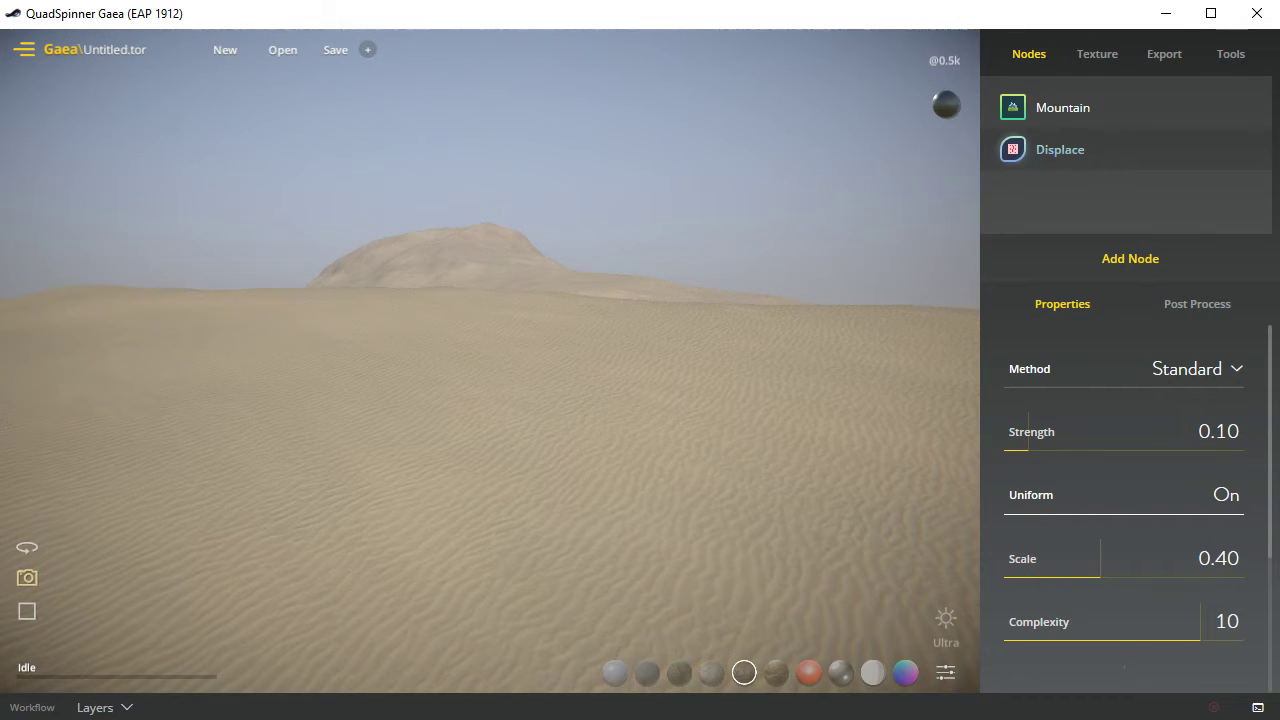
{"action": "left_click_drag", "start_coordinate": [560, 380], "coordinate": [620, 200]}
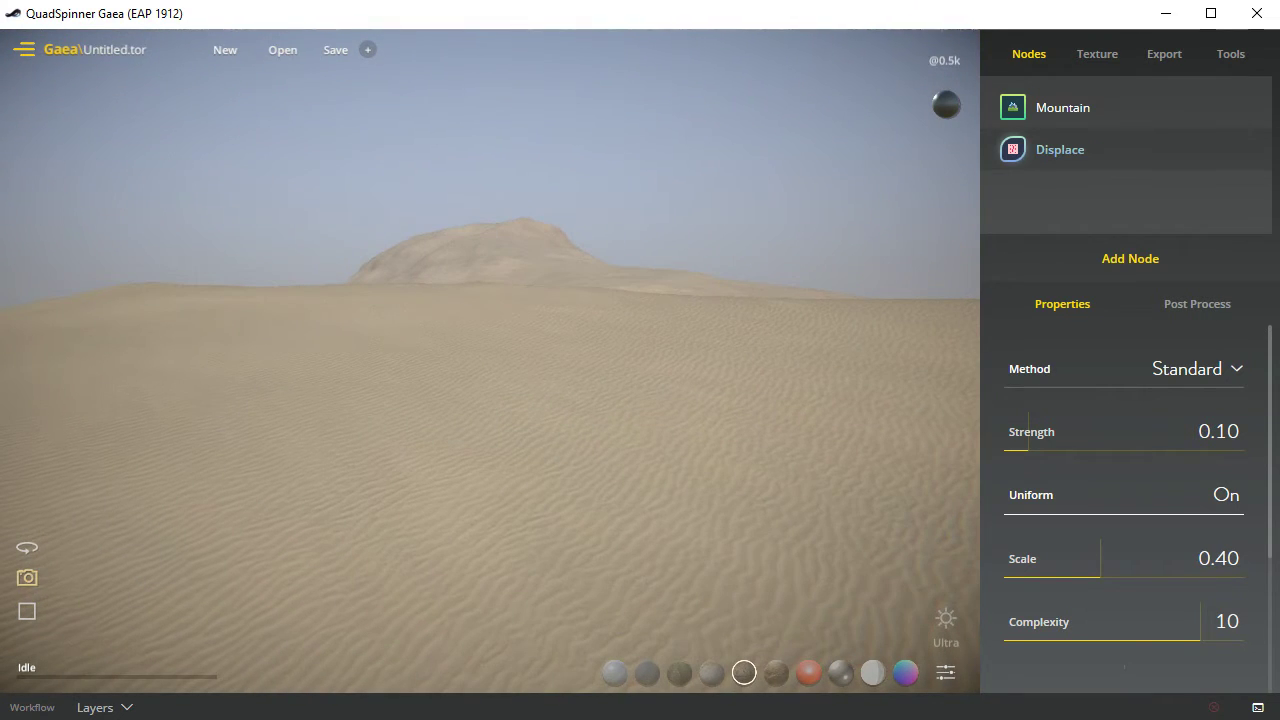
{"action": "left_click", "coordinate": [776, 673]}
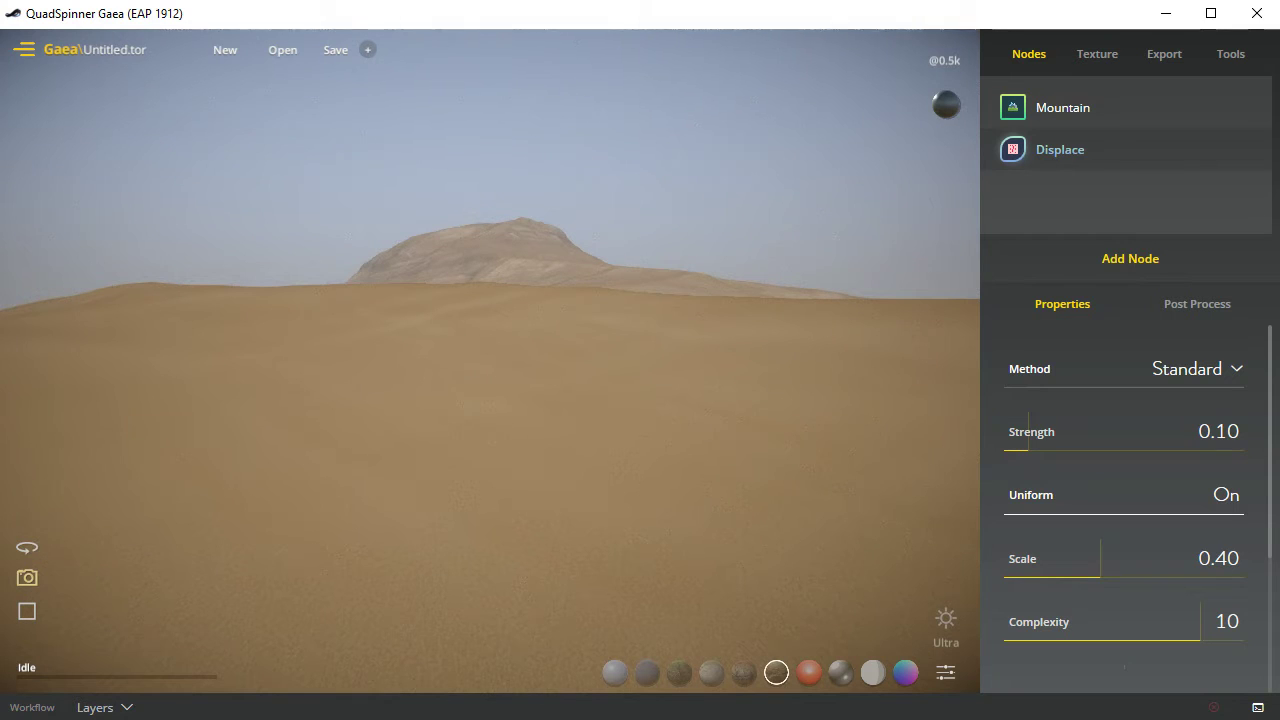
Step: Return to the orbit view and preview the terrain with the red clay, glossy grey, flat-shaded and rainbow normal materials
{"action": "left_click", "coordinate": [27, 548]}
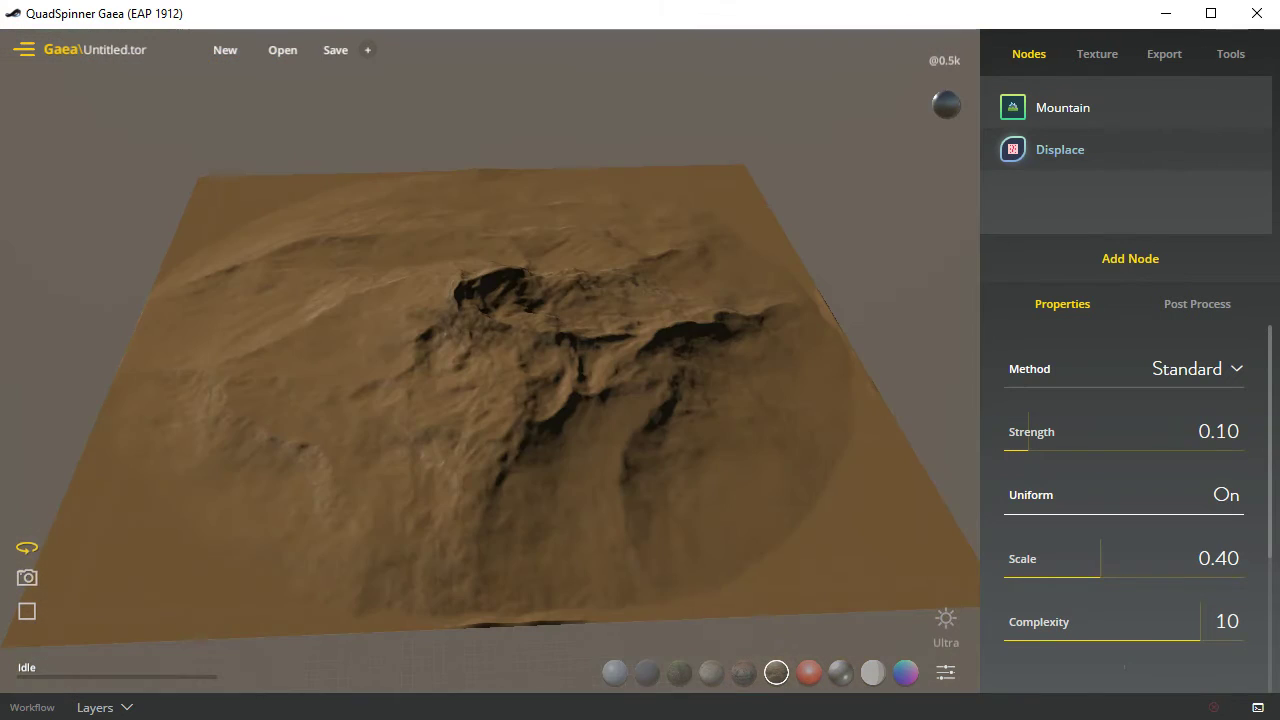
{"action": "left_click", "coordinate": [808, 672]}
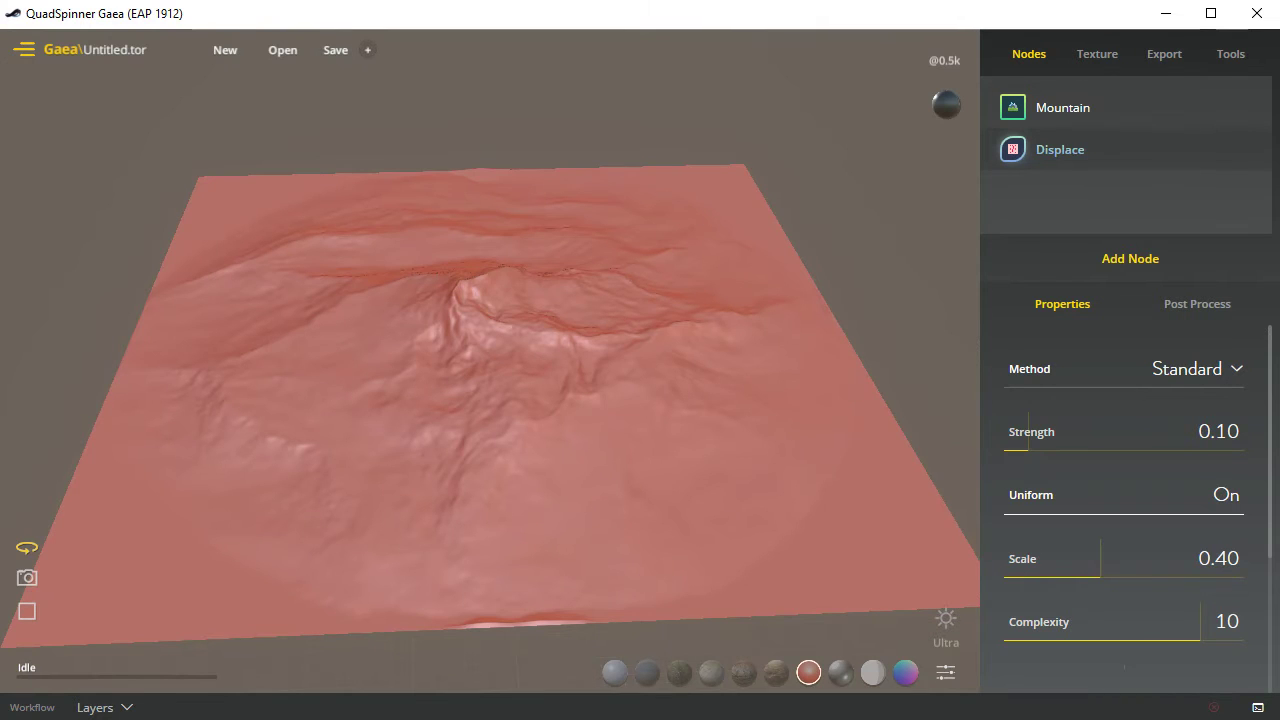
{"action": "left_click", "coordinate": [840, 672]}
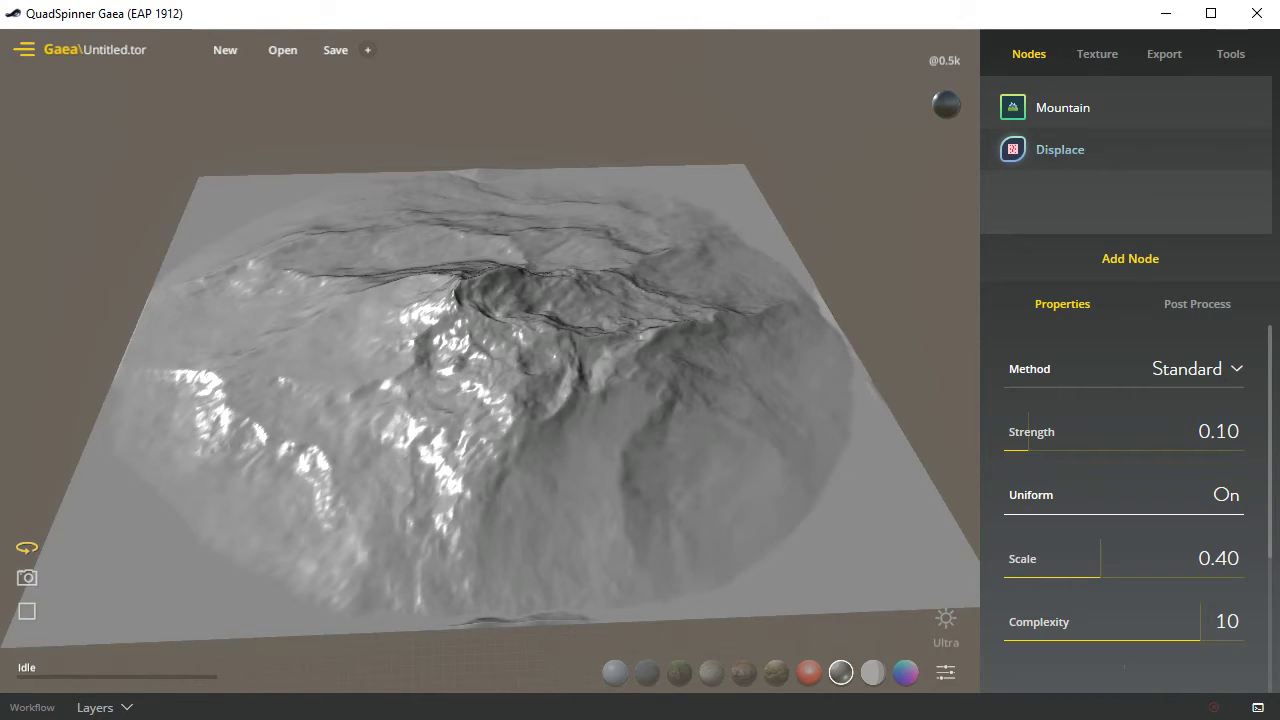
{"action": "left_click", "coordinate": [873, 672]}
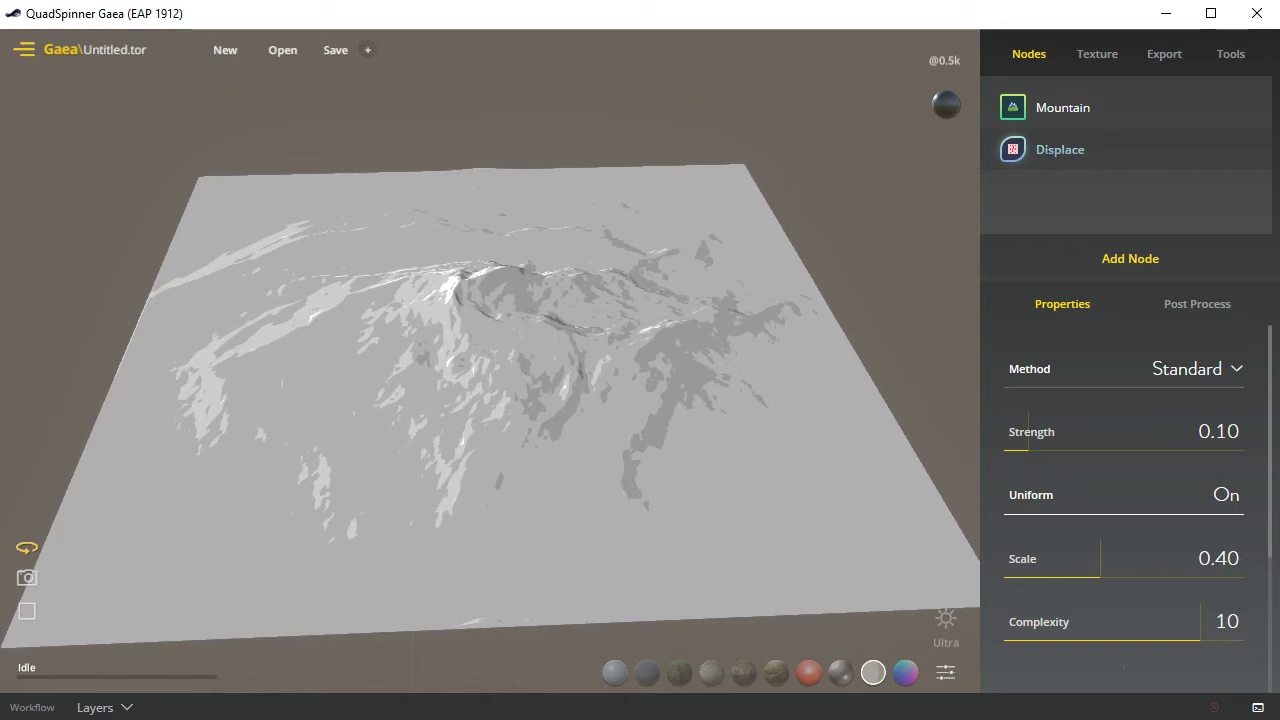
{"action": "left_click", "coordinate": [905, 672]}
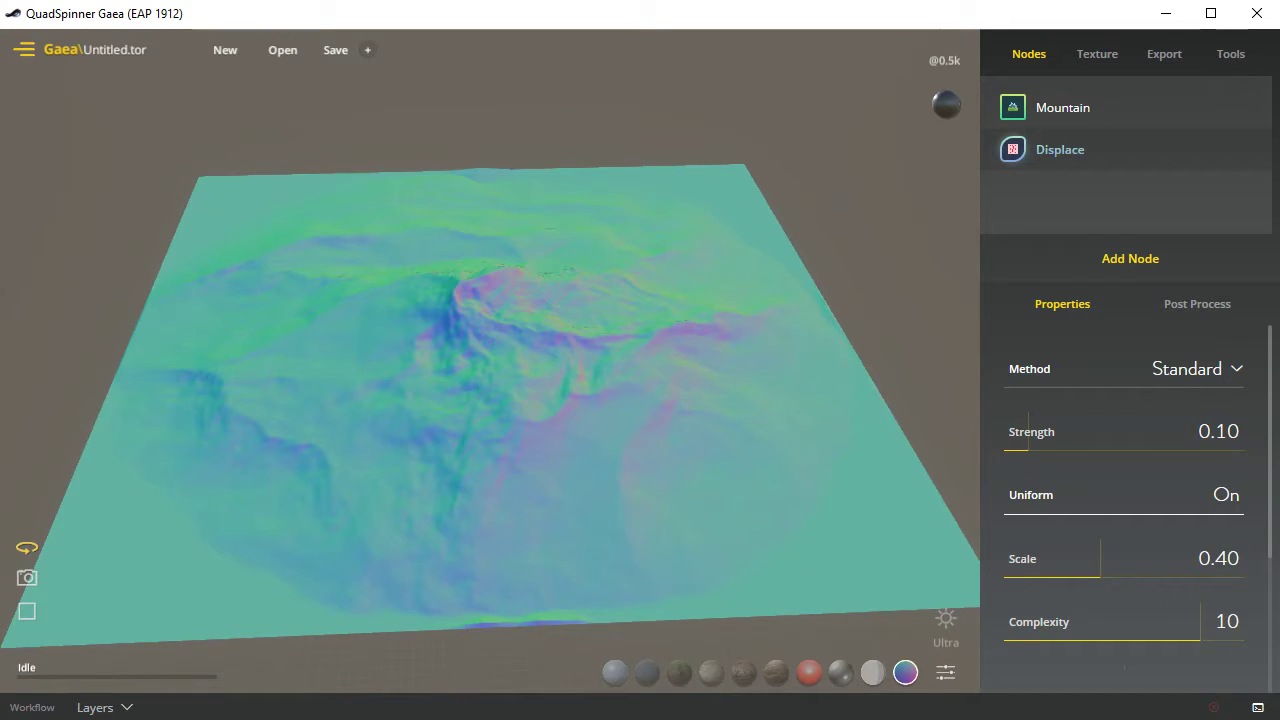
Step: Apply the rippled sand material to the terrain and change the direction of the light falling on it
{"action": "left_click", "coordinate": [744, 672]}
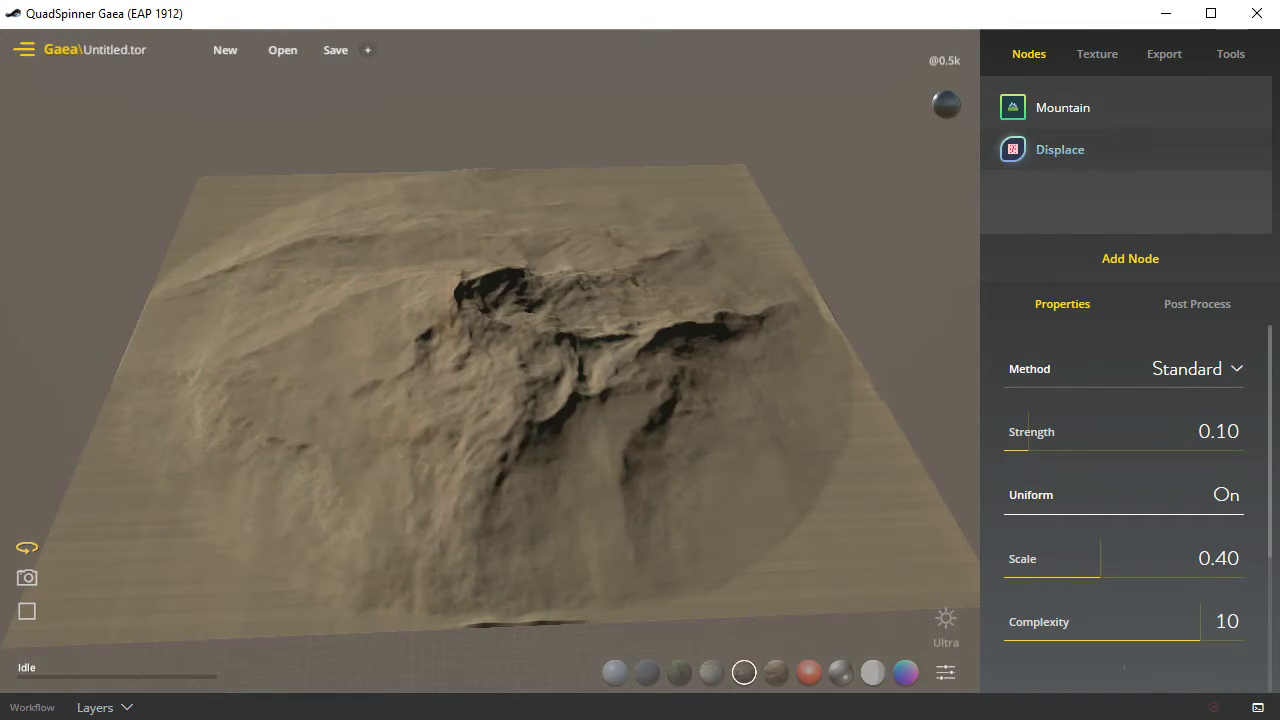
{"action": "left_click_drag", "start_coordinate": [480, 400], "coordinate": [620, 370]}
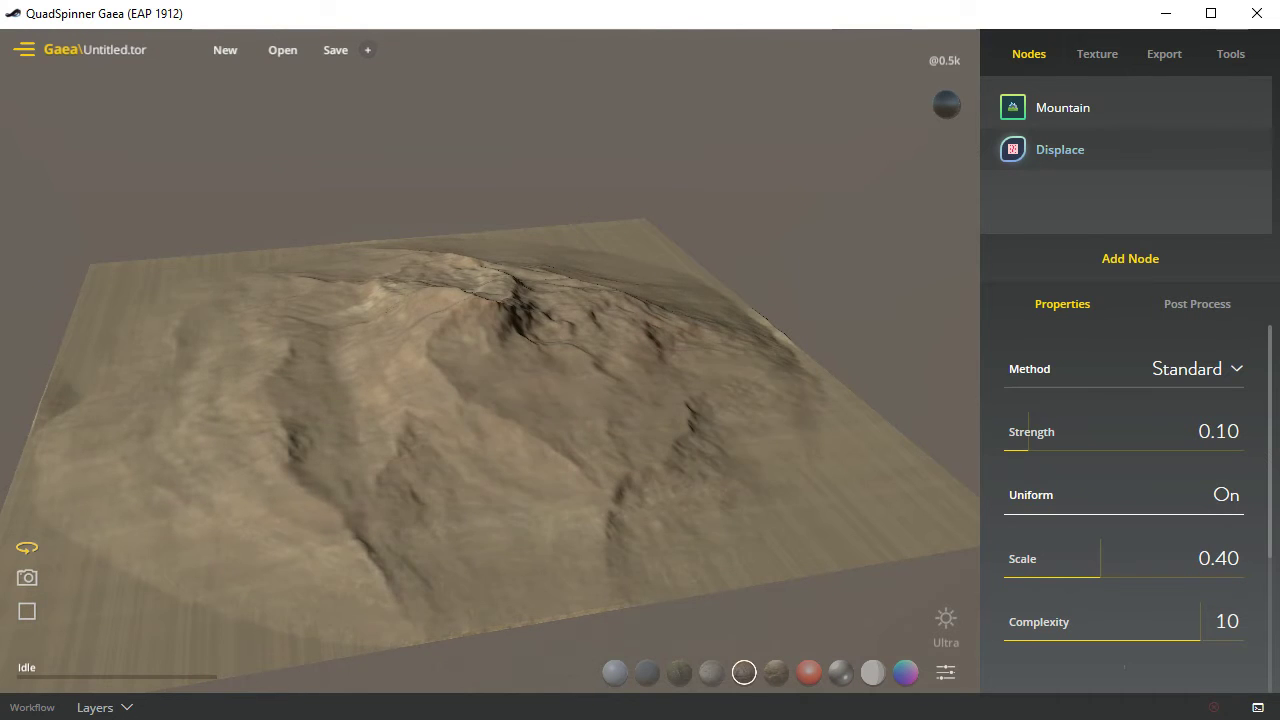
{"action": "left_click_drag", "start_coordinate": [946, 104], "coordinate": [950, 100]}
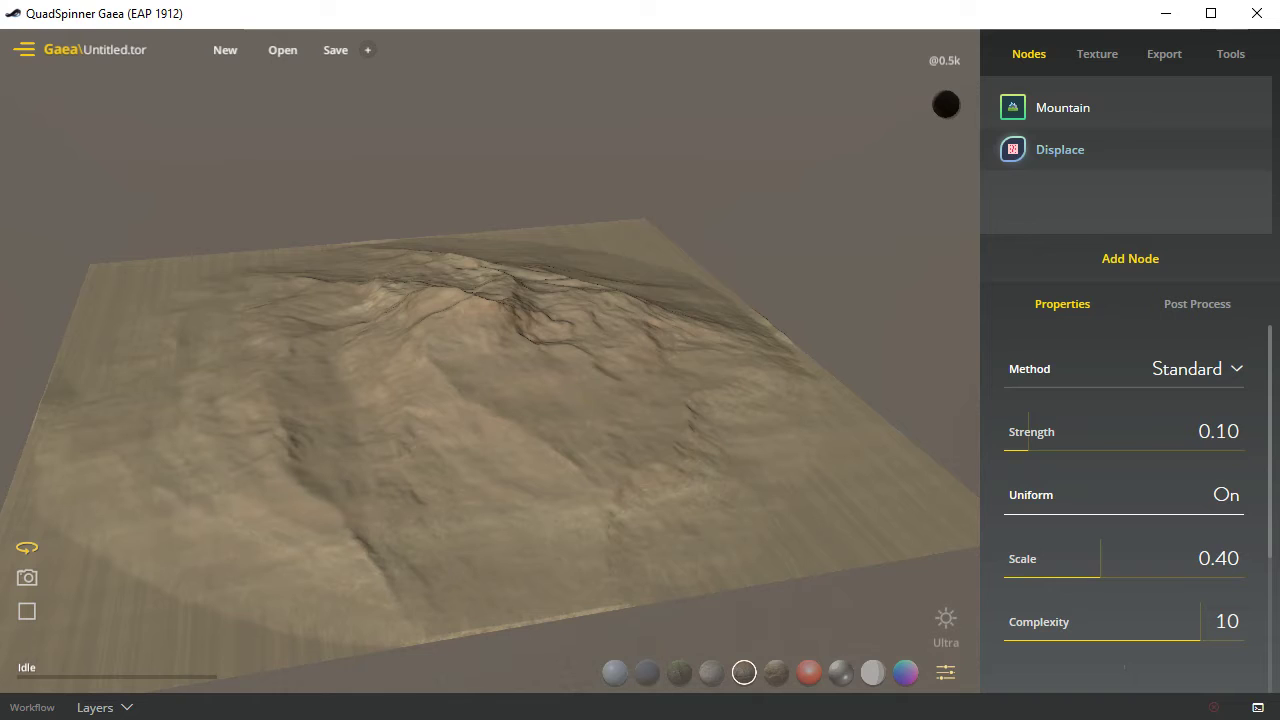
Step: Try the viewport quality at Lo and restore it to Ultra
{"action": "left_click", "coordinate": [946, 643]}
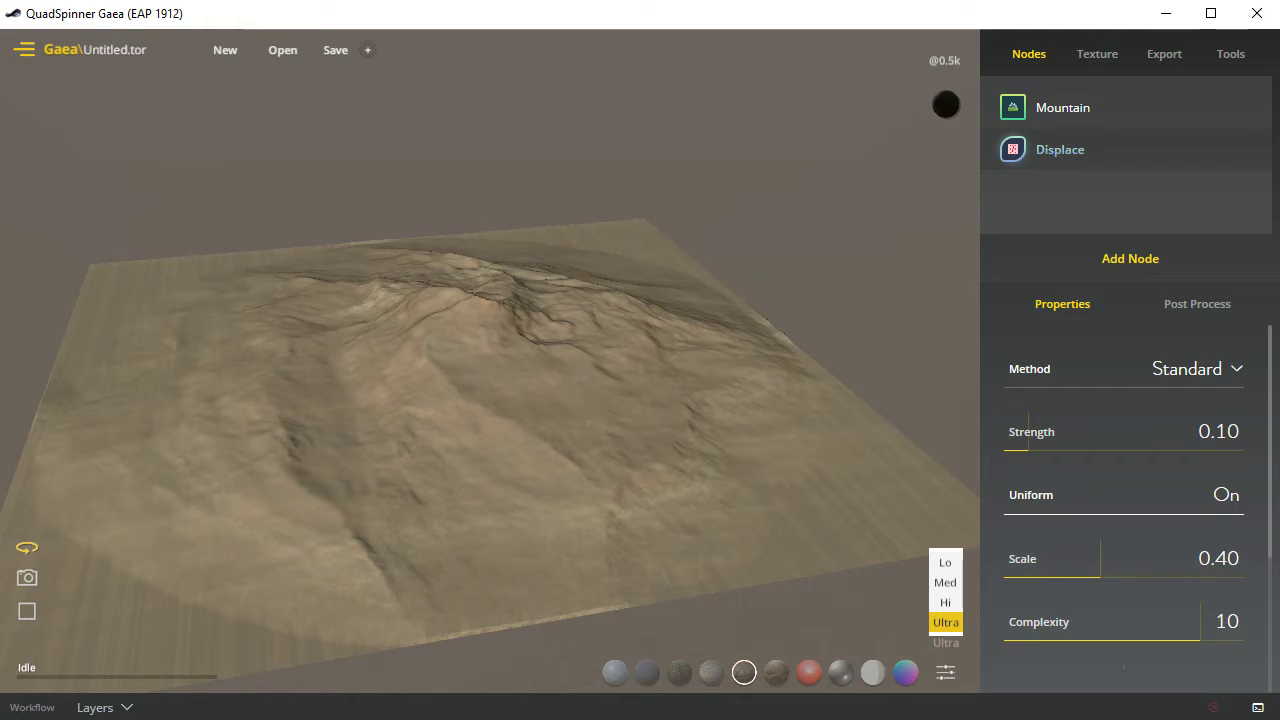
{"action": "left_click", "coordinate": [945, 564]}
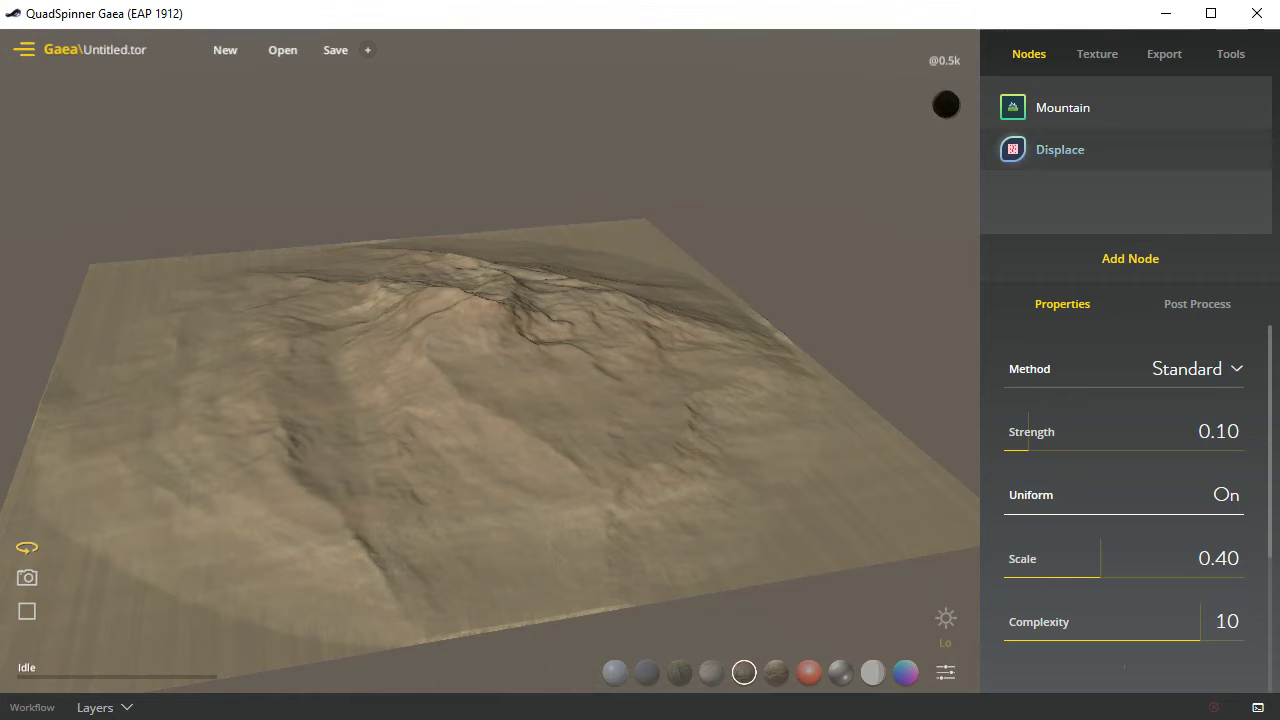
{"action": "left_click", "coordinate": [945, 643]}
{"action": "left_click", "coordinate": [945, 622]}
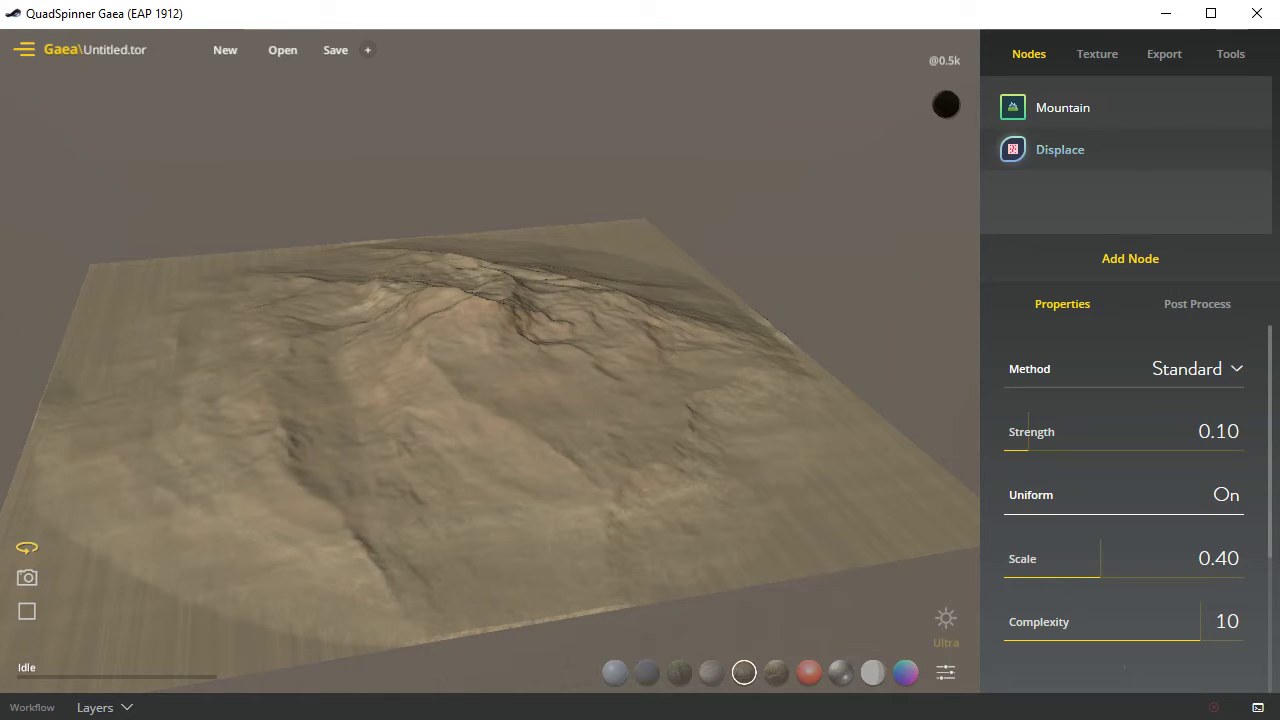
Step: Turn the viewport's atmosphere off and back on to compare the terrain with and without the sky
{"action": "left_click", "coordinate": [945, 618]}
{"action": "left_click", "coordinate": [945, 618]}
{"action": "left_click_drag", "start_coordinate": [500, 430], "coordinate": [500, 352]}
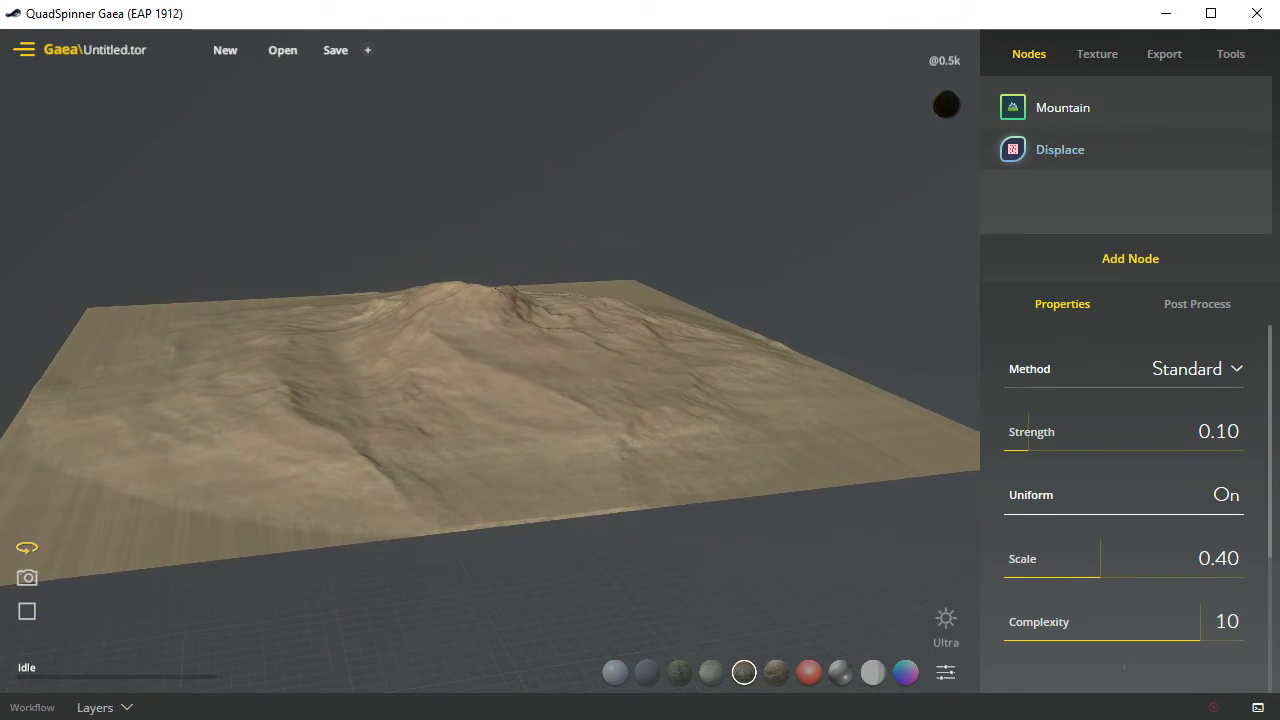
{"action": "left_click", "coordinate": [945, 618]}
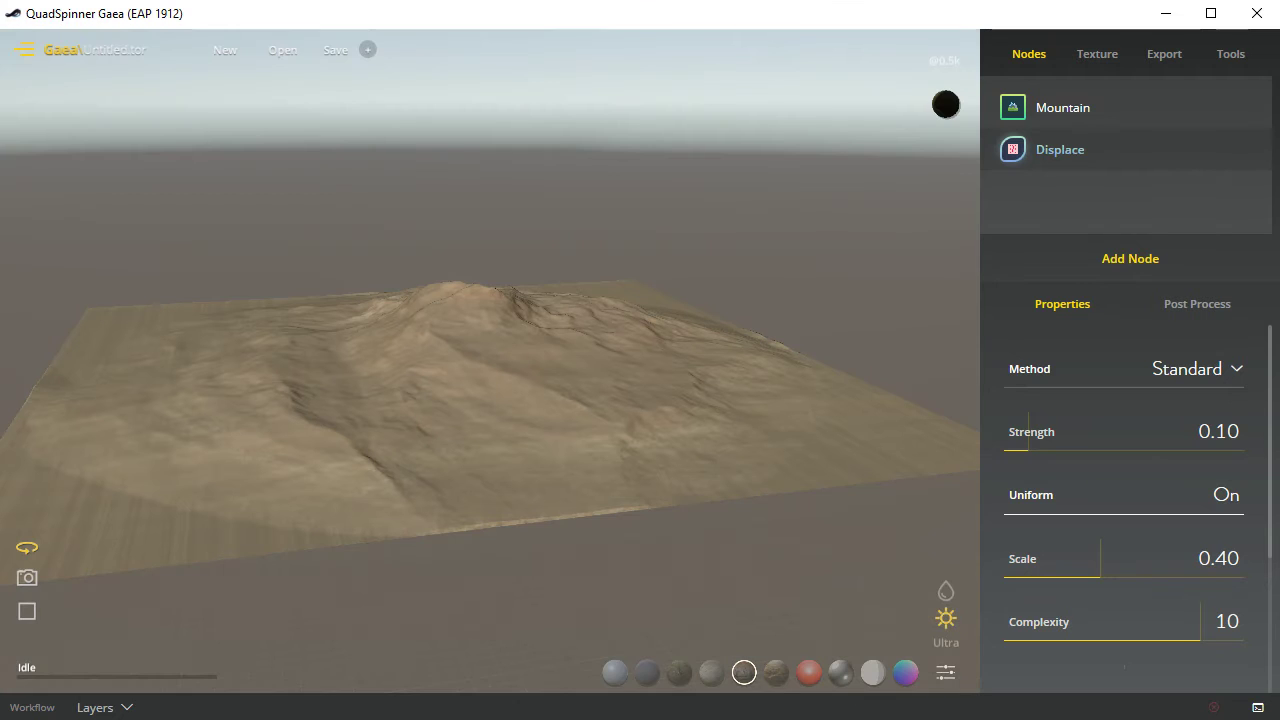
Step: Turn on the viewport's water and raise its level slightly so the sea surrounds the mountain like an island
{"action": "left_click_drag", "start_coordinate": [490, 360], "coordinate": [590, 332]}
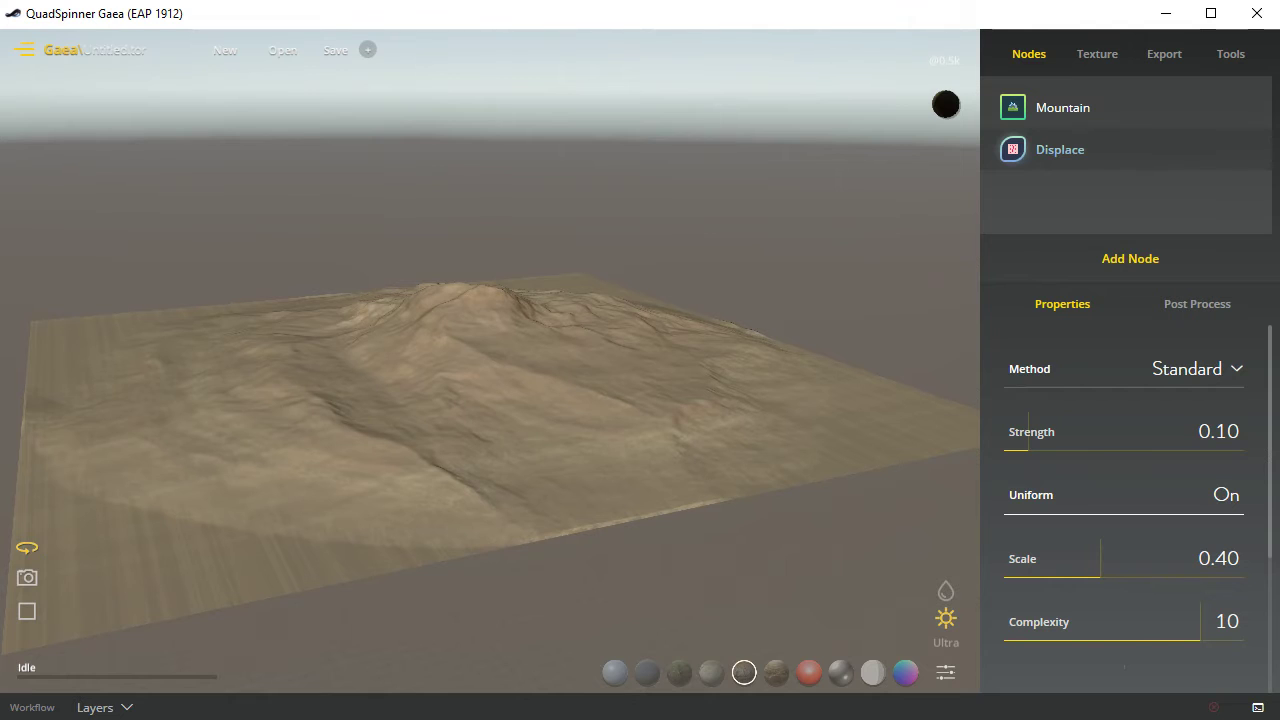
{"action": "left_click", "coordinate": [945, 591]}
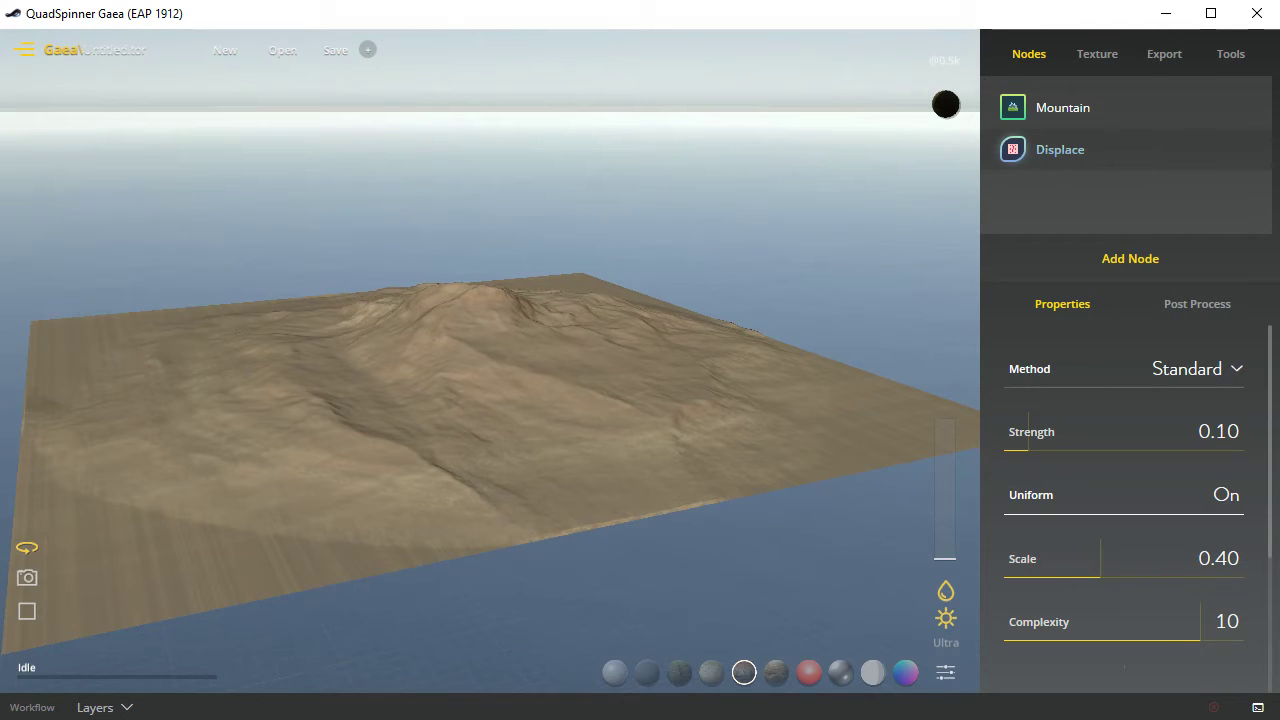
{"action": "left_click_drag", "start_coordinate": [945, 558], "coordinate": [945, 546]}
{"action": "scroll", "coordinate": [490, 360], "scroll_direction": "up", "scroll_amount": 5}
{"action": "scroll", "coordinate": [490, 360], "scroll_direction": "down", "scroll_amount": 3}
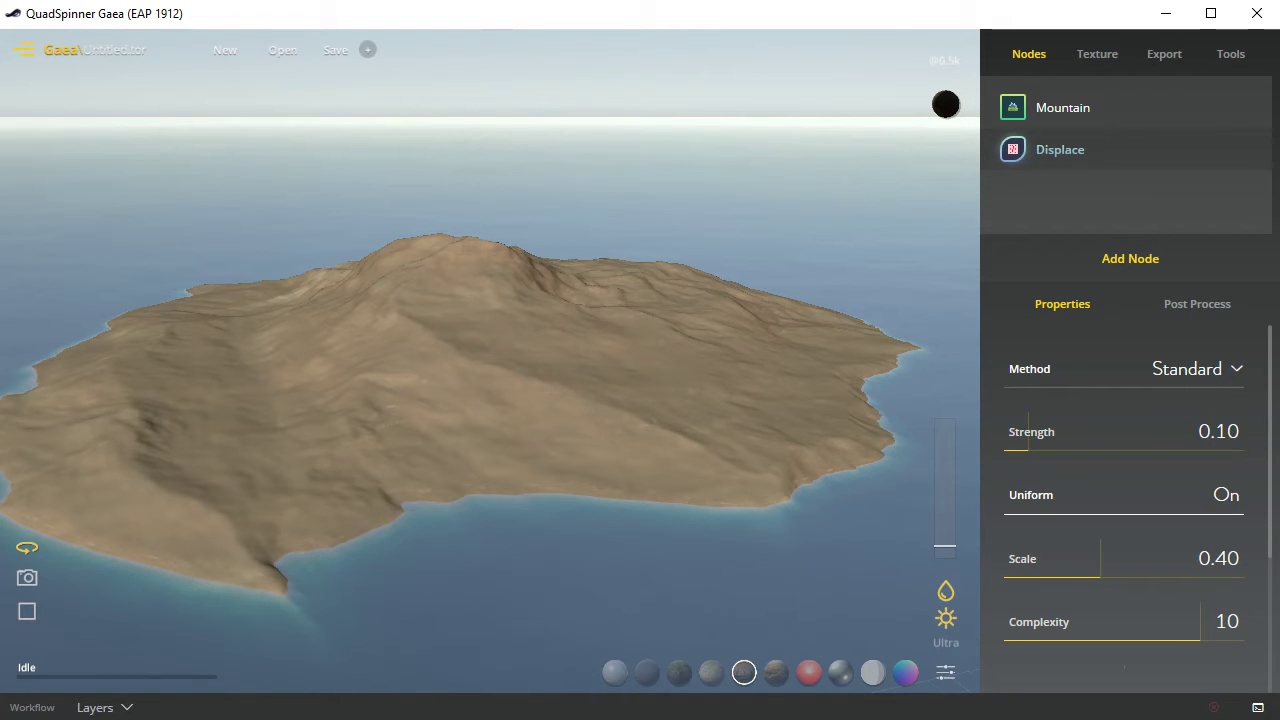
Step: Turn off both the water and the atmosphere in the viewport
{"action": "key", "text": "w"}
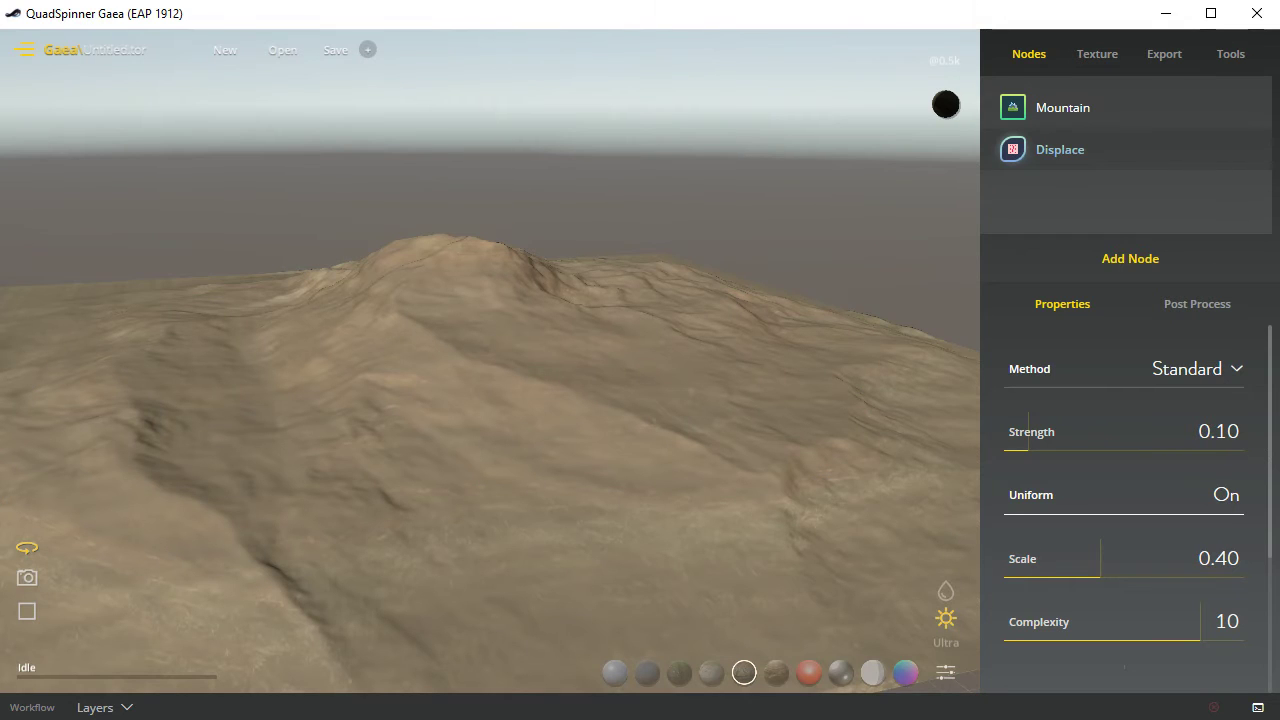
{"action": "key", "text": "a"}
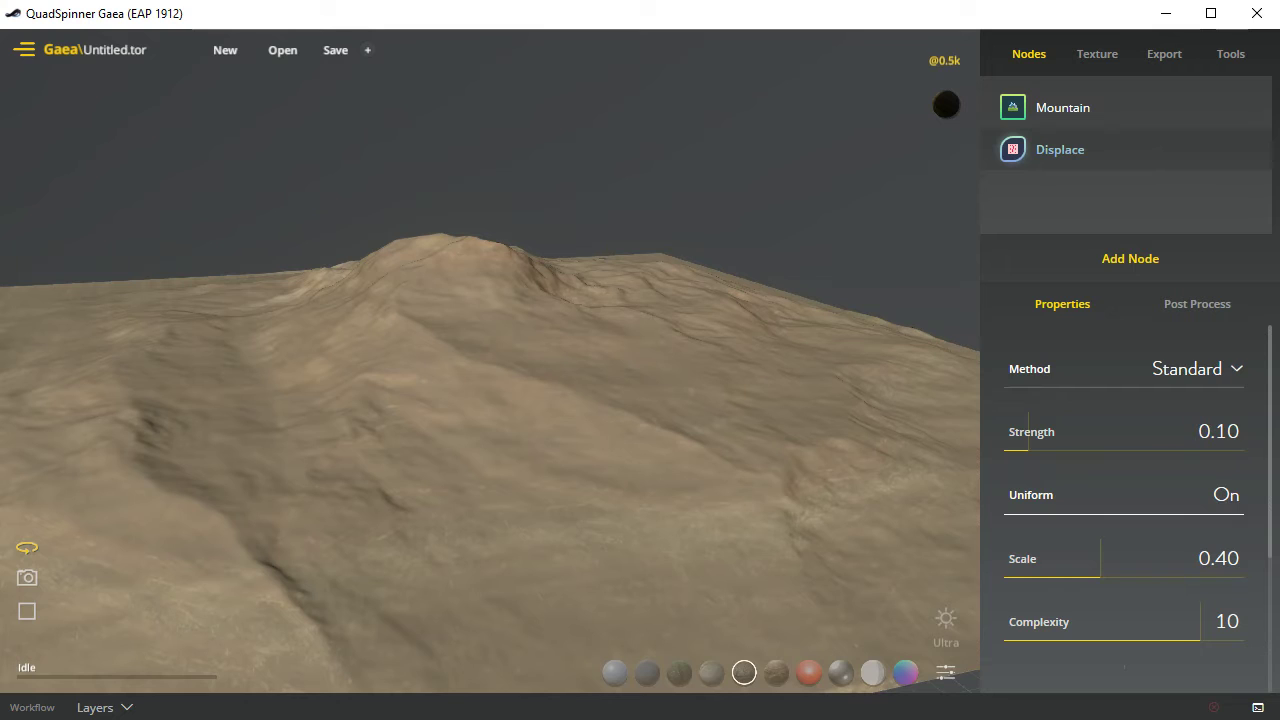
Step: Preview the terrain at 1k and 2k resolution and check which export resolutions are available
{"action": "left_click", "coordinate": [944, 60]}
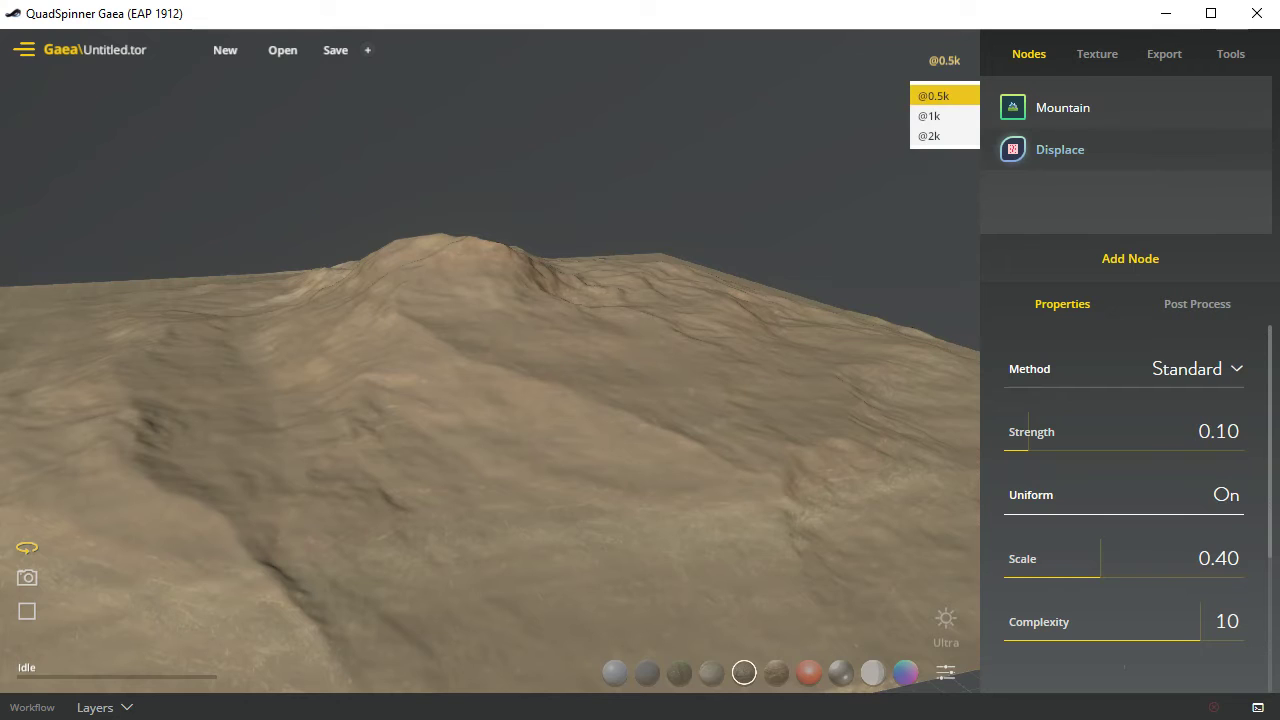
{"action": "left_click", "coordinate": [930, 108]}
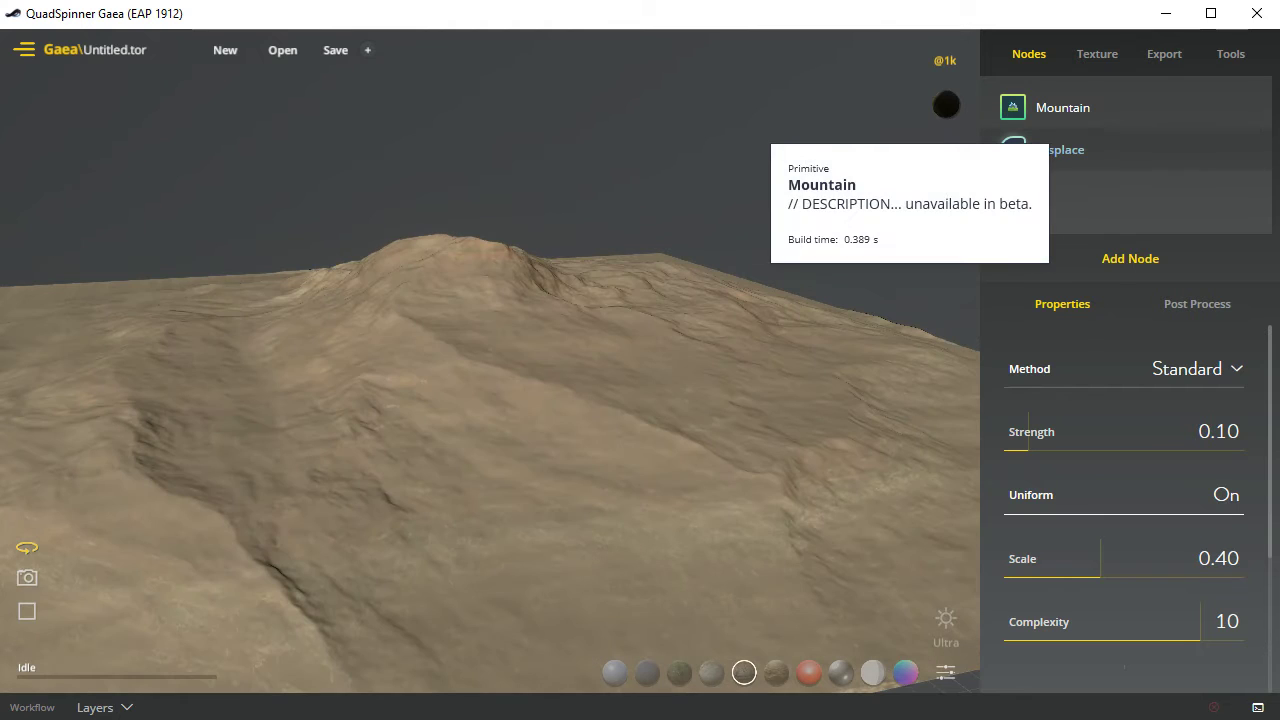
{"action": "left_click", "coordinate": [1164, 53]}
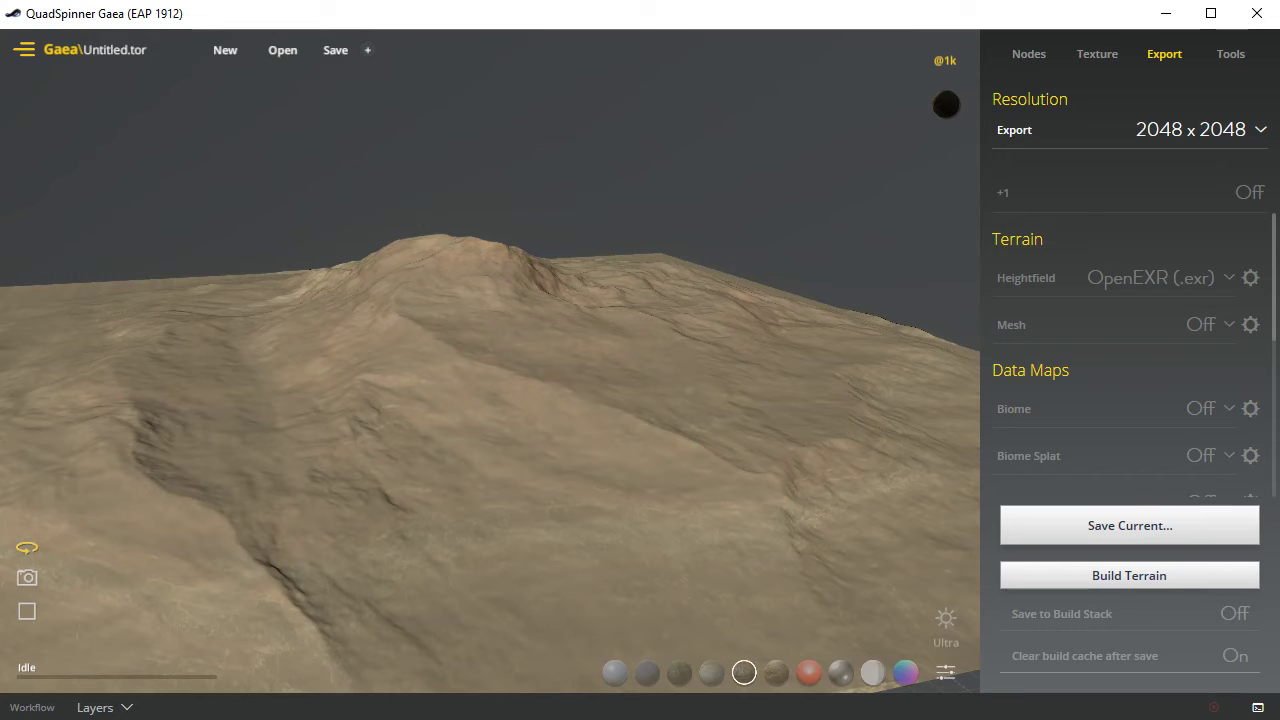
{"action": "left_click", "coordinate": [945, 61]}
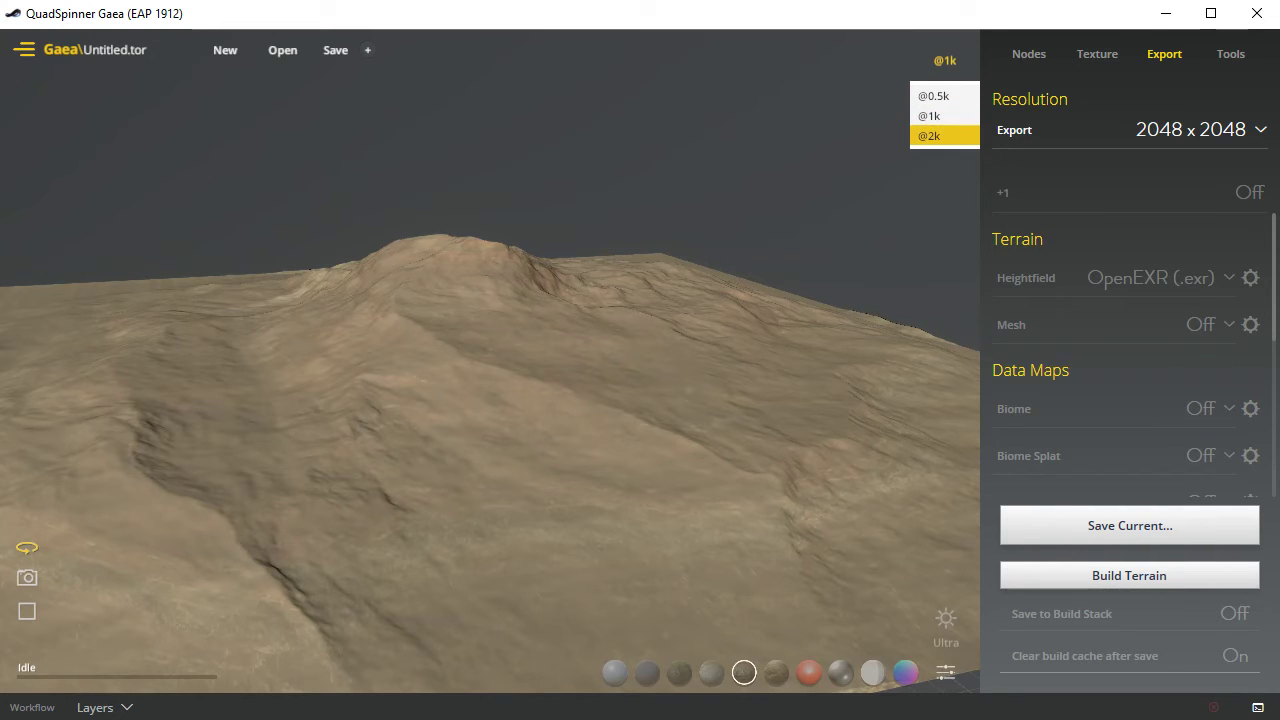
{"action": "left_click", "coordinate": [943, 136]}
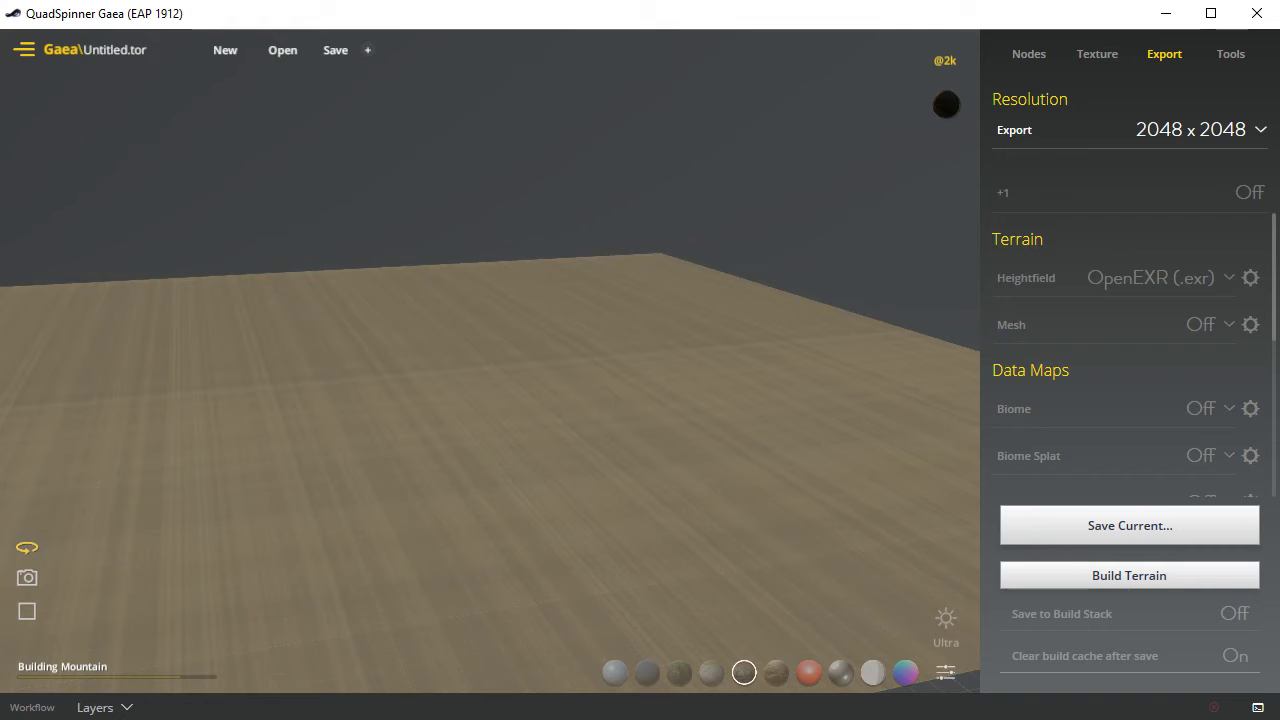
{"action": "left_click", "coordinate": [1200, 130]}
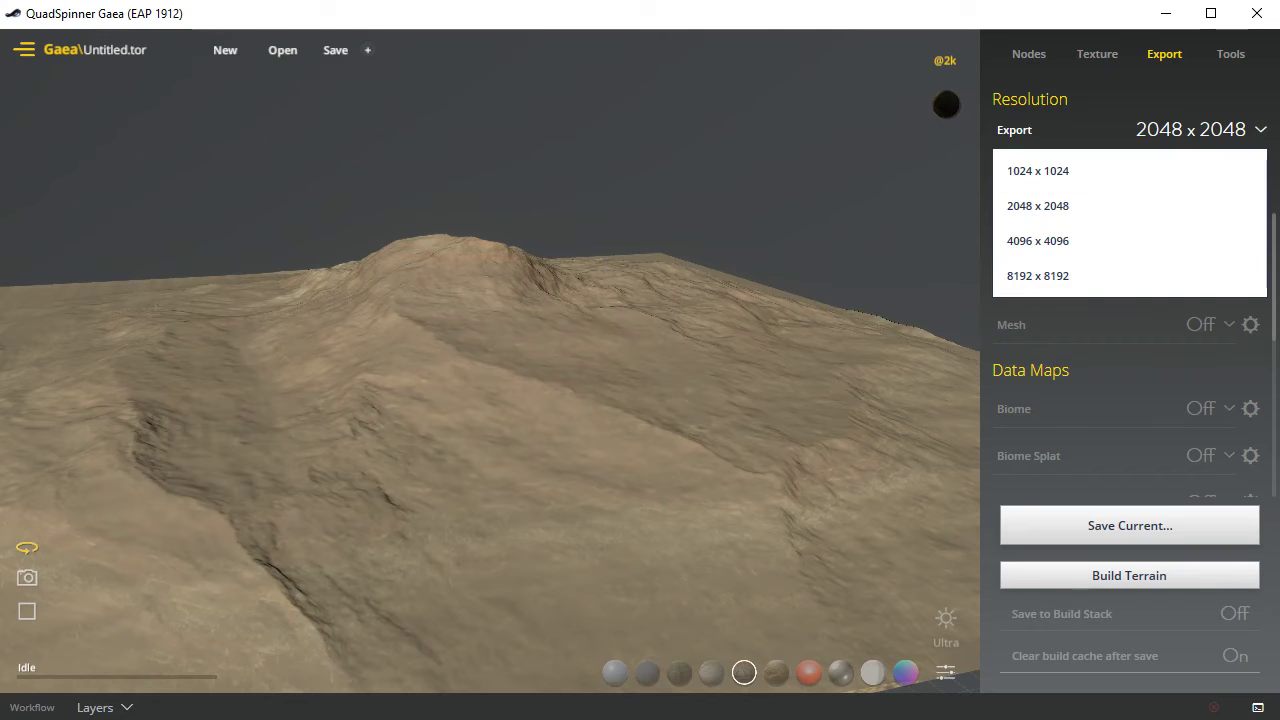
{"action": "left_click", "coordinate": [1200, 130]}
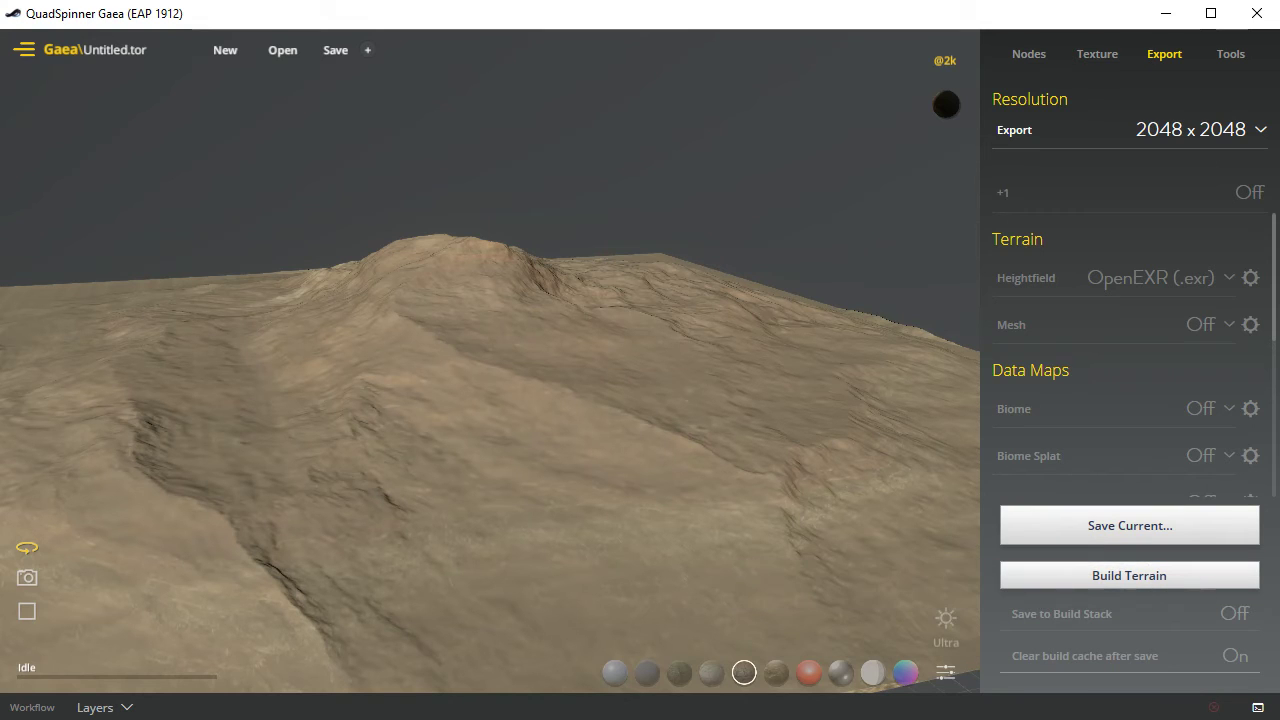
Step: Lower the preview resolution to 1k and finally to 0.5k
{"action": "left_click", "coordinate": [944, 60]}
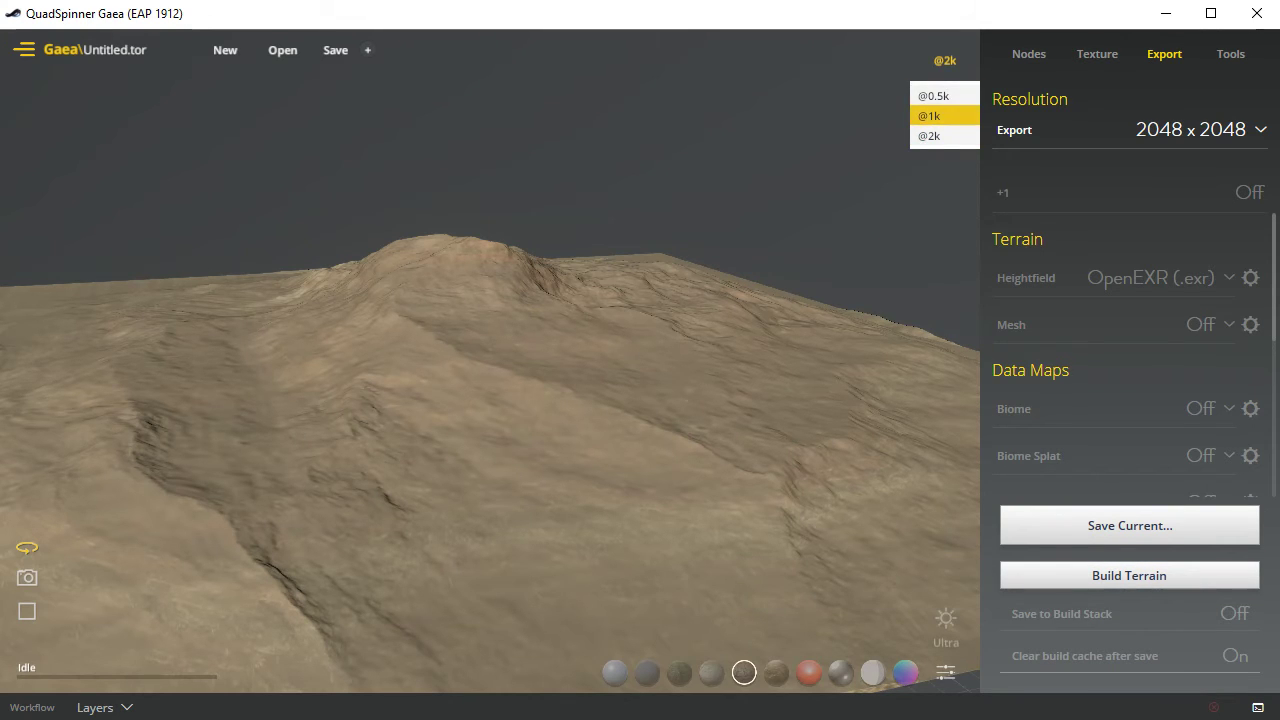
{"action": "left_click", "coordinate": [930, 116]}
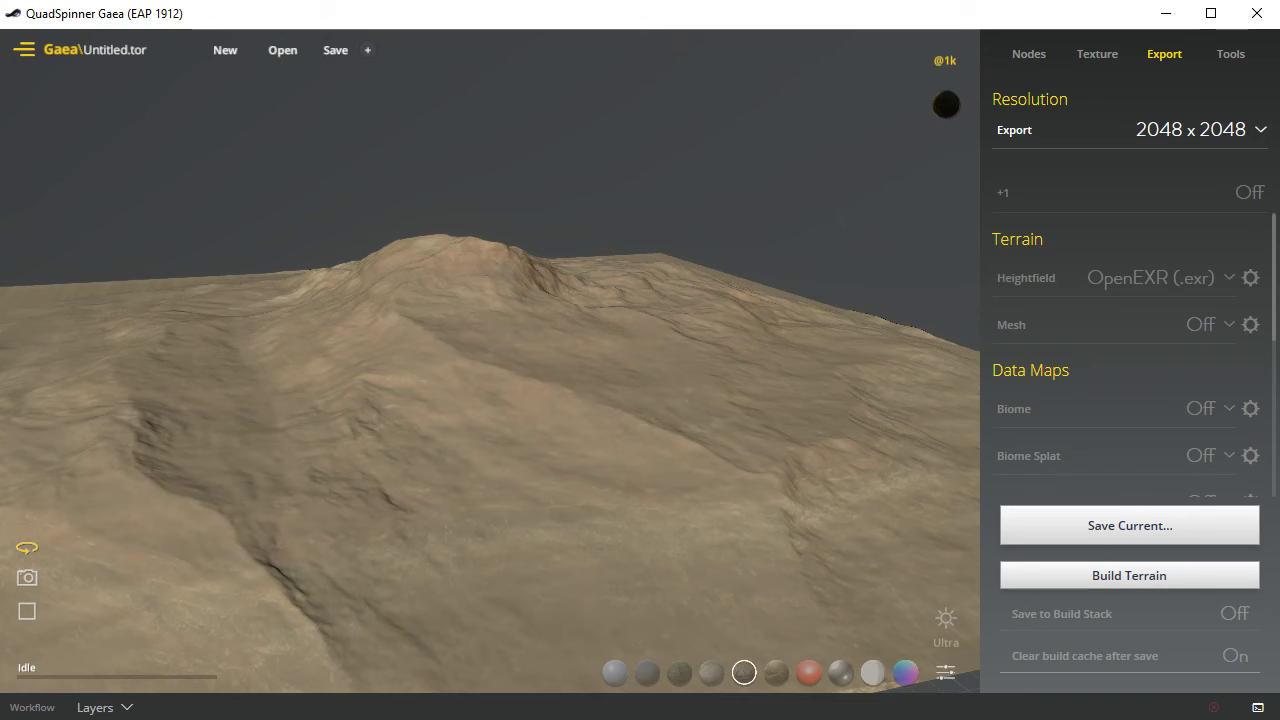
{"action": "left_click", "coordinate": [944, 60]}
{"action": "left_click", "coordinate": [929, 94]}
Step: Check the texture section and examine the terrain, data map and additional map options for export
{"action": "left_click", "coordinate": [1097, 53]}
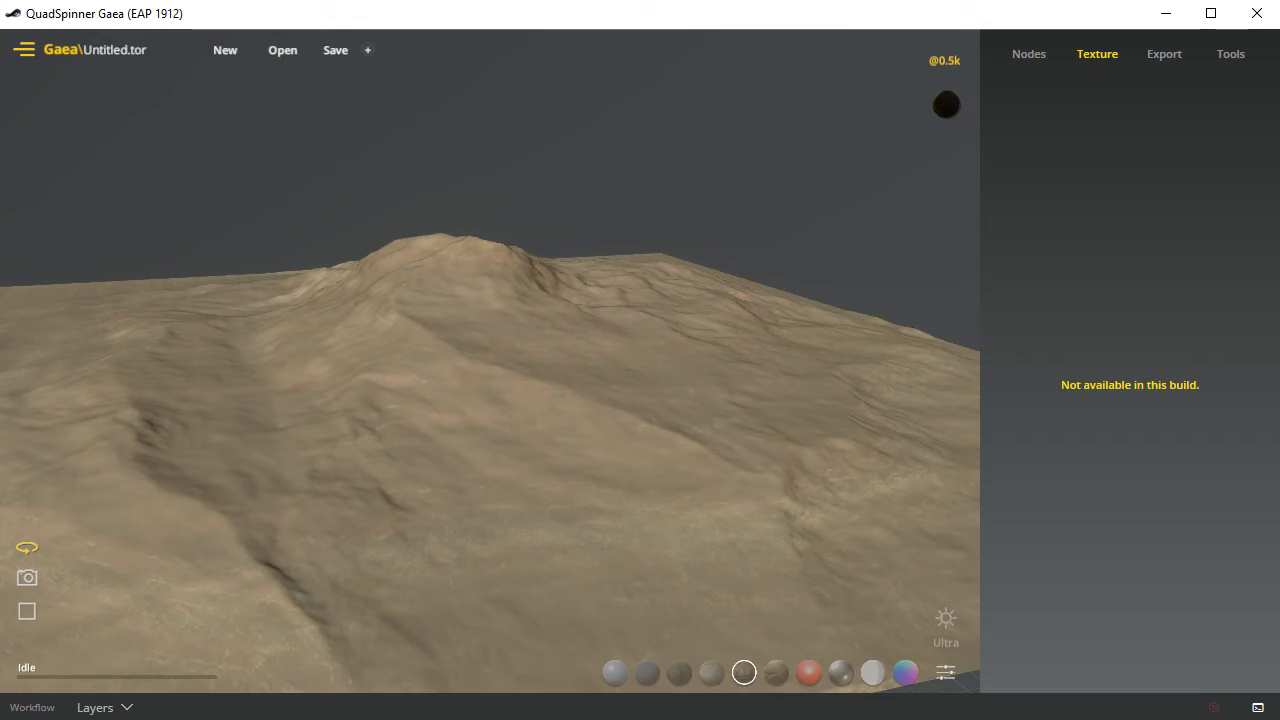
{"action": "left_click", "coordinate": [1164, 53]}
{"action": "scroll", "coordinate": [1128, 350], "scroll_direction": "down", "scroll_amount": 3}
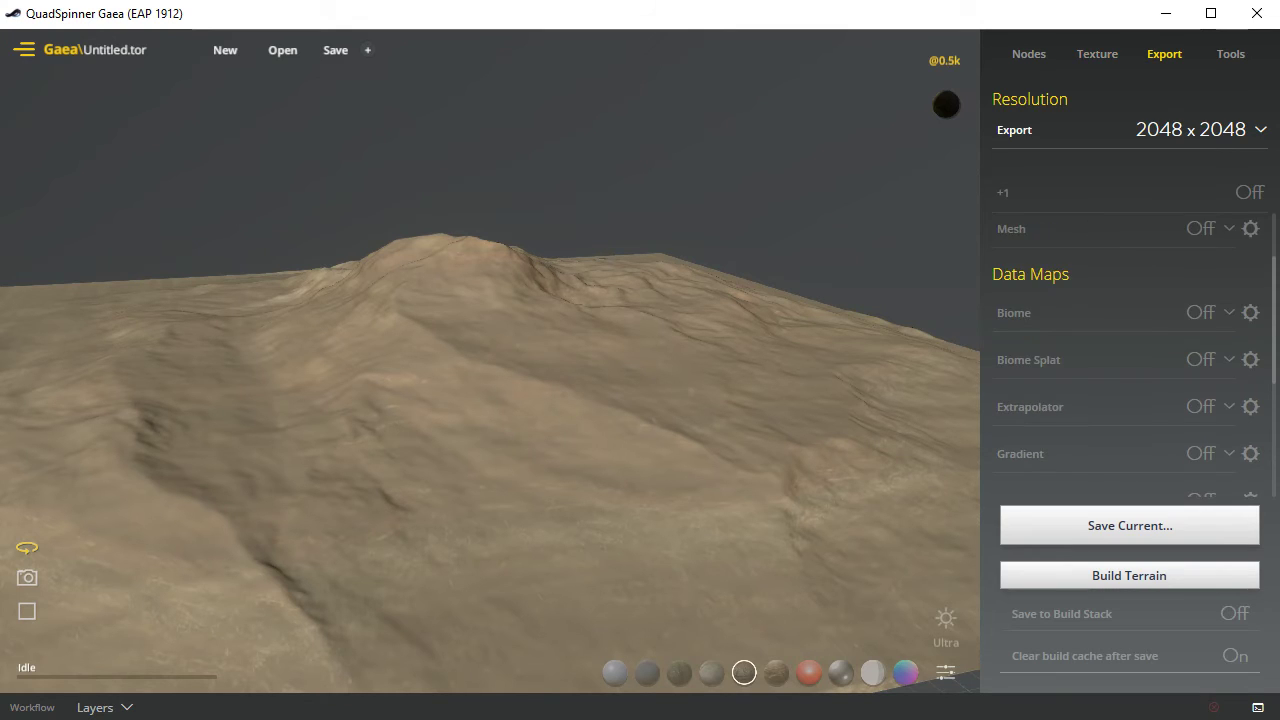
{"action": "scroll", "coordinate": [1128, 350], "scroll_direction": "down", "scroll_amount": 2}
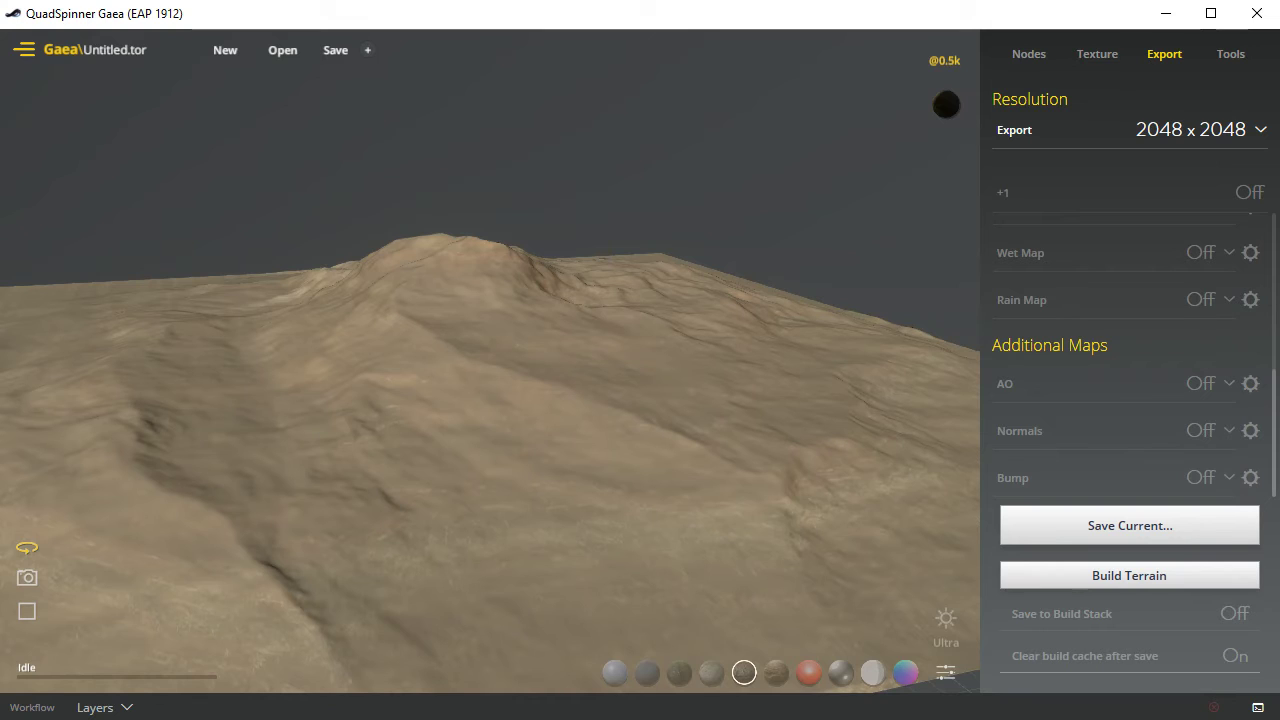
{"action": "scroll", "coordinate": [1128, 350], "scroll_direction": "up", "scroll_amount": 5}
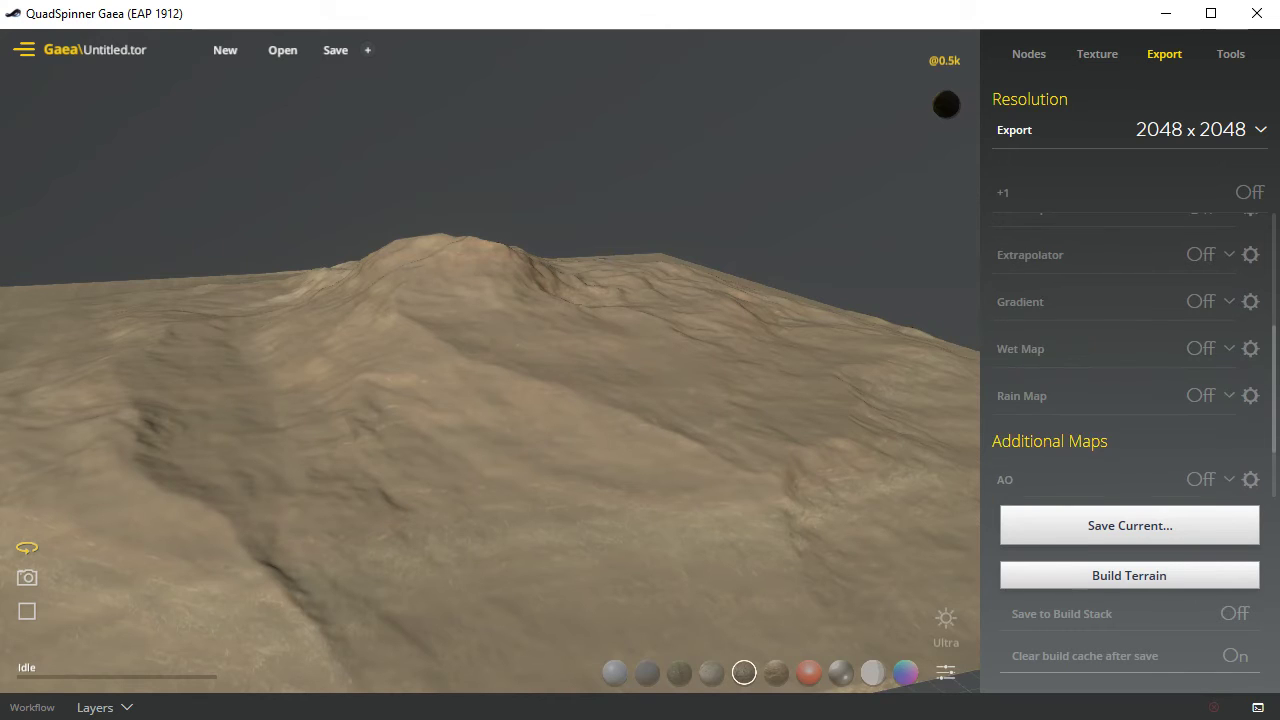
{"action": "scroll", "coordinate": [1128, 350], "scroll_direction": "up", "scroll_amount": 1}
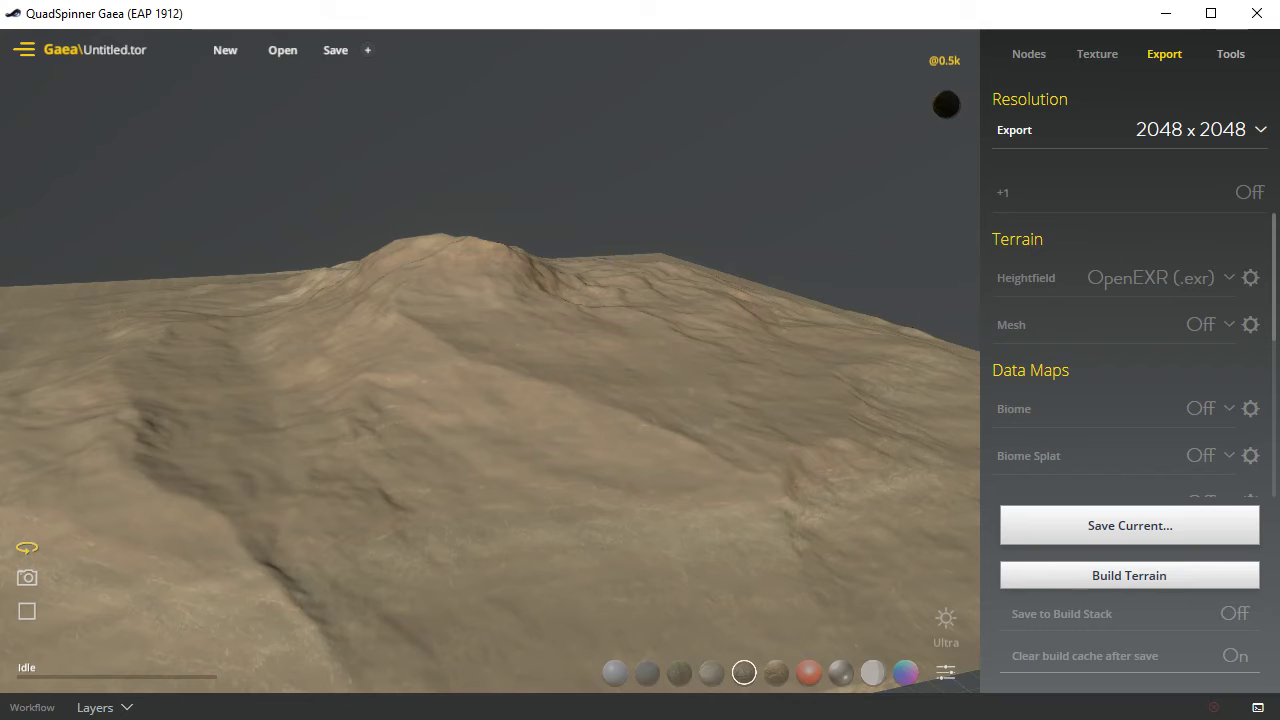
Step: Examine the Display and Atmosphere settings in the display options
{"action": "left_click", "coordinate": [1230, 54]}
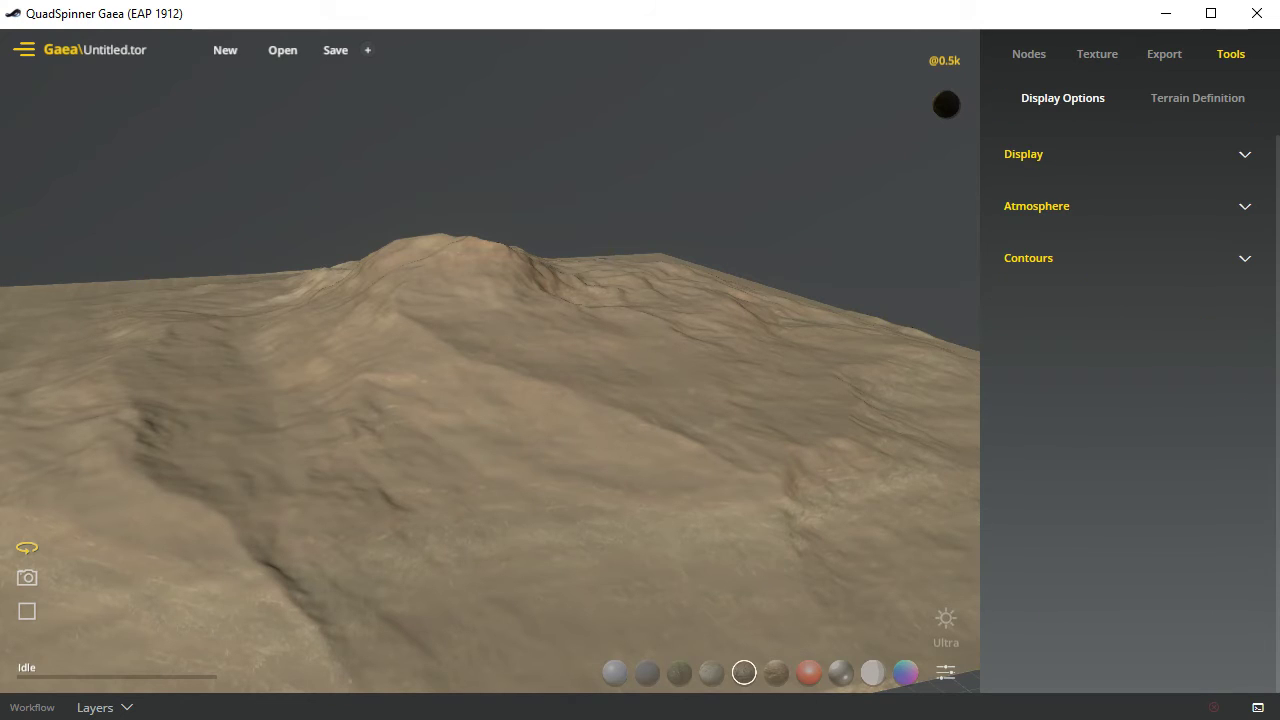
{"action": "left_click", "coordinate": [1024, 154]}
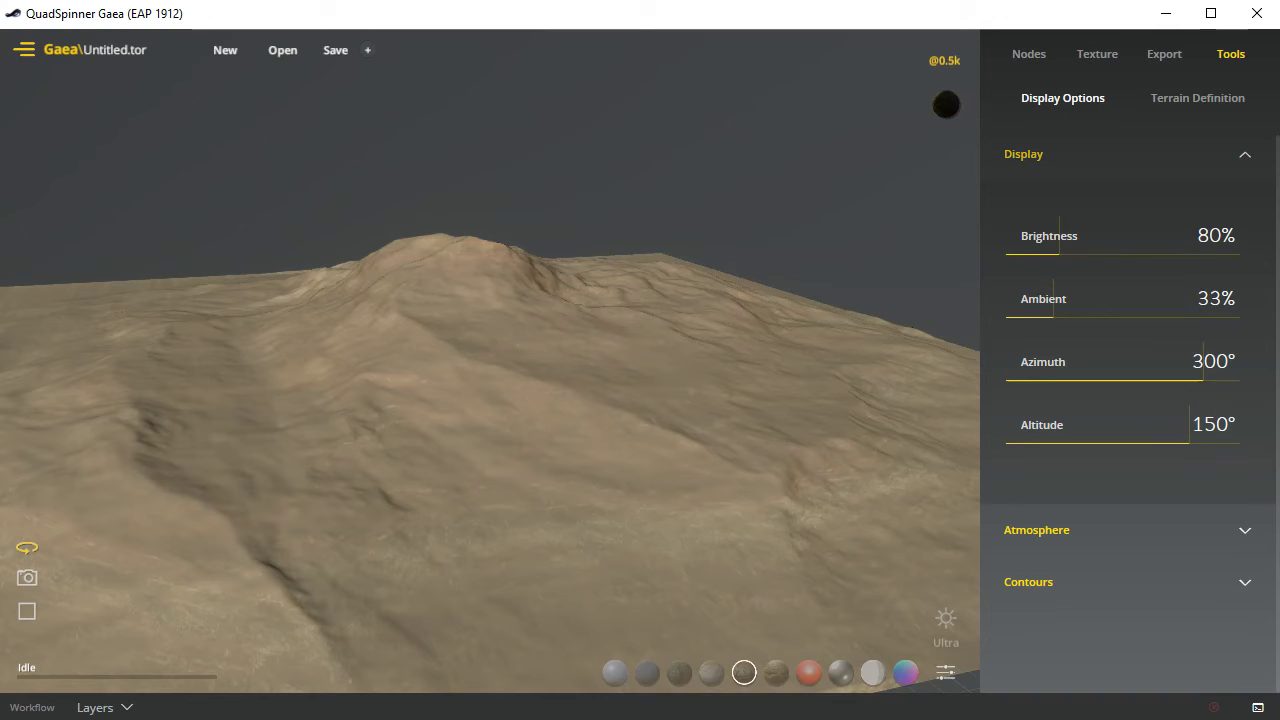
{"action": "left_click", "coordinate": [1024, 154]}
{"action": "left_click", "coordinate": [1036, 206]}
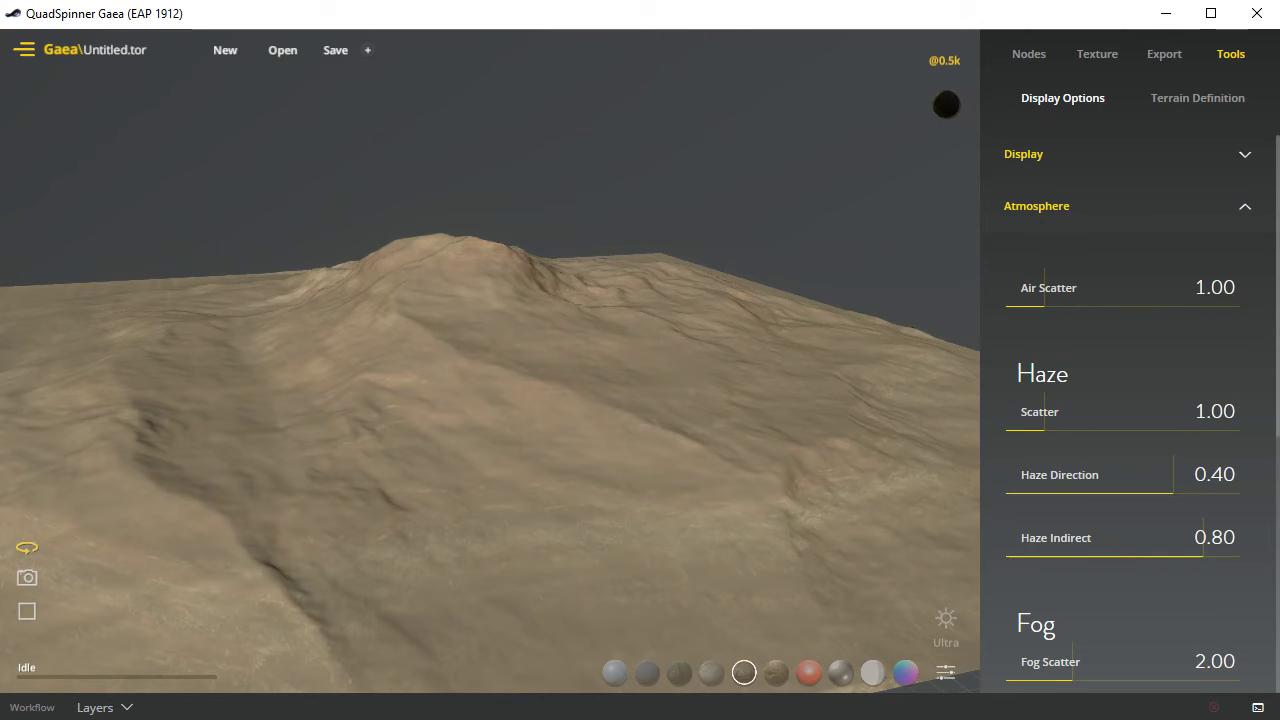
{"action": "left_click", "coordinate": [1036, 206]}
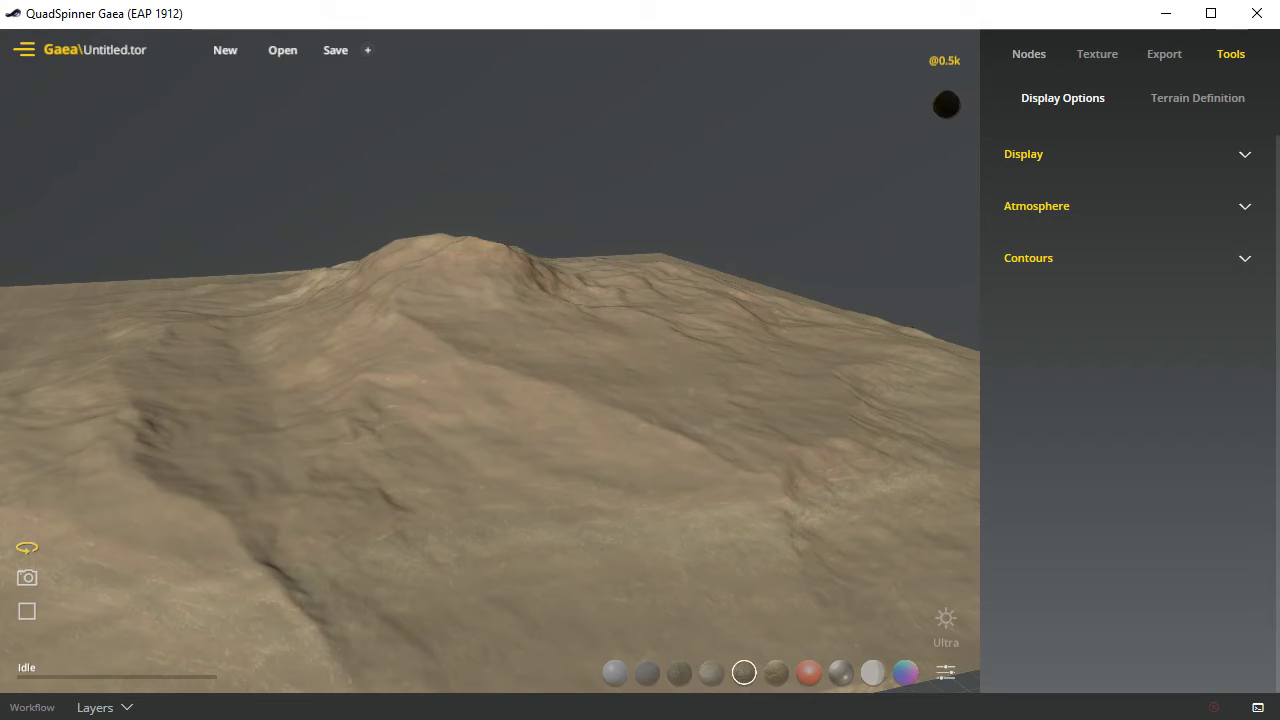
Step: Return to the node list and compare the terrain at the Mountain node with the terrain at the Displace node
{"action": "left_click", "coordinate": [1029, 54]}
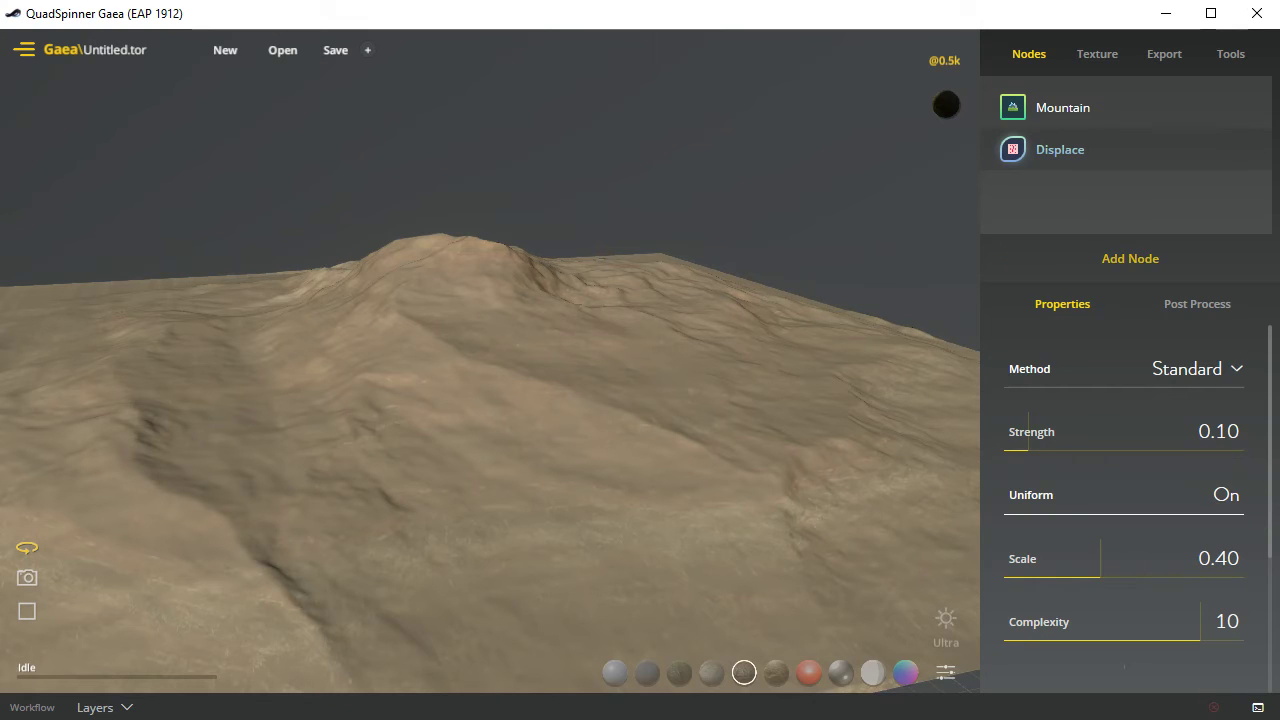
{"action": "left_click", "coordinate": [1063, 107]}
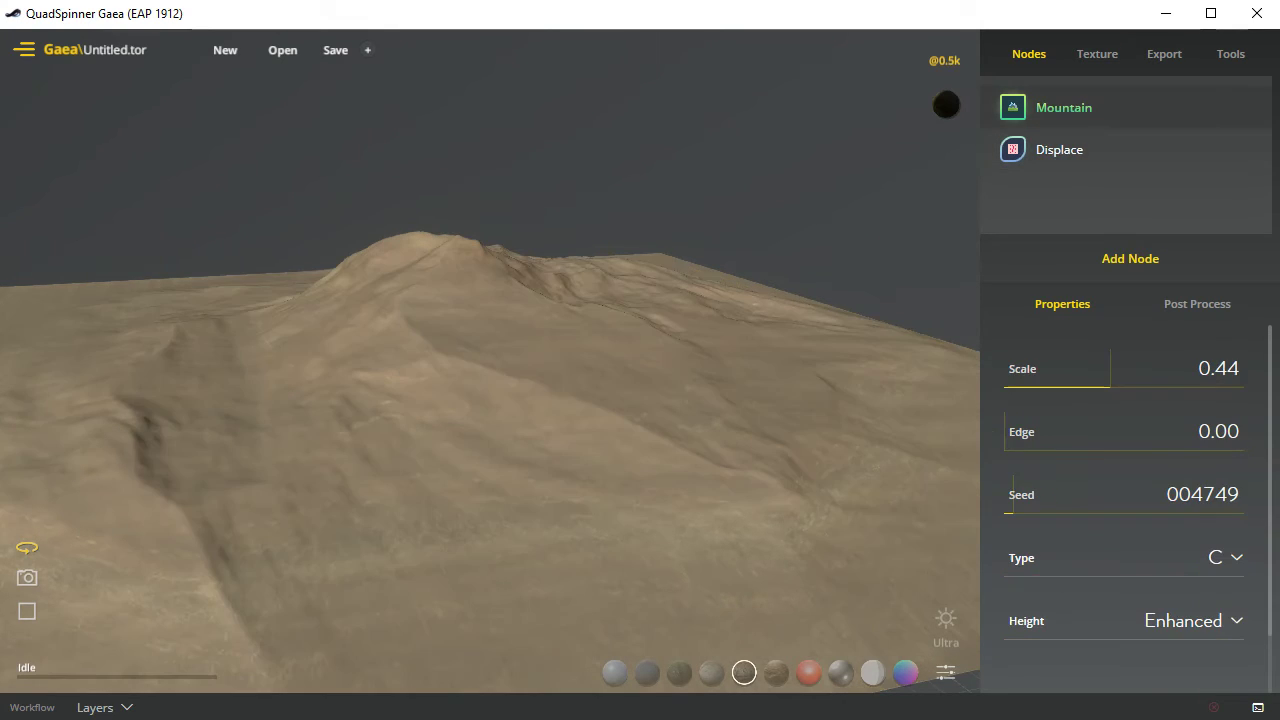
{"action": "left_click", "coordinate": [1059, 150]}
Step: Insert an AutoLevel node directly after the Mountain node
{"action": "left_click", "coordinate": [1063, 108]}
{"action": "left_click", "coordinate": [1130, 259]}
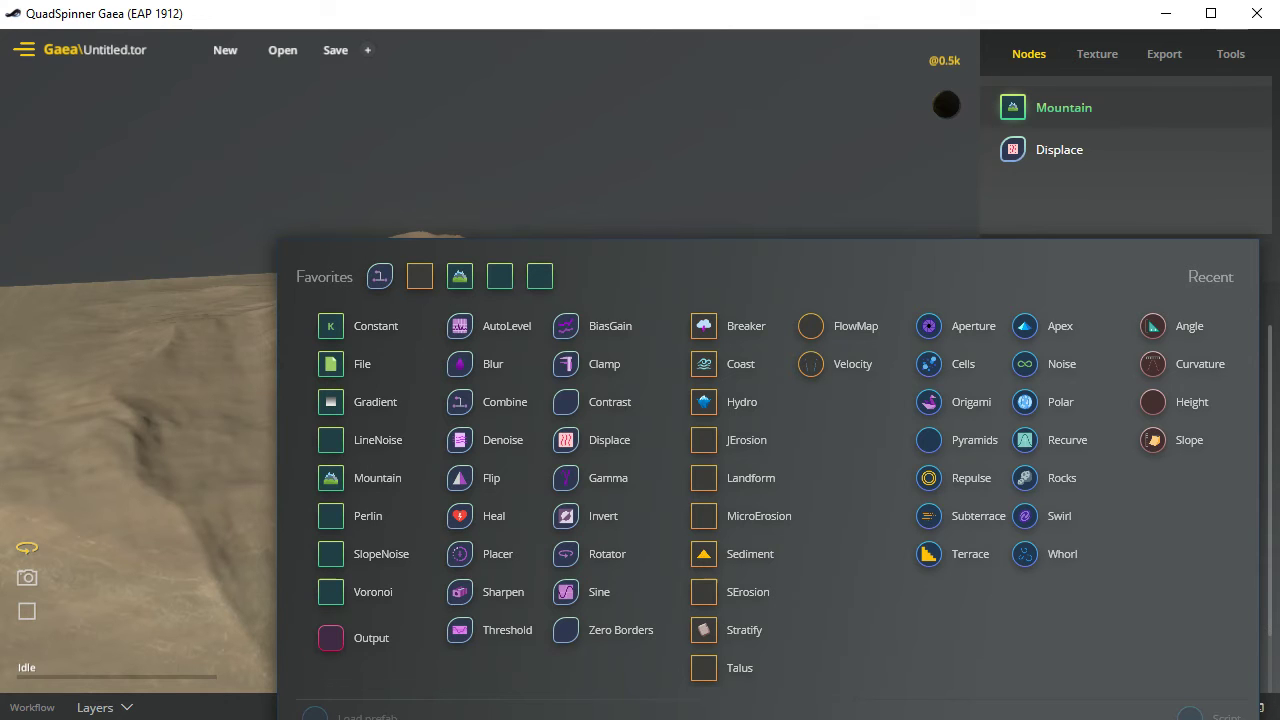
{"action": "left_click", "coordinate": [495, 326]}
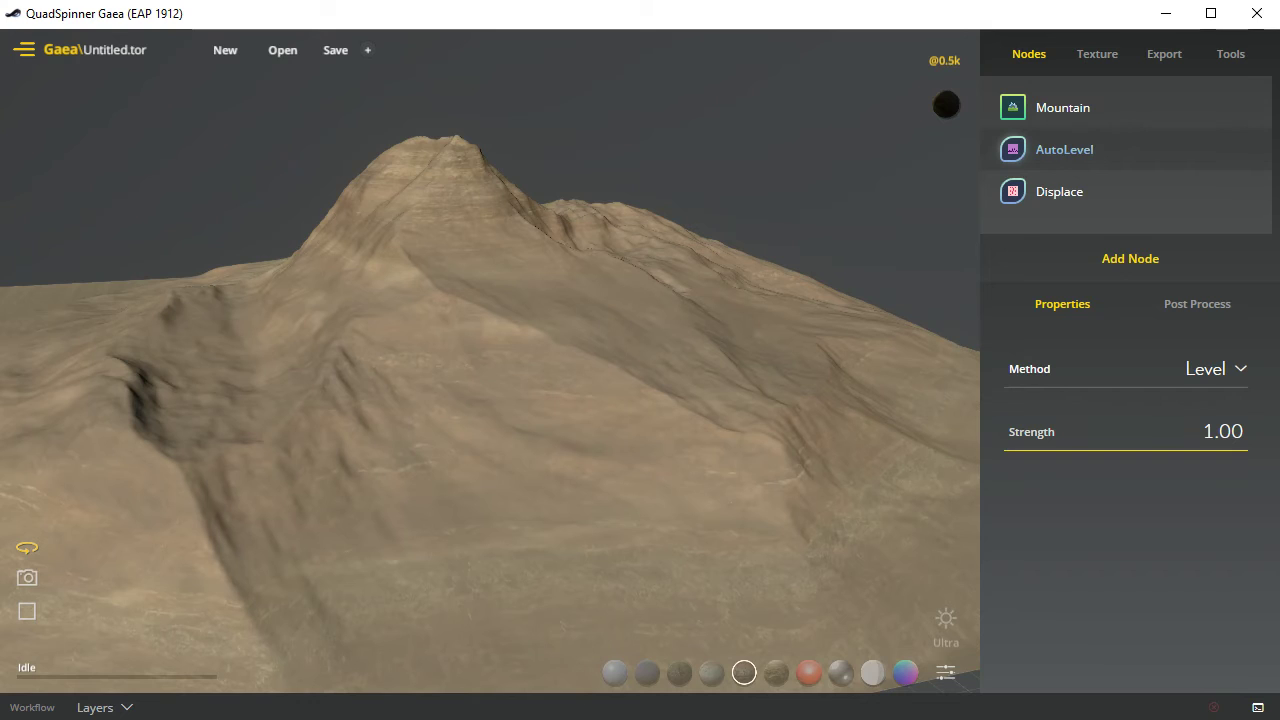
Step: Add a Combine node after the Displace node and try to set its source to Mountain
{"action": "mouse_move", "coordinate": [1012, 107]}
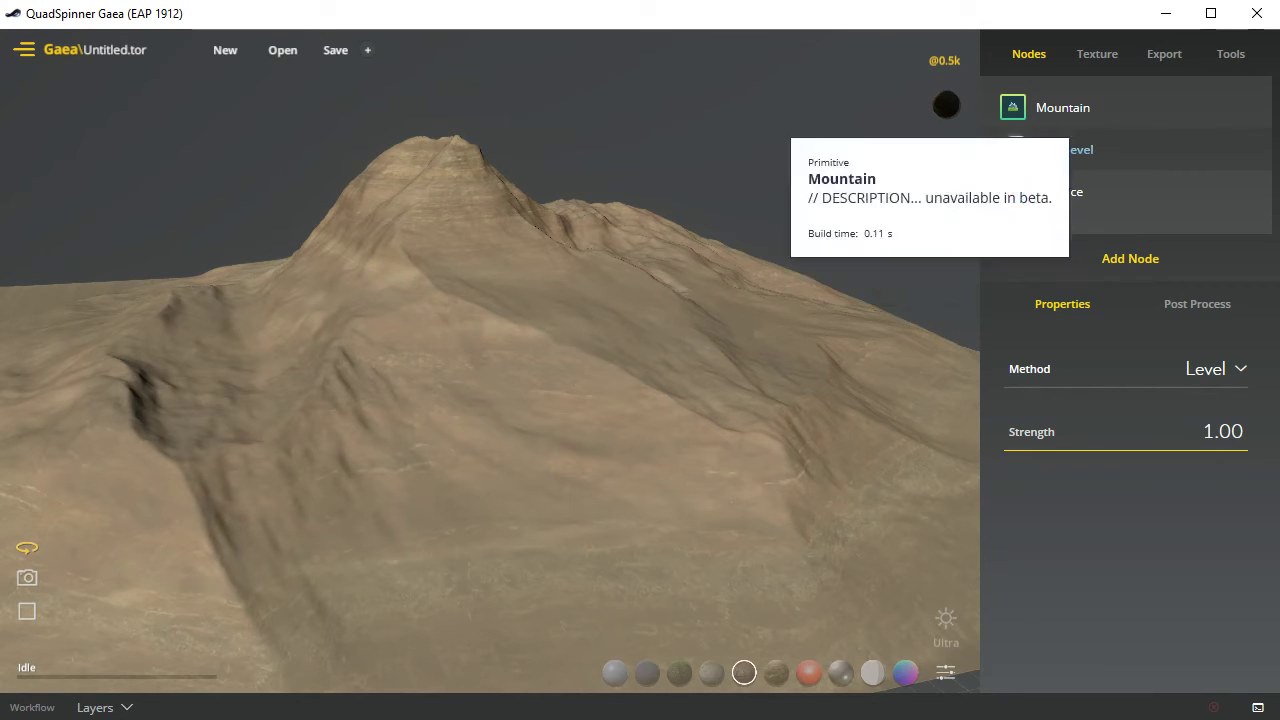
{"action": "mouse_move", "coordinate": [1012, 191]}
{"action": "left_click", "coordinate": [1058, 192]}
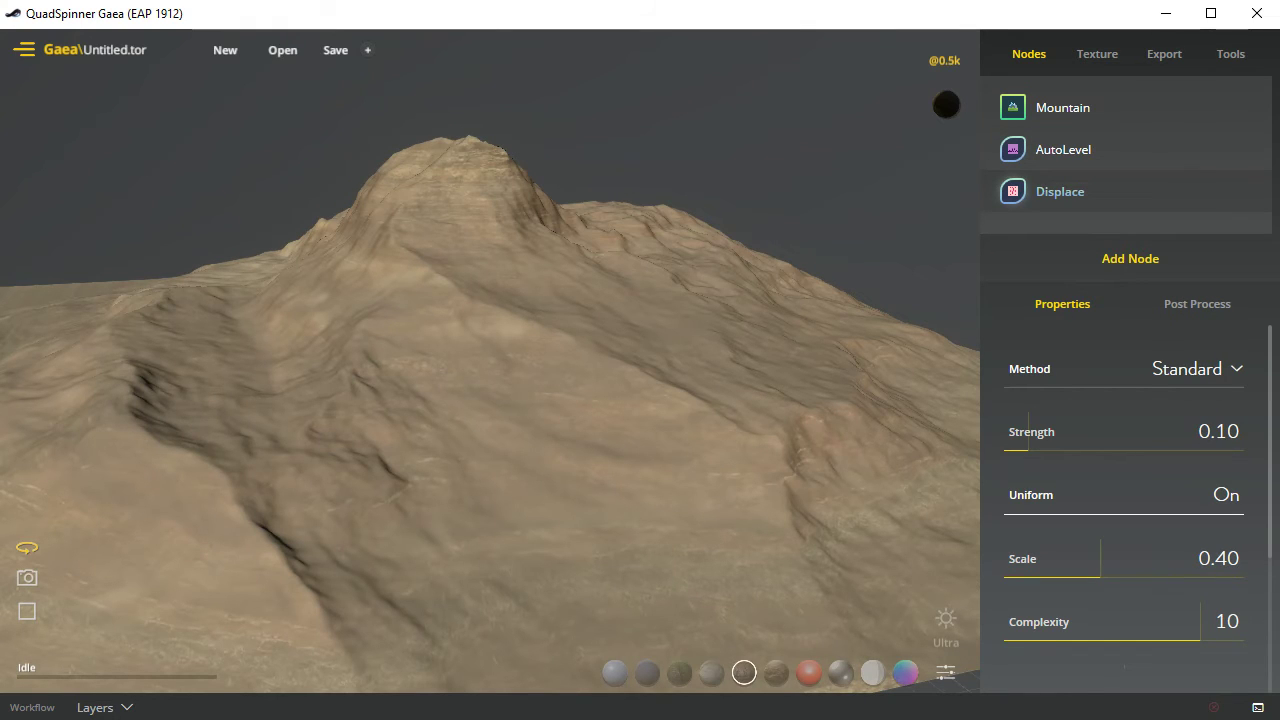
{"action": "mouse_move", "coordinate": [1012, 191]}
{"action": "left_click", "coordinate": [1130, 258]}
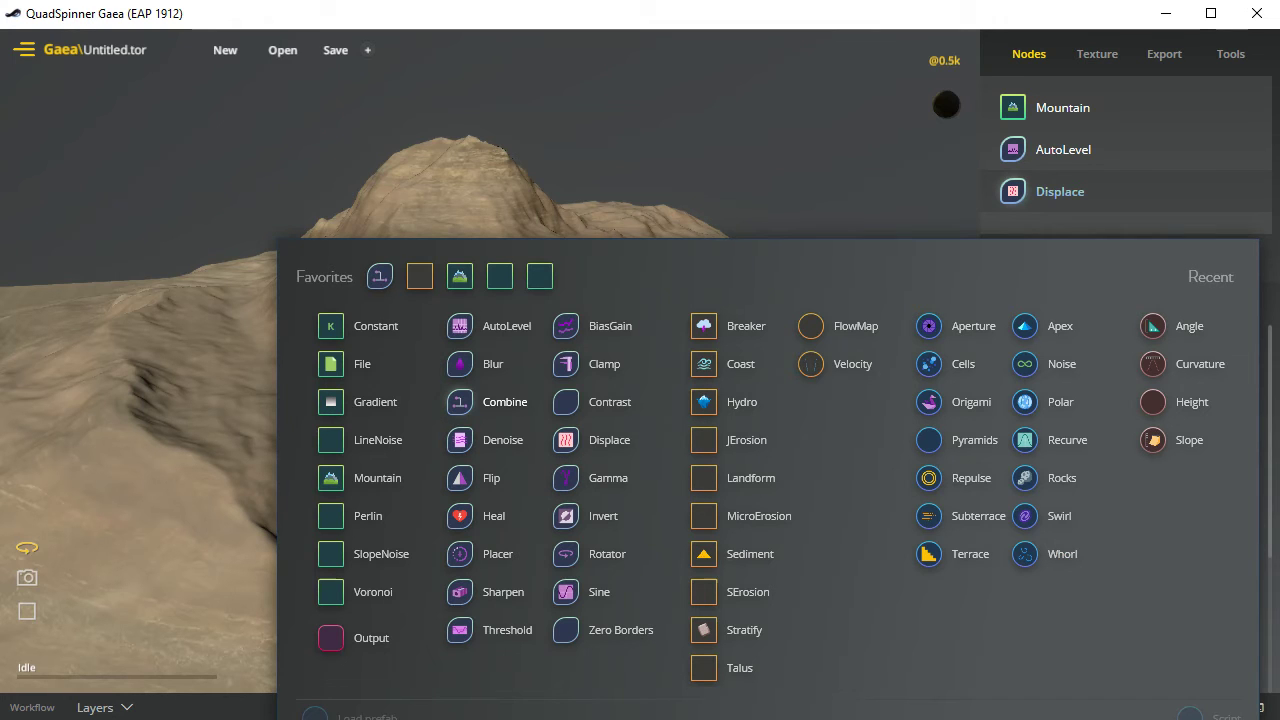
{"action": "left_click", "coordinate": [500, 401]}
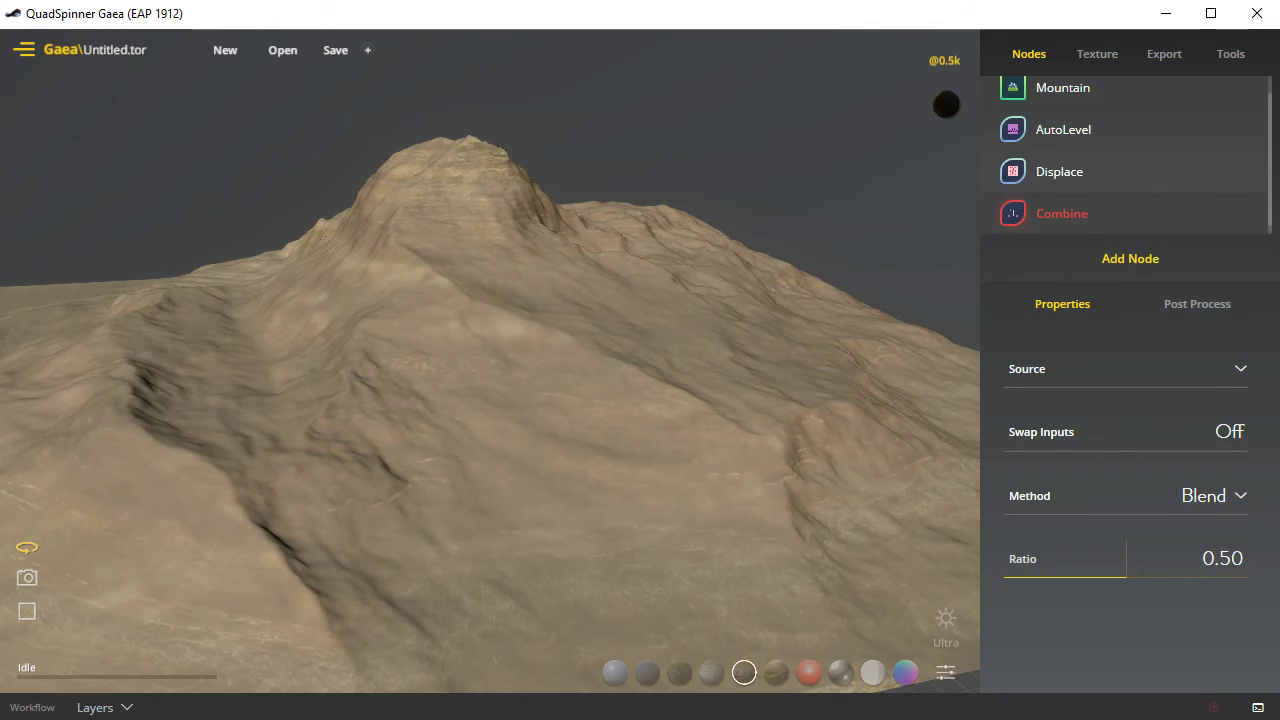
{"action": "left_click", "coordinate": [1240, 369]}
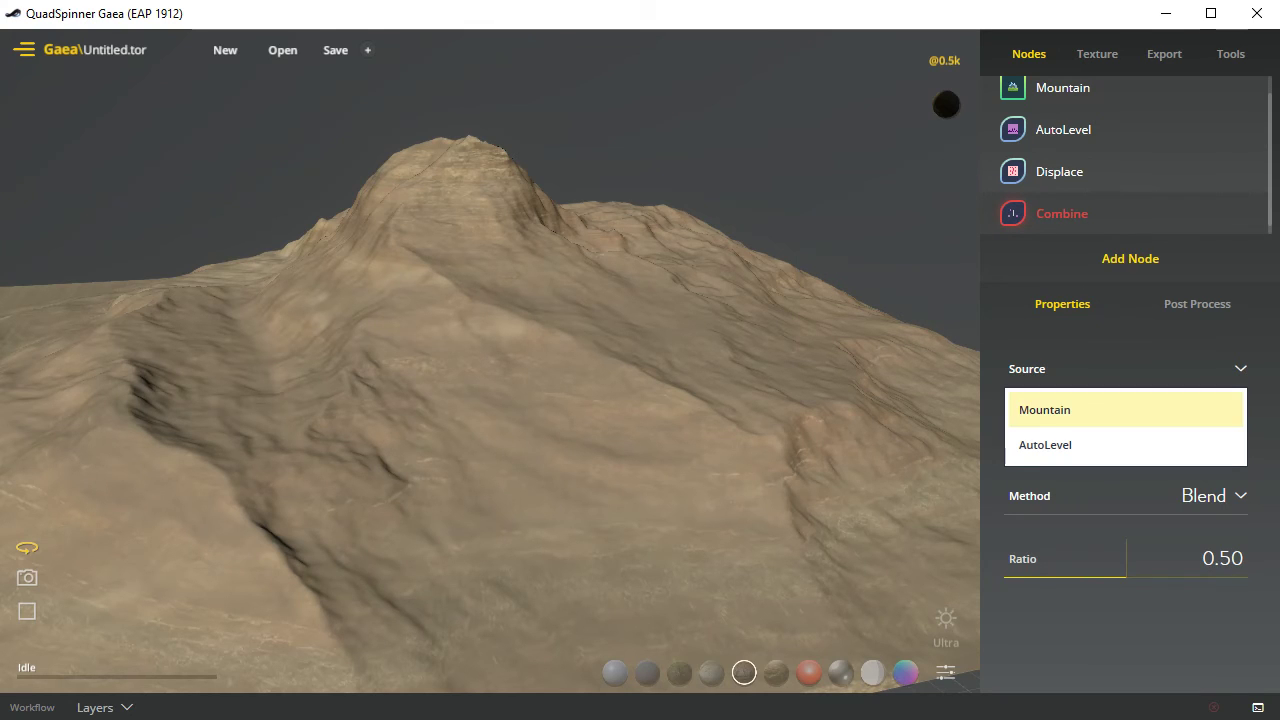
{"action": "left_click", "coordinate": [1125, 410]}
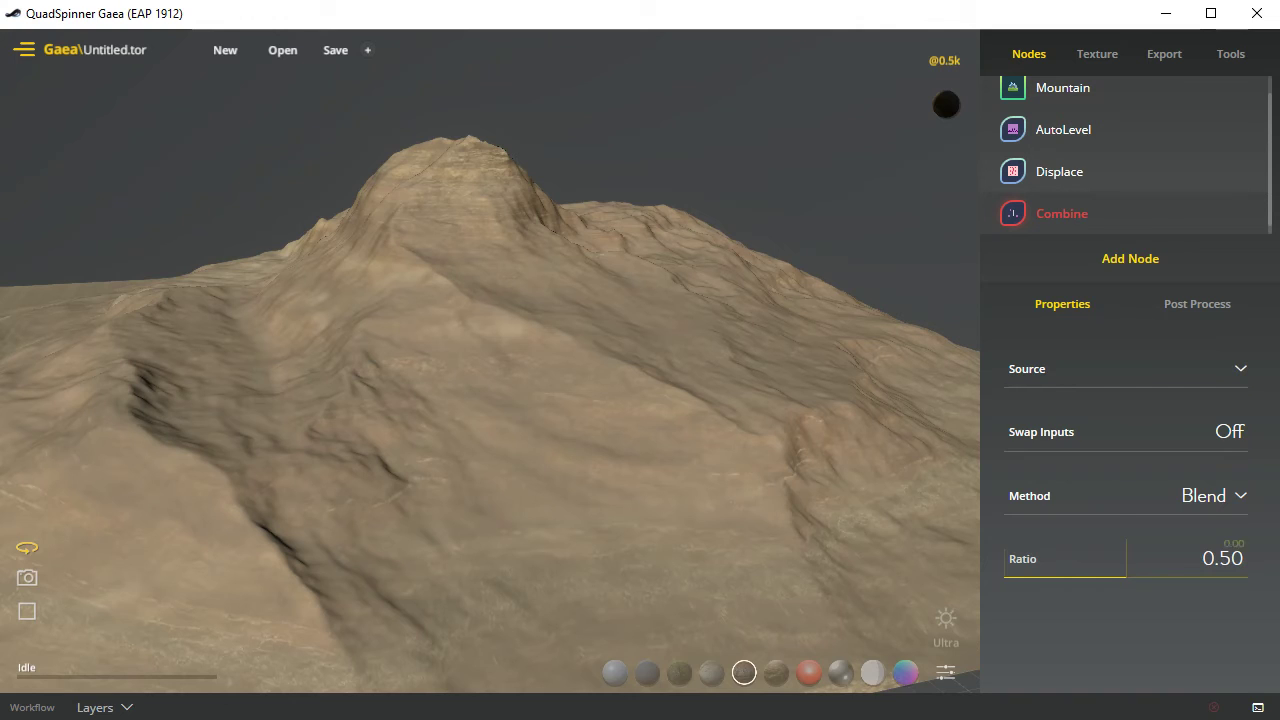
Step: Look through the Combine node's available blending methods and keep Blend
{"action": "left_click", "coordinate": [1206, 496]}
{"action": "key", "text": "Down"}
{"action": "key", "text": "Down"}
{"action": "key", "text": "Down"}
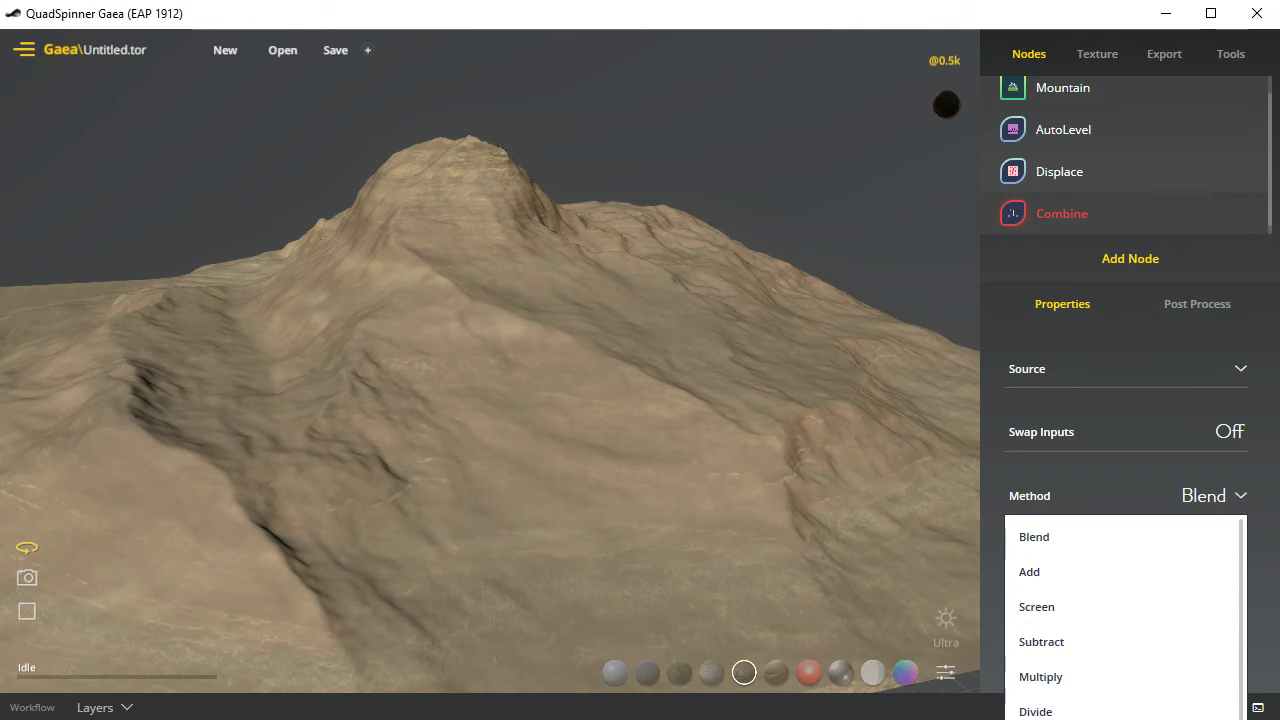
{"action": "key", "text": "Up"}
{"action": "key", "text": "Up"}
{"action": "key", "text": "Up"}
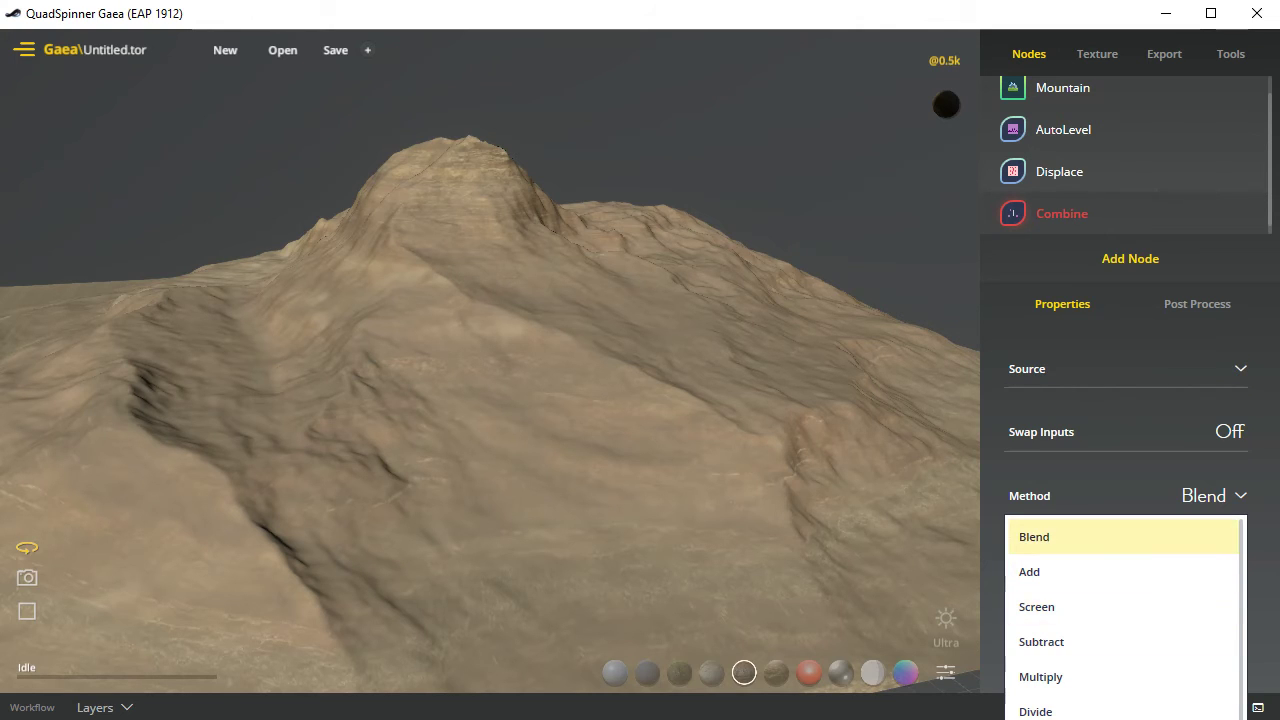
{"action": "key", "text": "Down"}
{"action": "key", "text": "Down"}
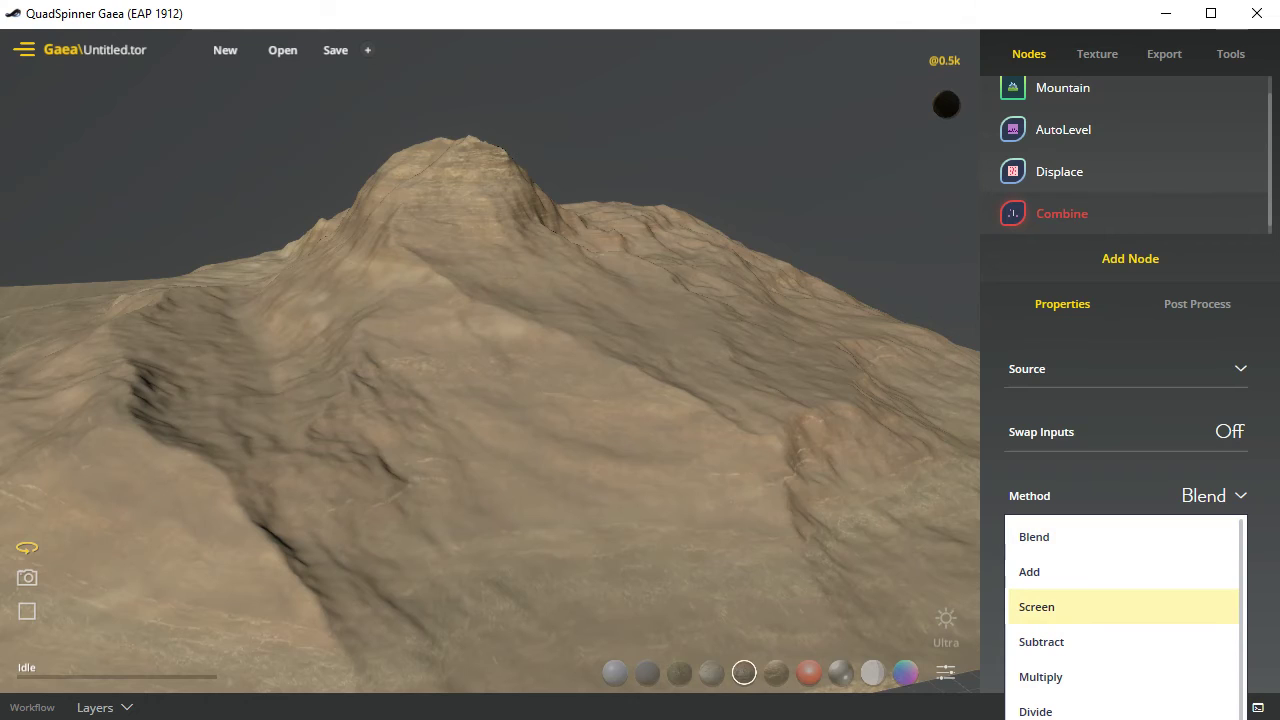
{"action": "key", "text": "Up"}
{"action": "key", "text": "Up"}
{"action": "key", "text": "Return"}
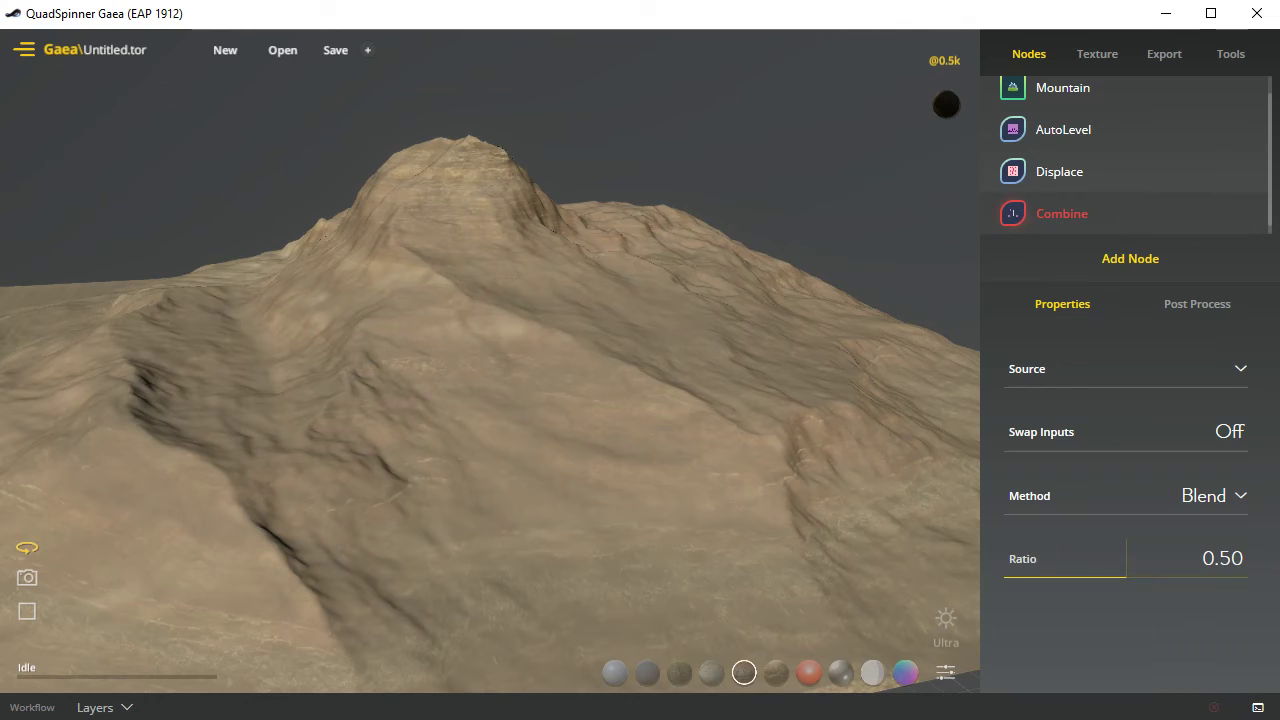
{"action": "key", "text": "Down"}
{"action": "key", "text": "Down"}
{"action": "key", "text": "Down"}
{"action": "key", "text": "Down"}
{"action": "key", "text": "Down"}
{"action": "key", "text": "Down"}
{"action": "key", "text": "Up"}
{"action": "key", "text": "Up"}
{"action": "key", "text": "Up"}
{"action": "key", "text": "Up"}
{"action": "key", "text": "Up"}
{"action": "key", "text": "Up"}
Step: Try several ratios on the Combine node, including 0.32, 0.61 and 0.57, and reset the ratio to its default of 0.50
{"action": "left_click", "coordinate": [1062, 558]}
{"action": "left_click", "coordinate": [1138, 558]}
{"action": "left_click", "coordinate": [1187, 558]}
{"action": "left_click", "coordinate": [1083, 558]}
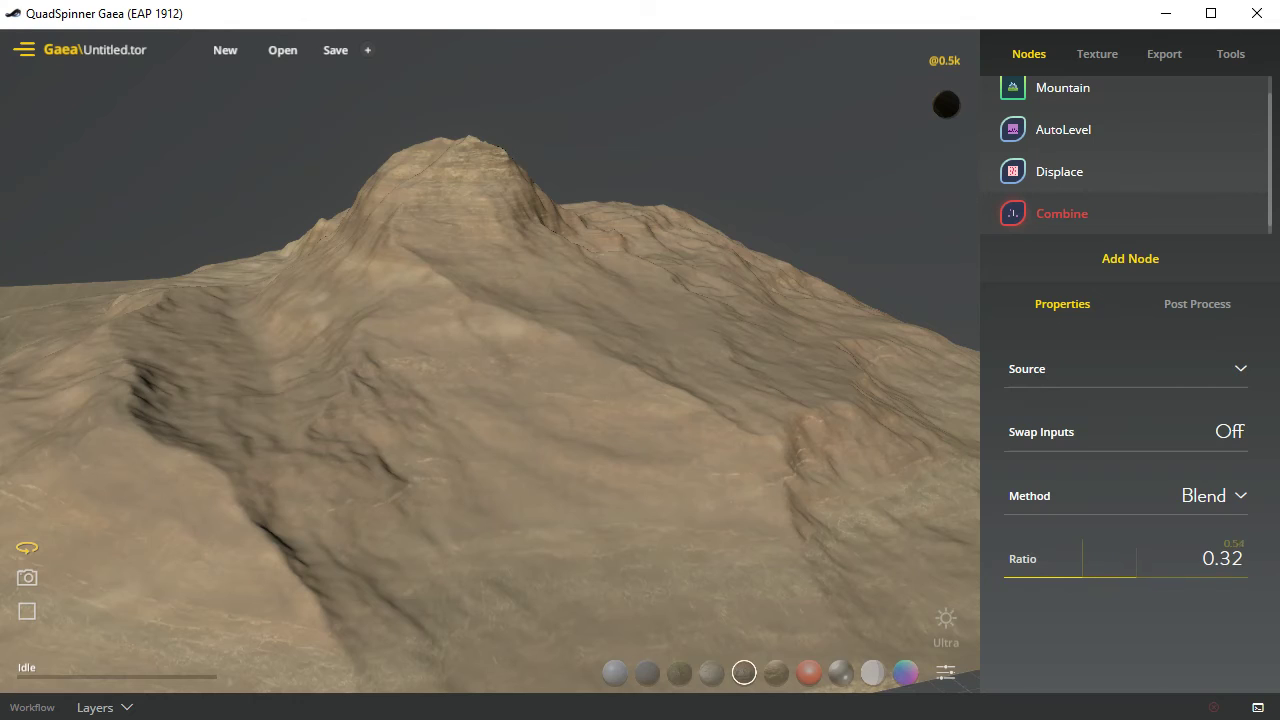
{"action": "left_click", "coordinate": [1154, 560]}
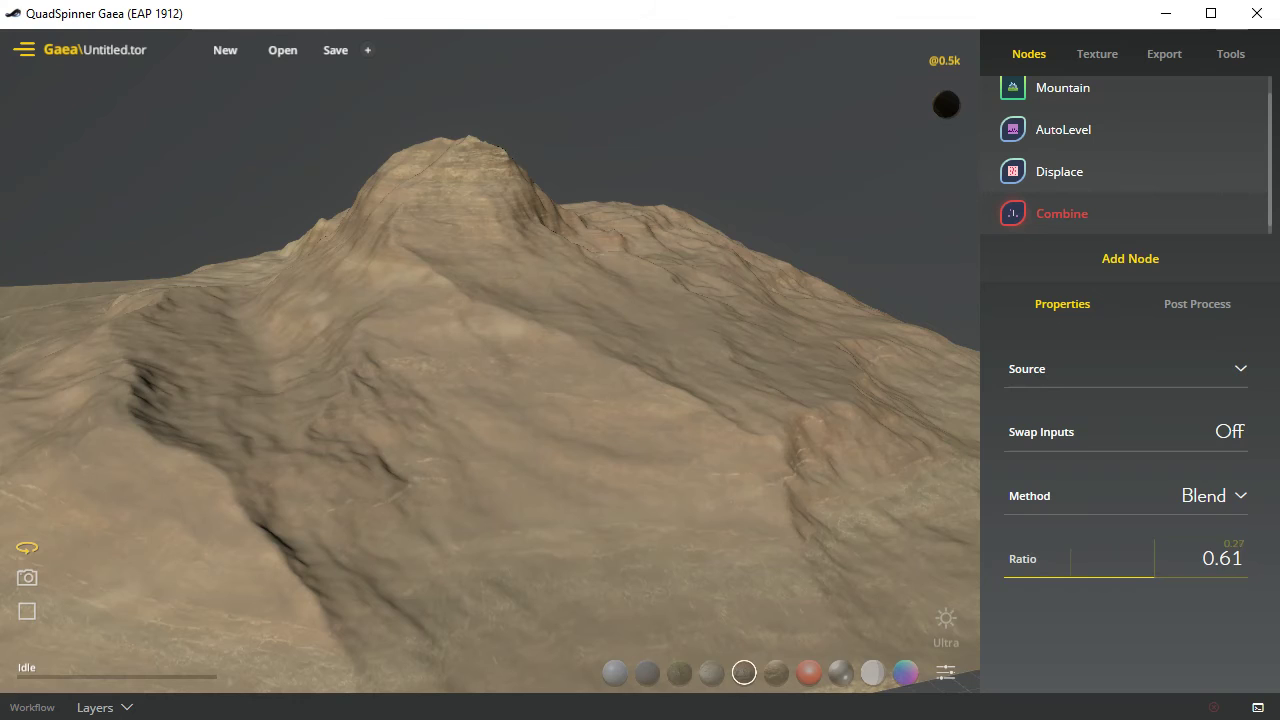
{"action": "left_click", "coordinate": [1070, 558]}
{"action": "left_click", "coordinate": [1143, 558]}
{"action": "right_click", "coordinate": [1114, 558]}
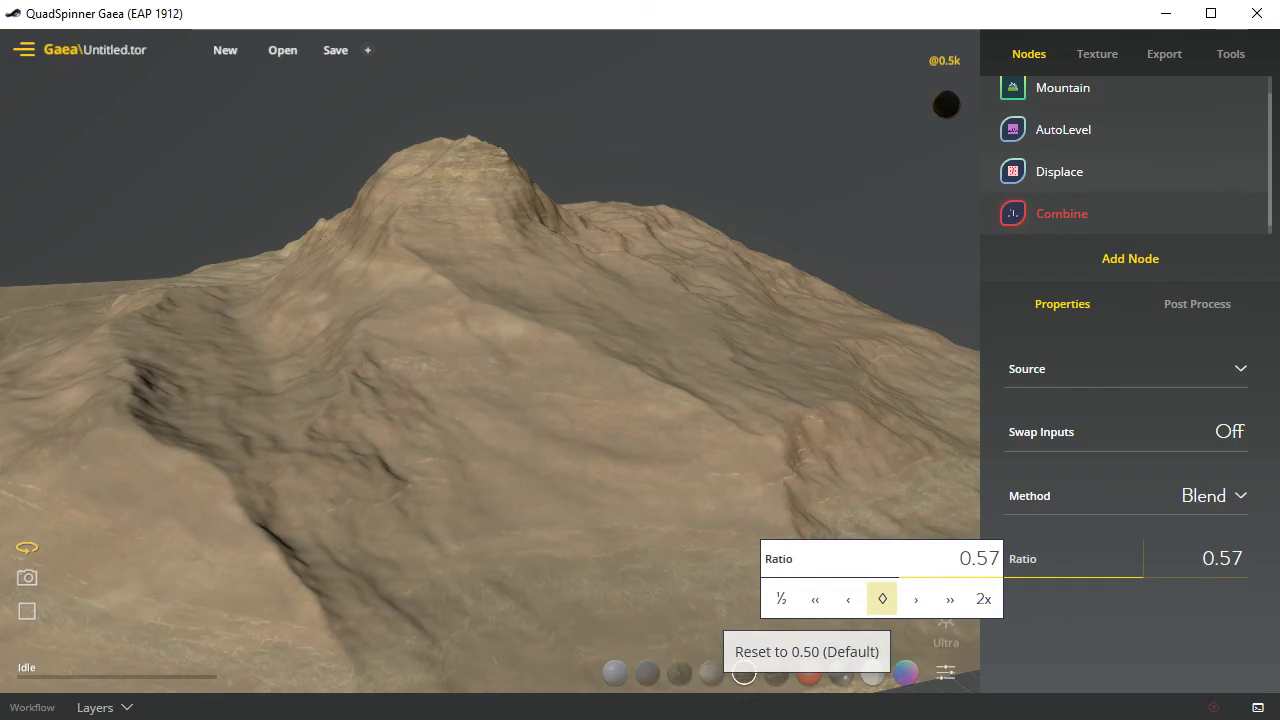
{"action": "left_click", "coordinate": [882, 598]}
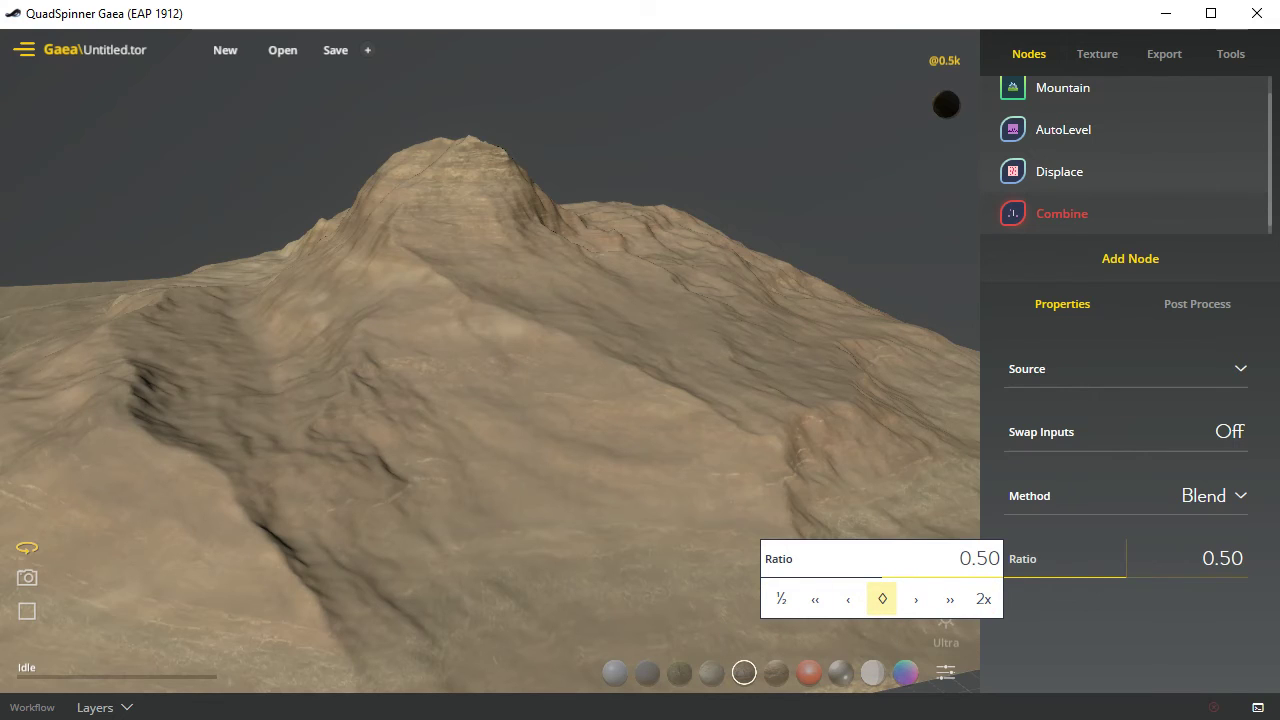
Step: Try the ratio's quick adjustments: halve it, lower and raise it in small and large increments, and double it back to 0.50
{"action": "left_click", "coordinate": [781, 598]}
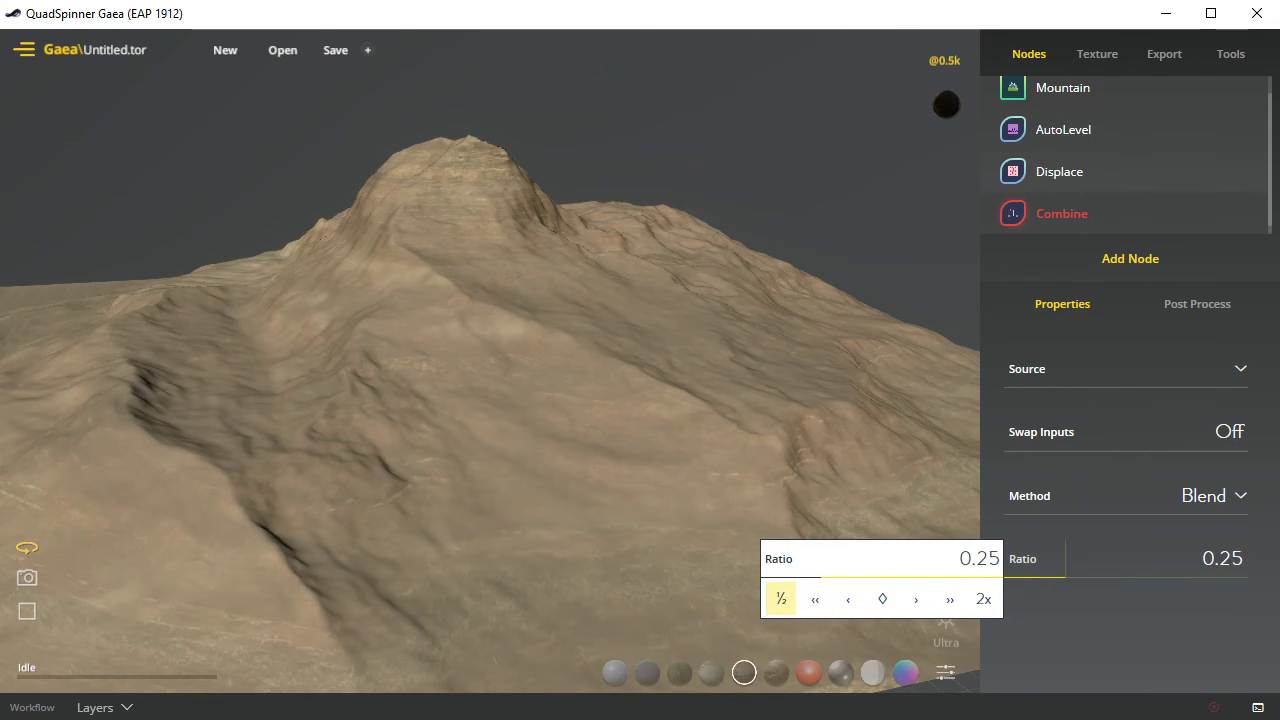
{"action": "left_click", "coordinate": [815, 598]}
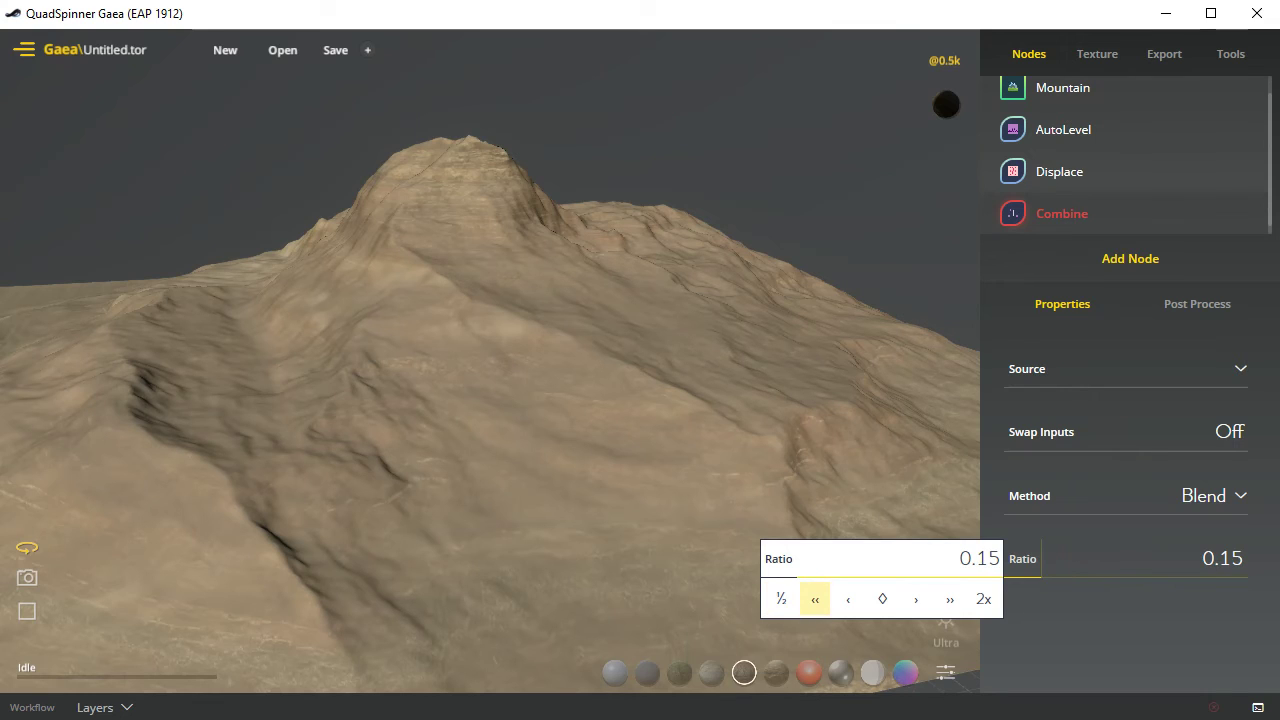
{"action": "left_click", "coordinate": [848, 598]}
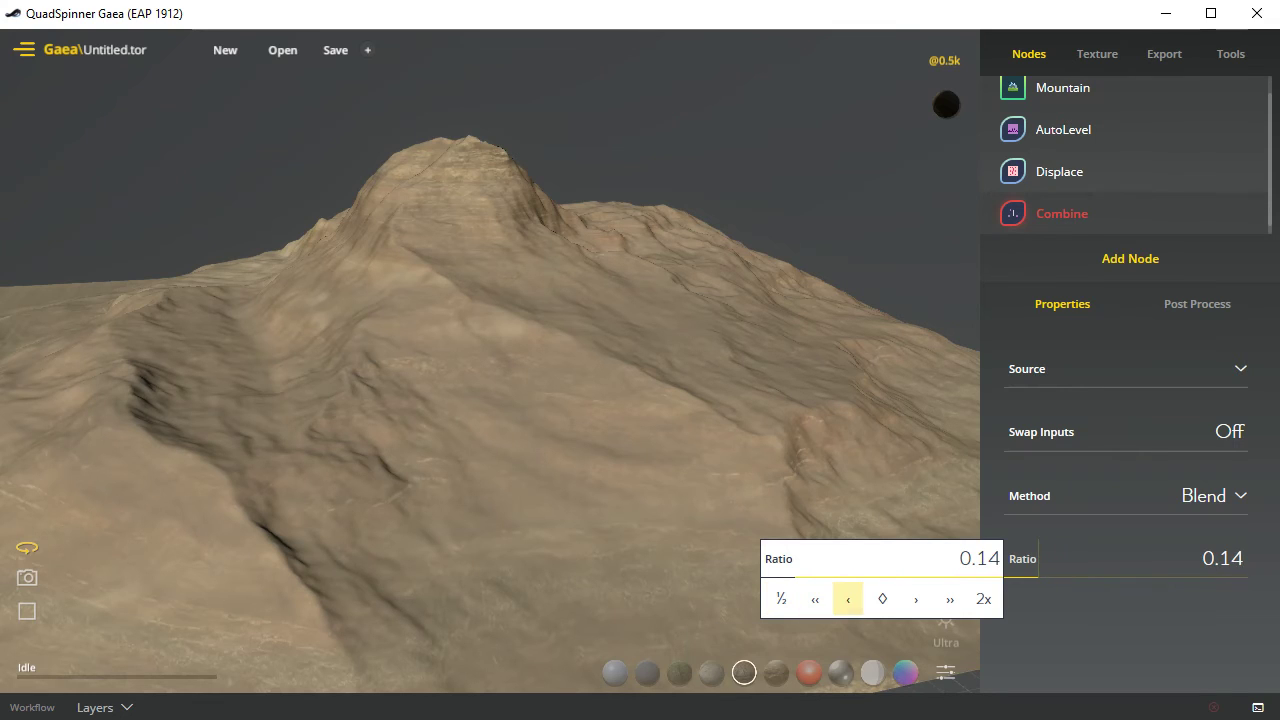
{"action": "left_click", "coordinate": [916, 598]}
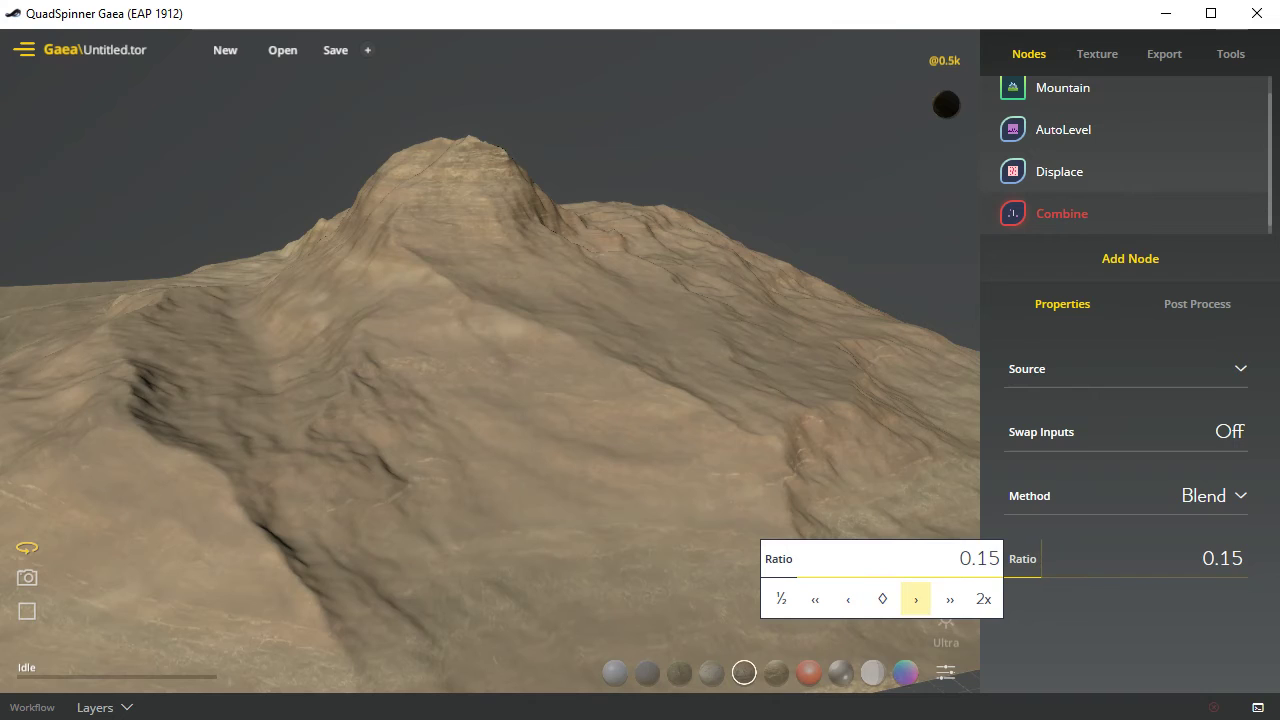
{"action": "left_click", "coordinate": [950, 598]}
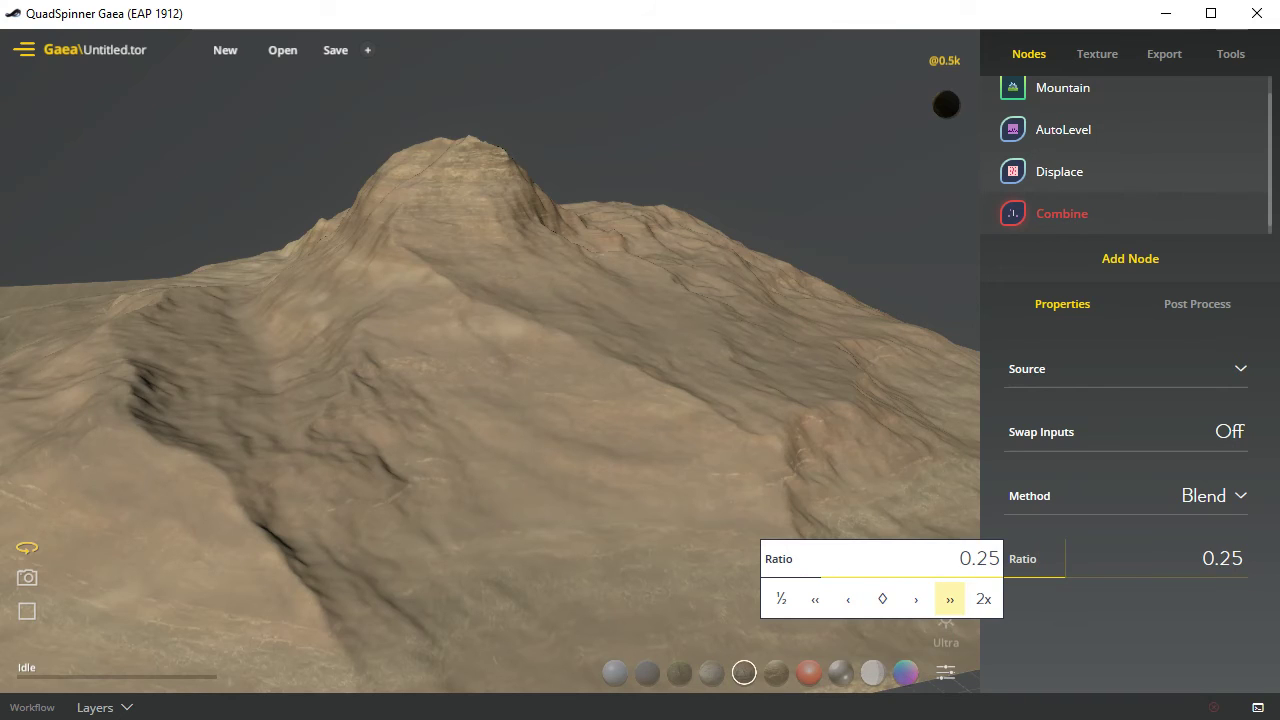
{"action": "left_click", "coordinate": [984, 598]}
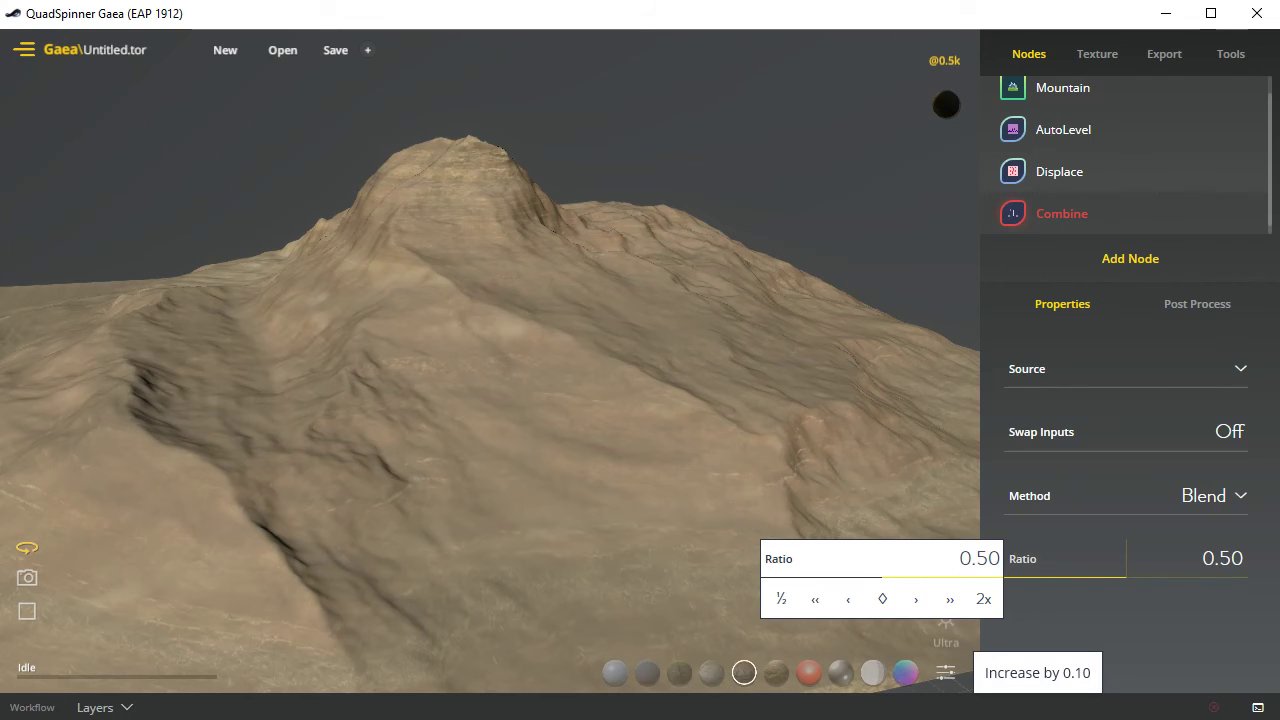
{"action": "key", "text": "Escape"}
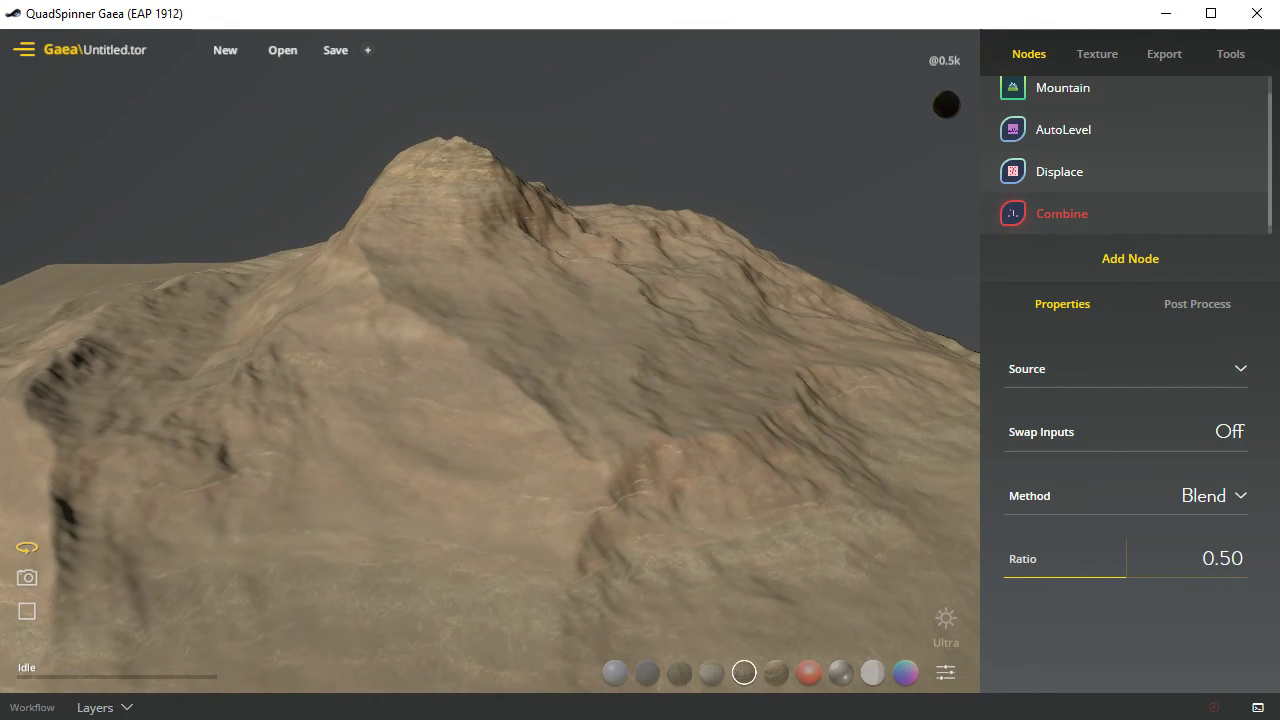
Step: Compare the terrain at the AutoLevel node with the terrain at the Displace node
{"action": "left_click", "coordinate": [1060, 172]}
{"action": "left_click", "coordinate": [1063, 130]}
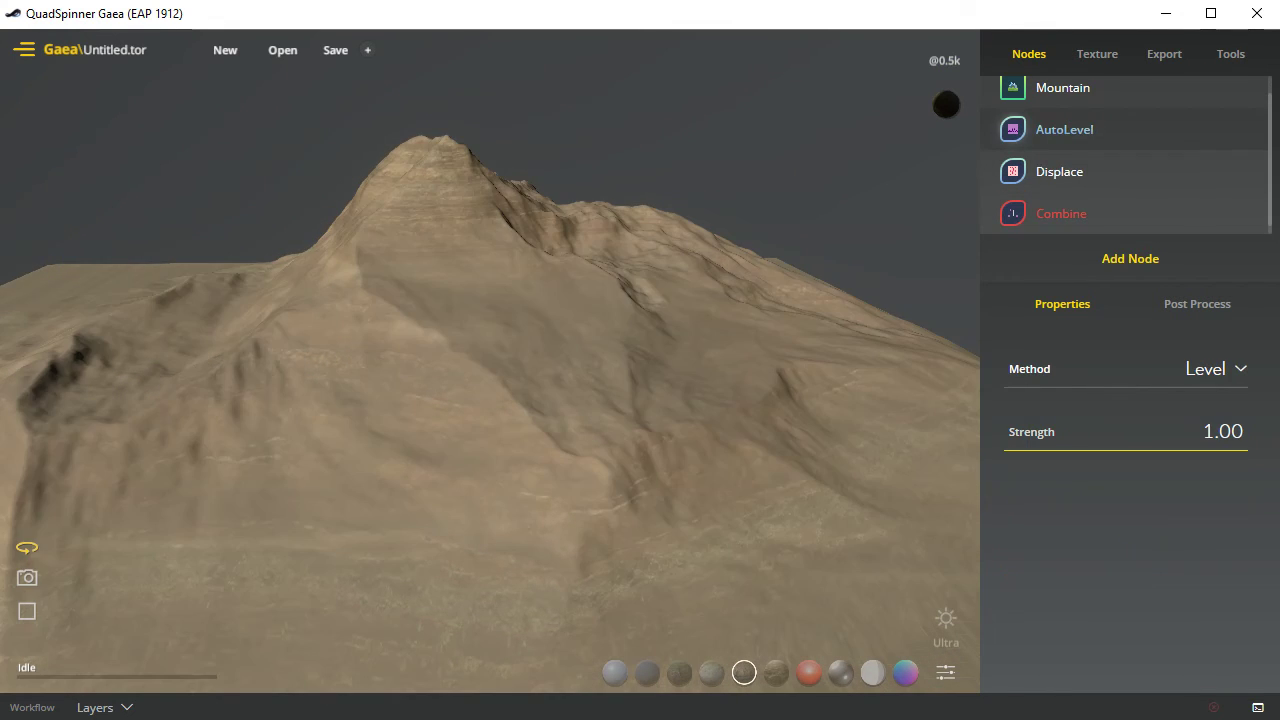
{"action": "left_click", "coordinate": [1060, 172]}
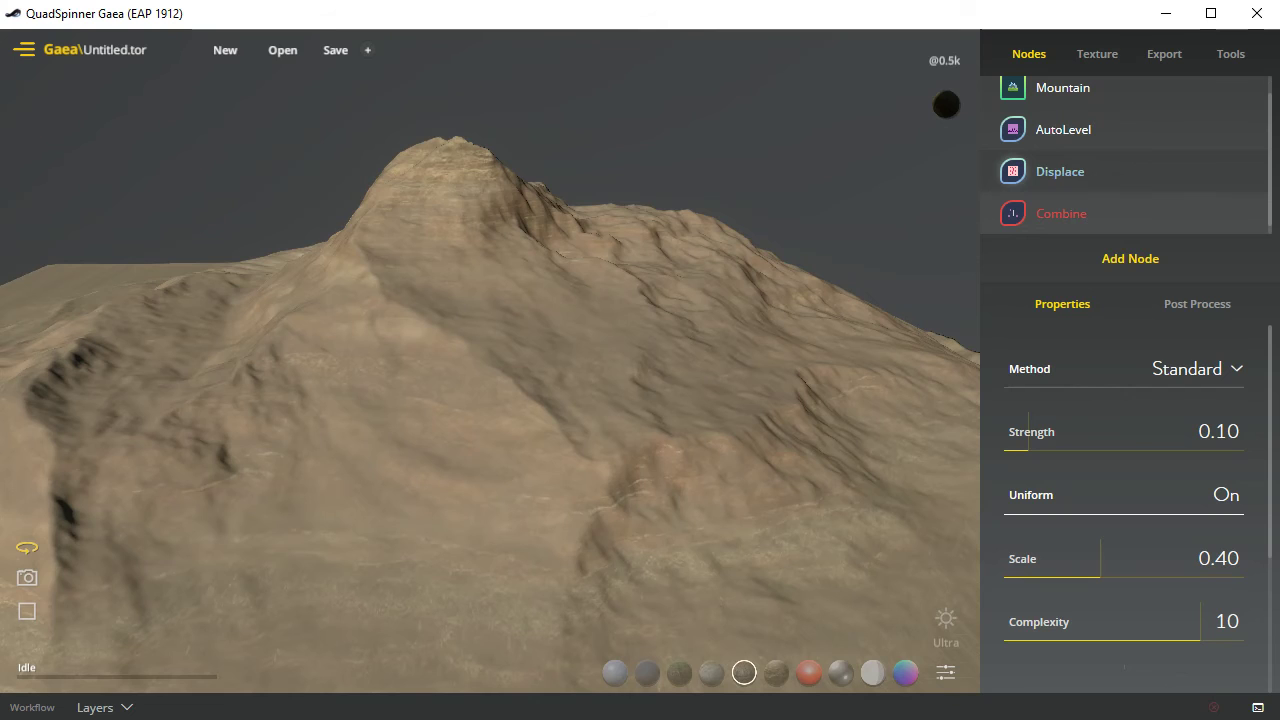
{"action": "left_click", "coordinate": [1063, 130]}
{"action": "left_click", "coordinate": [1060, 172]}
Step: Switch the workflow to Graph and spread out the overlapping nodes, placing AutoLevel above Displace and Combine farther along the chain
{"action": "key", "text": "F4"}
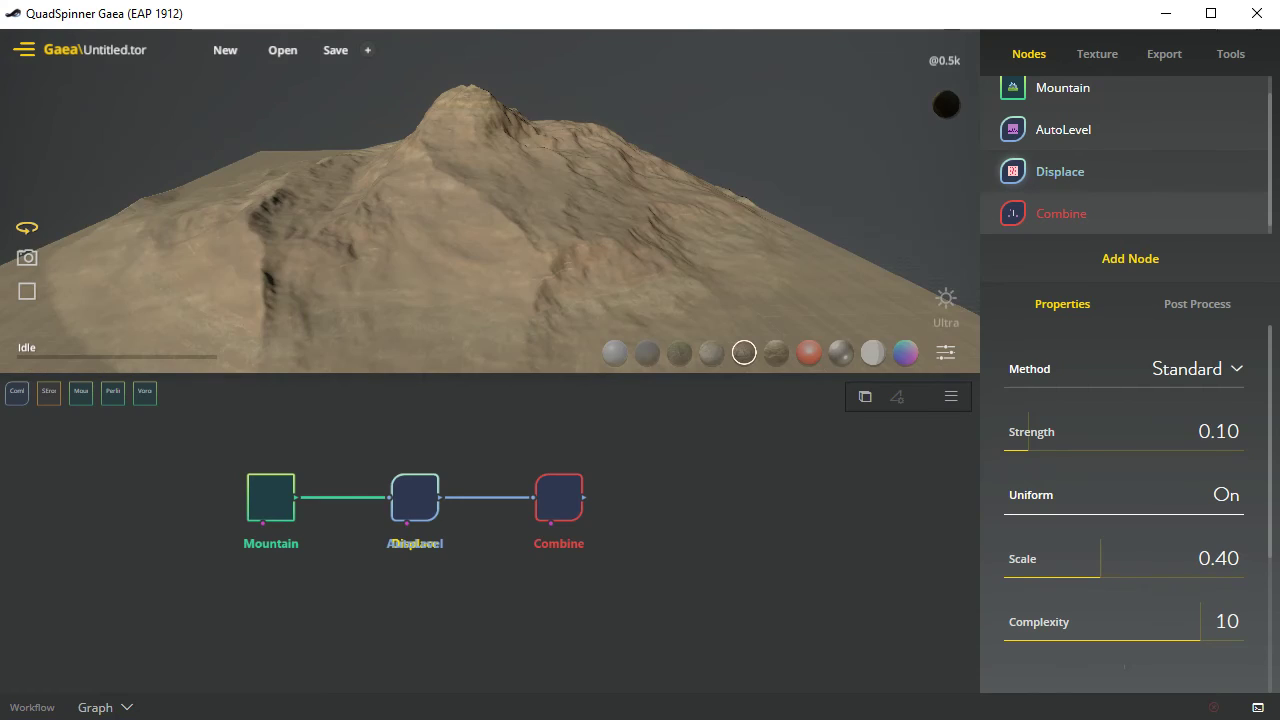
{"action": "left_click_drag", "start_coordinate": [415, 497], "coordinate": [408, 405]}
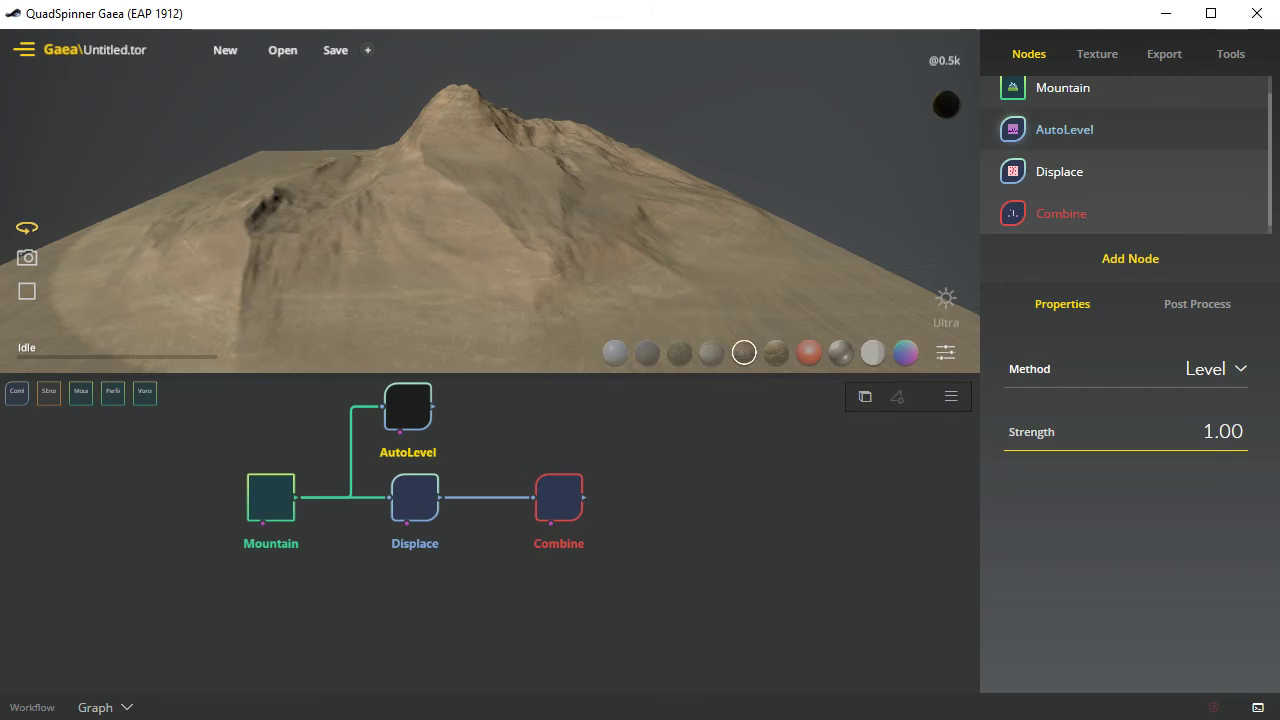
{"action": "left_click_drag", "start_coordinate": [271, 497], "coordinate": [244, 504]}
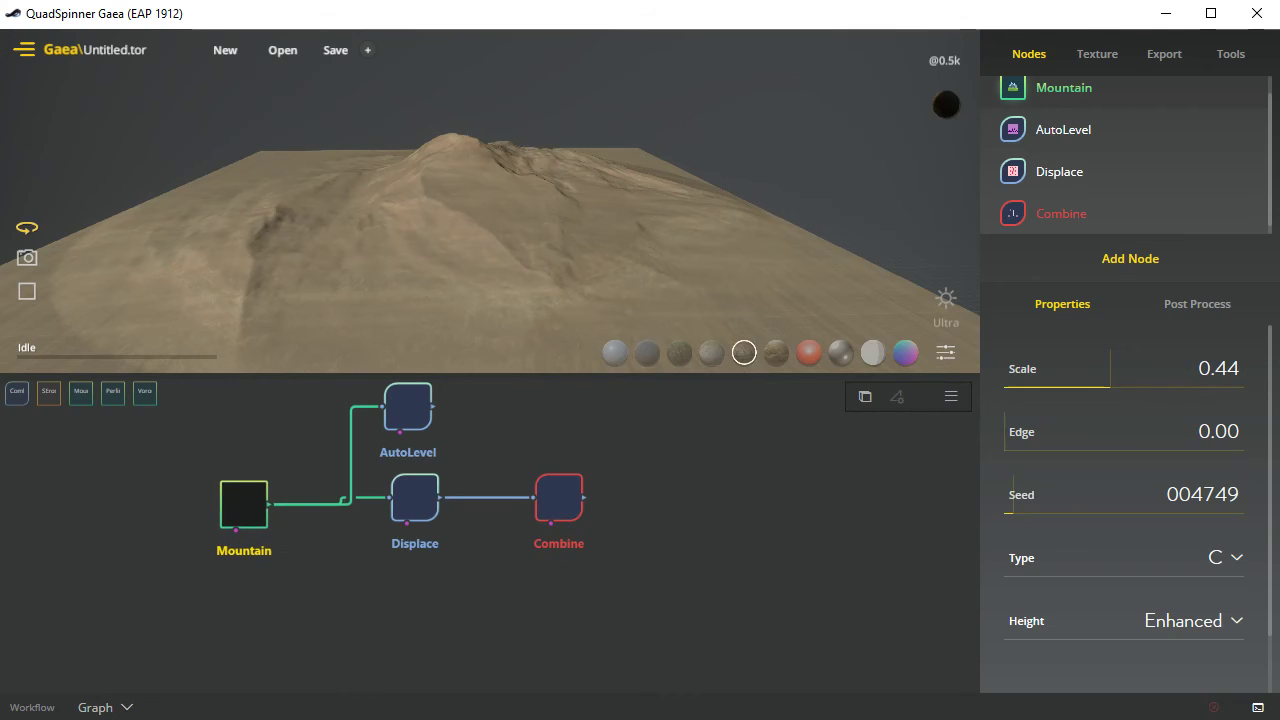
{"action": "left_click_drag", "start_coordinate": [408, 405], "coordinate": [381, 408]}
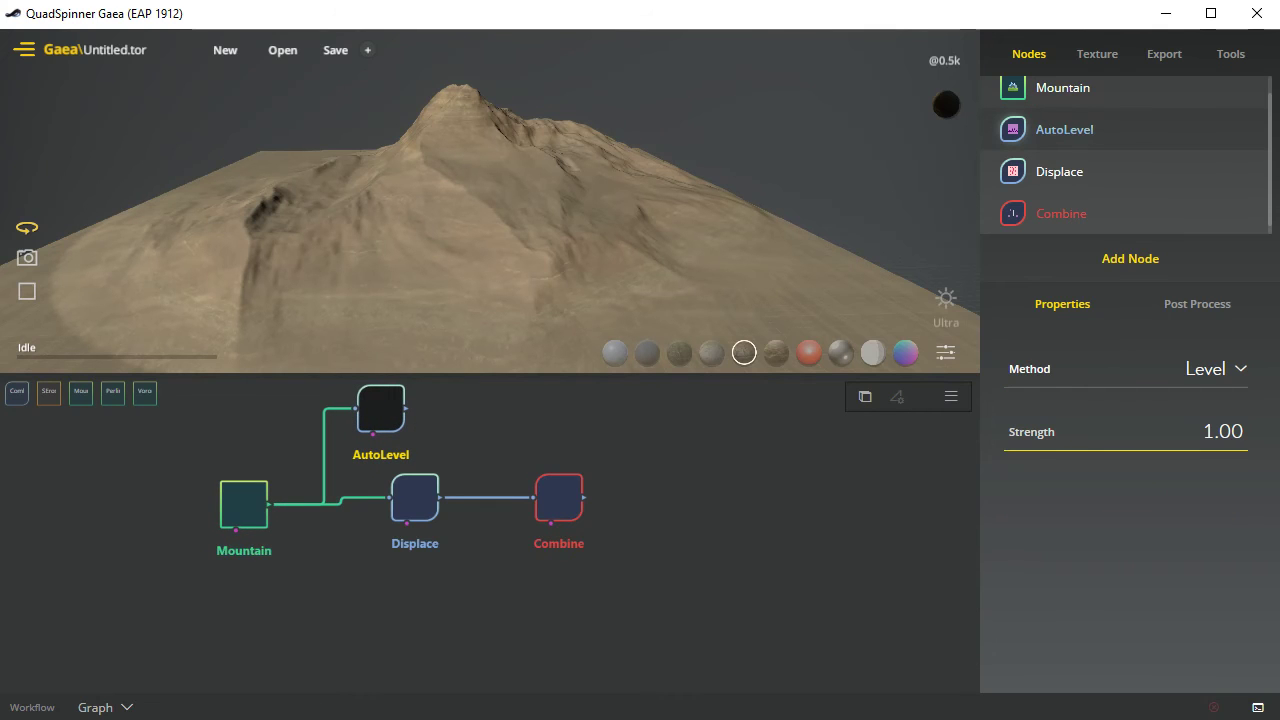
{"action": "left_click_drag", "start_coordinate": [415, 497], "coordinate": [582, 542]}
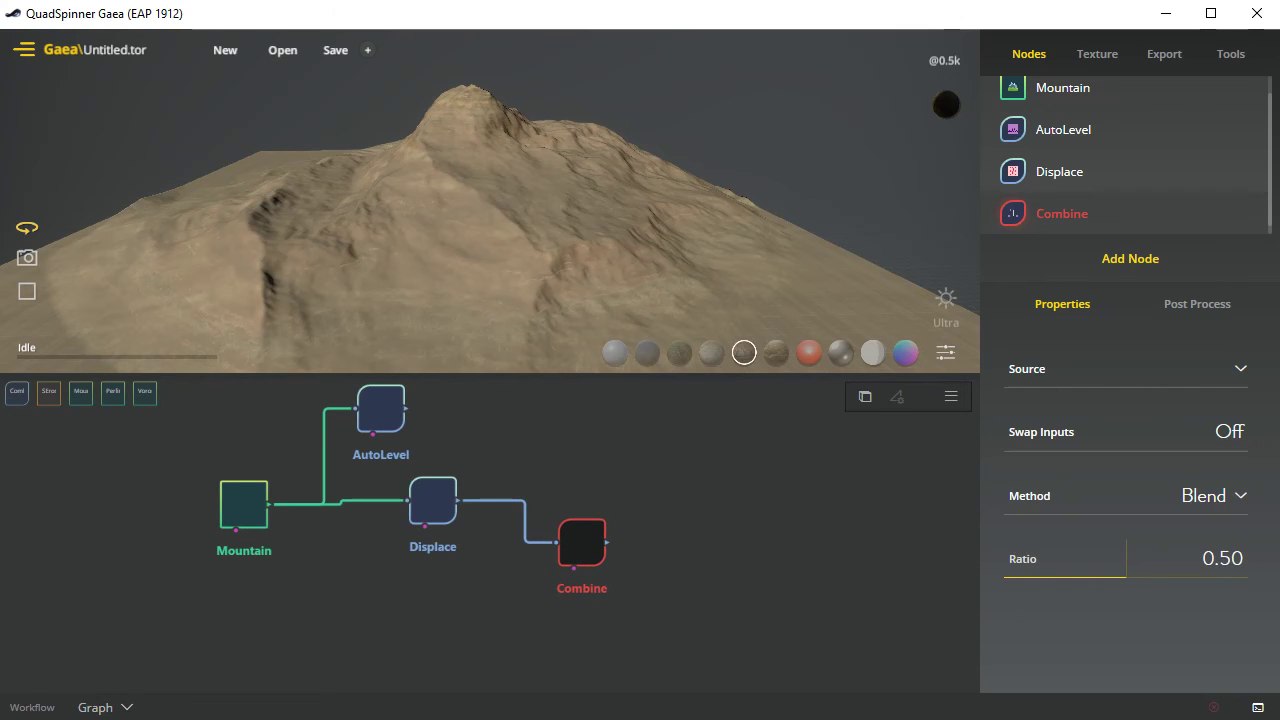
Step: Remove the connection from Displace to Combine and delete the Combine node
{"action": "key", "text": "Delete"}
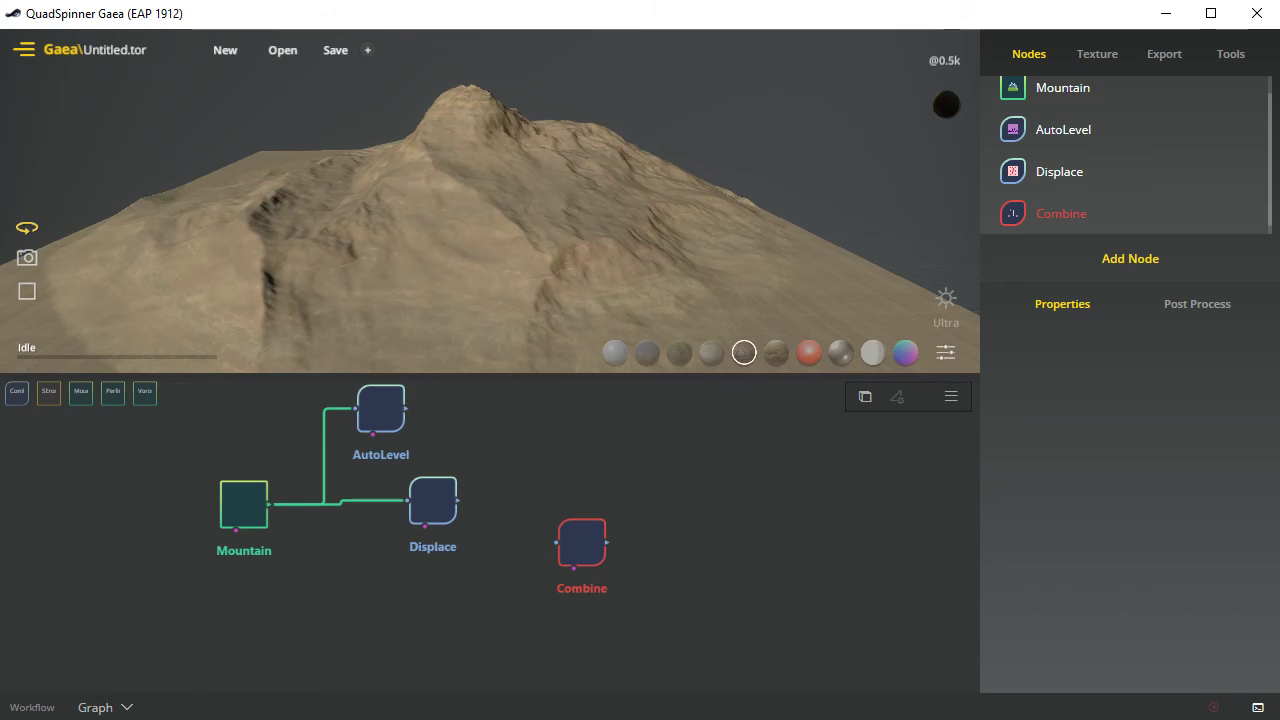
{"action": "left_click", "coordinate": [1040, 214]}
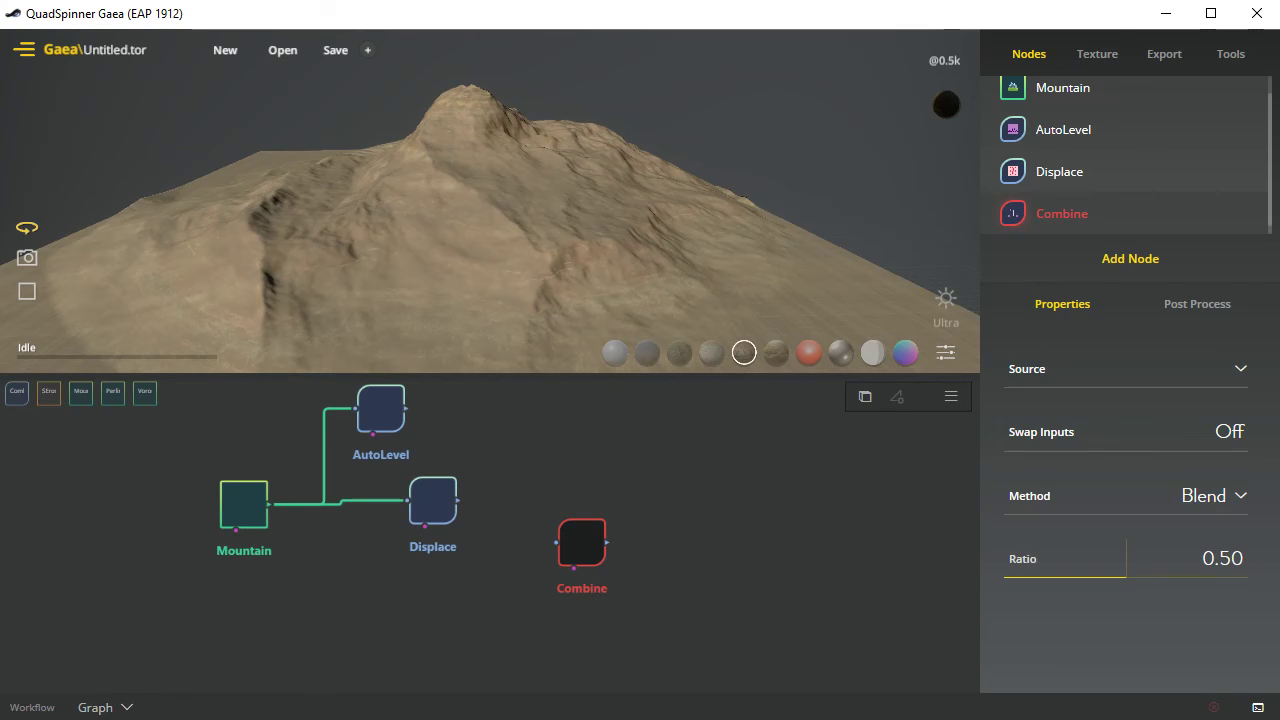
{"action": "key", "text": "Delete"}
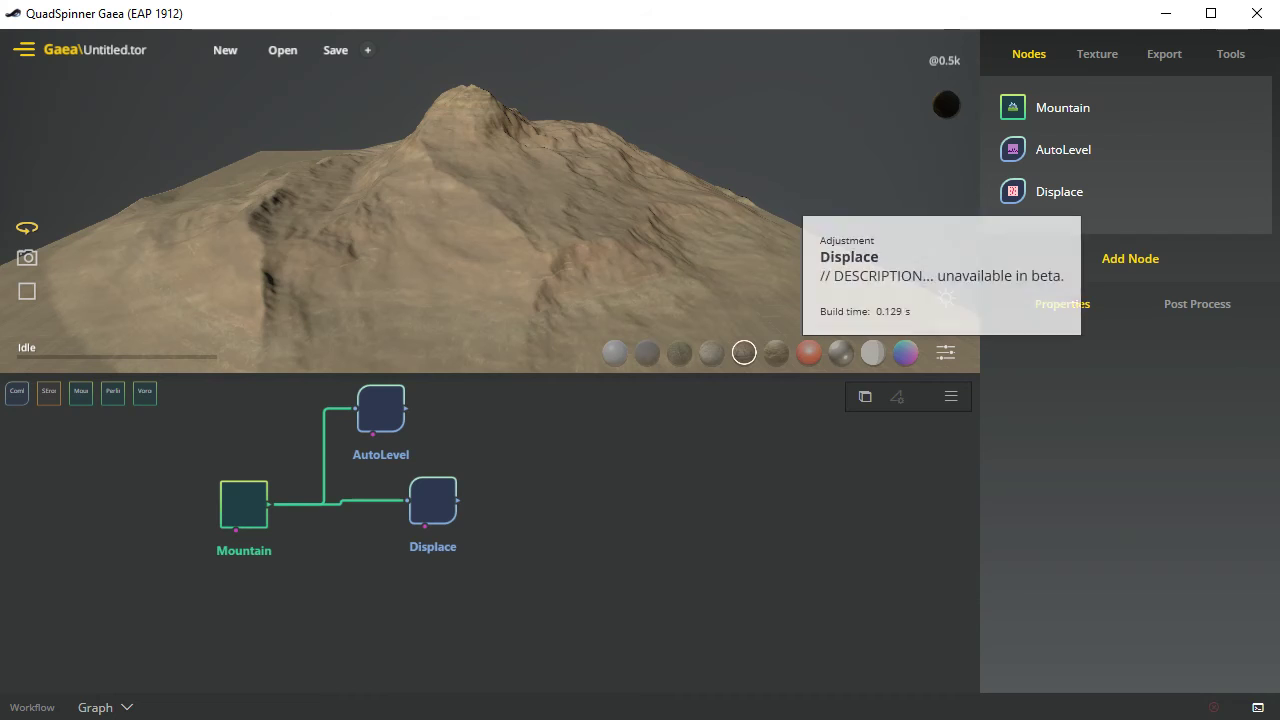
Step: Preview the Displace and AutoLevel nodes, and delete the AutoLevel node
{"action": "left_click", "coordinate": [1074, 193]}
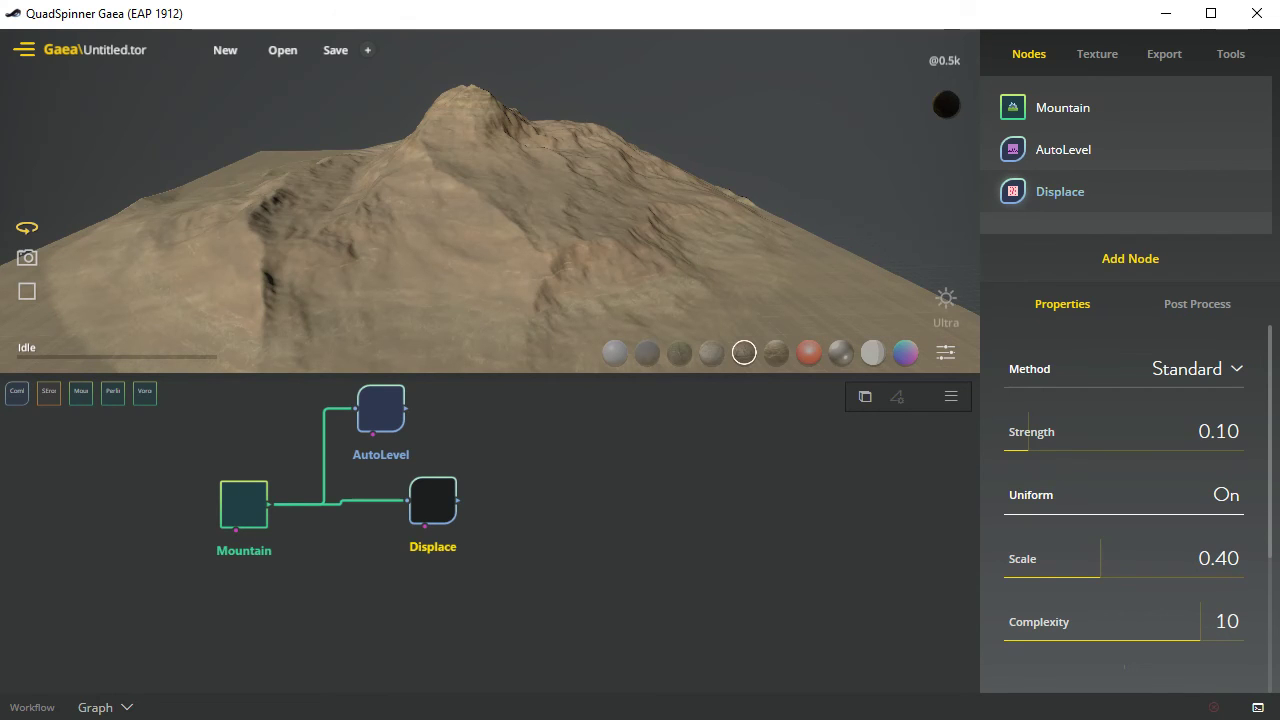
{"action": "left_click", "coordinate": [1065, 150]}
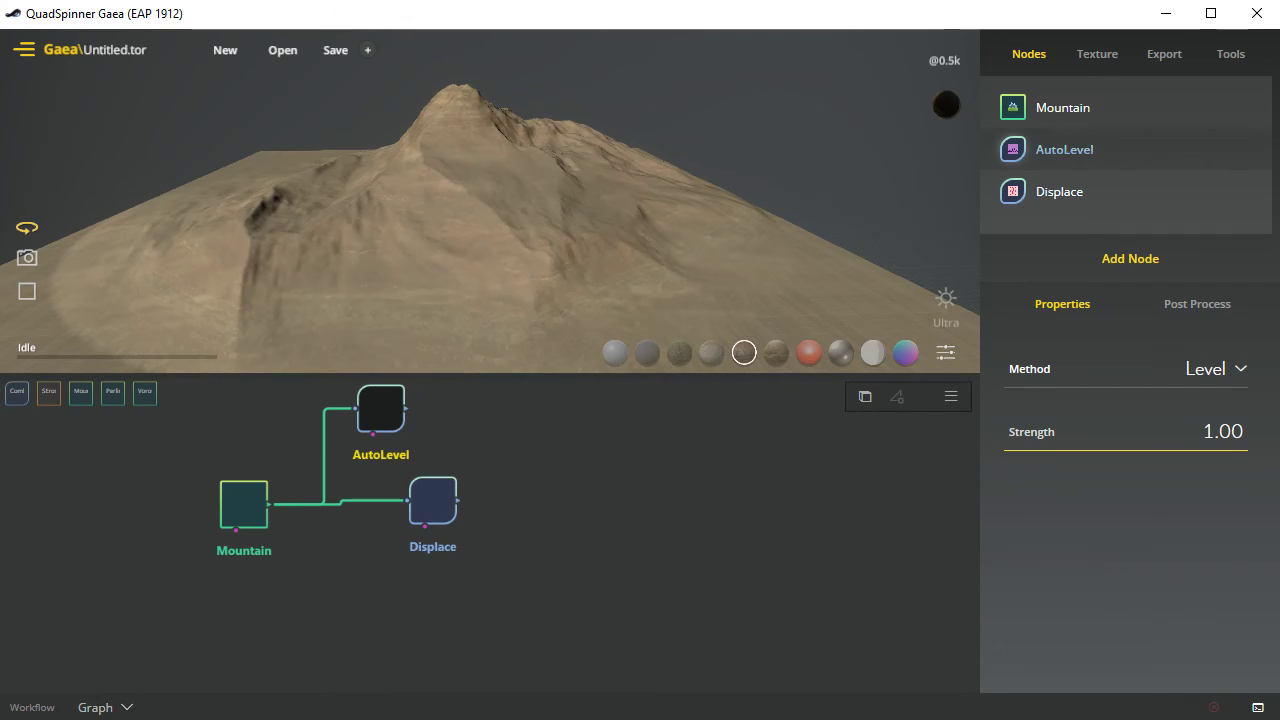
{"action": "key", "text": "Delete"}
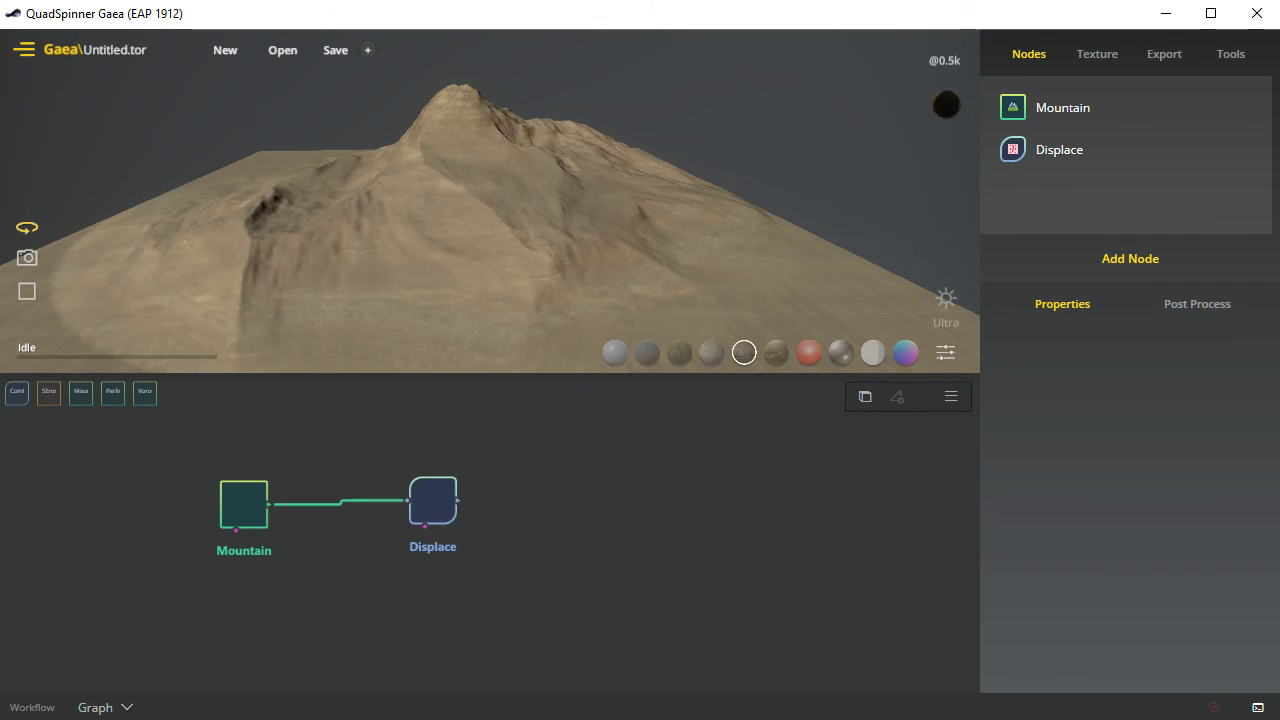
Step: Select the Displace node and try to rebuild it with Refresh
{"action": "left_click", "coordinate": [1062, 150]}
{"action": "right_click", "coordinate": [1060, 149]}
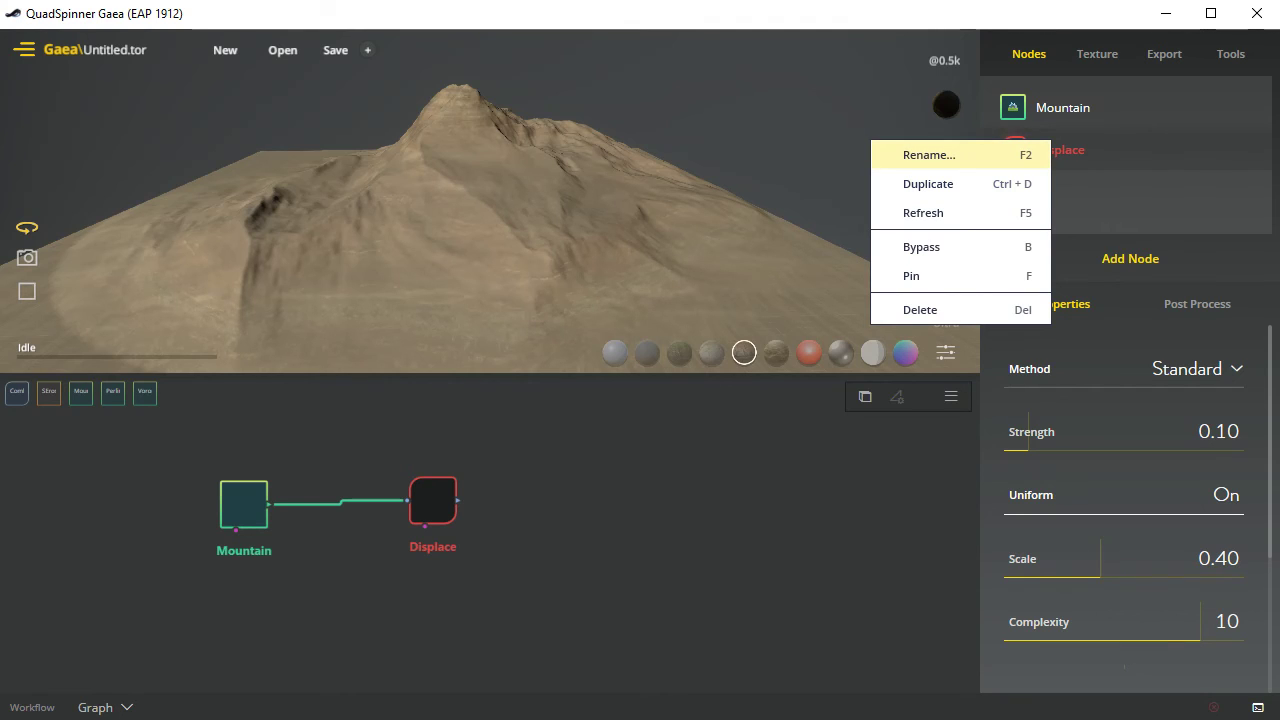
{"action": "key", "text": "Down"}
{"action": "key", "text": "Down"}
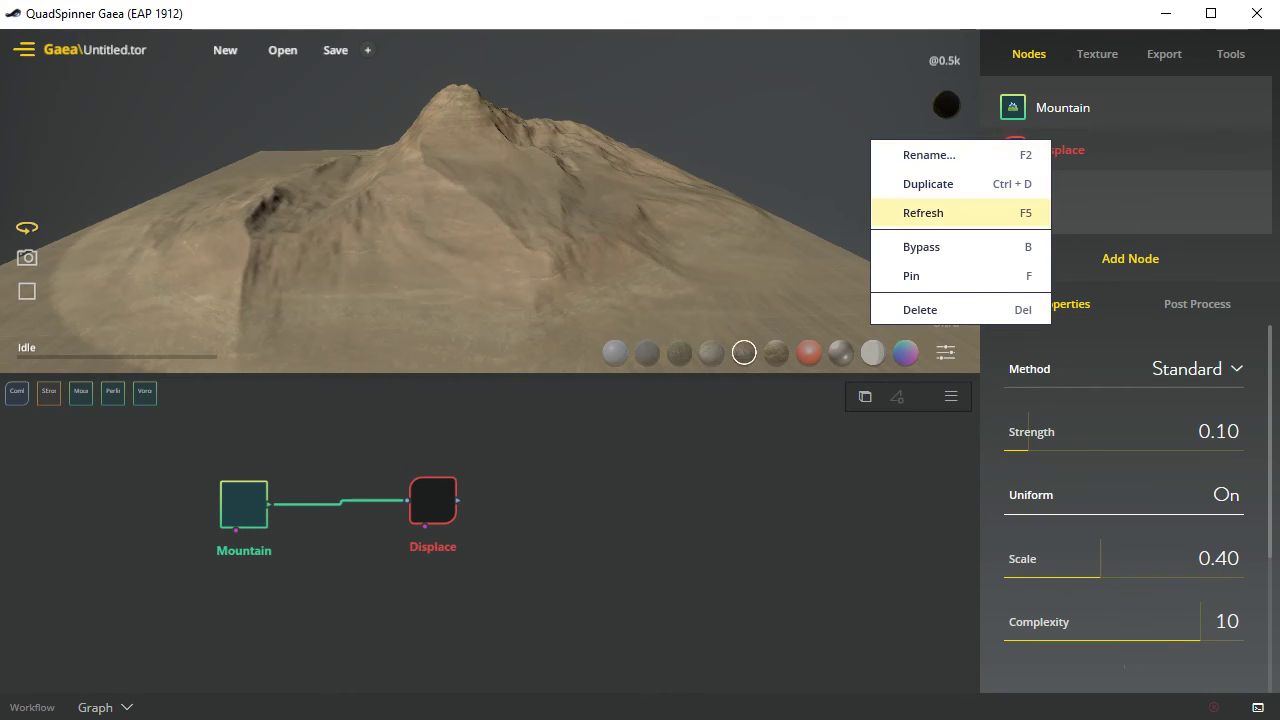
{"action": "key", "text": "Return"}
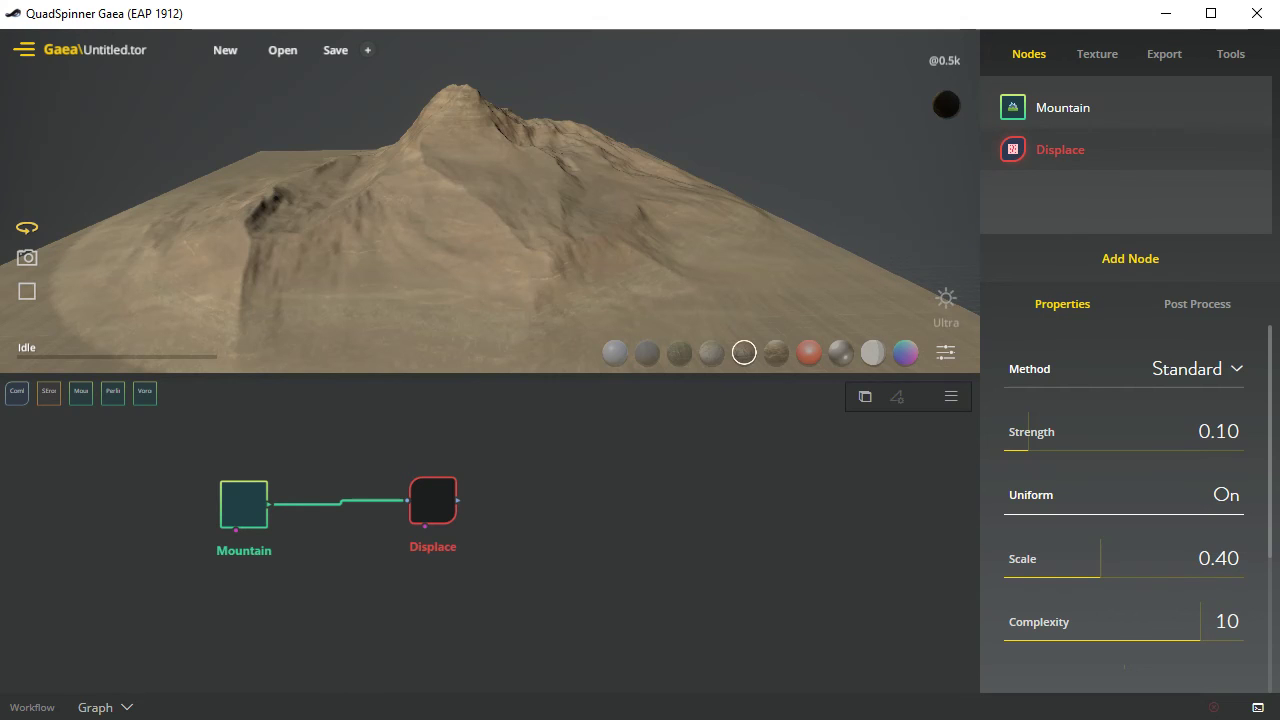
Step: Reselect the Mountain and Displace nodes in turn and try refreshing Displace again
{"action": "left_click", "coordinate": [1063, 108]}
{"action": "left_click", "coordinate": [433, 501]}
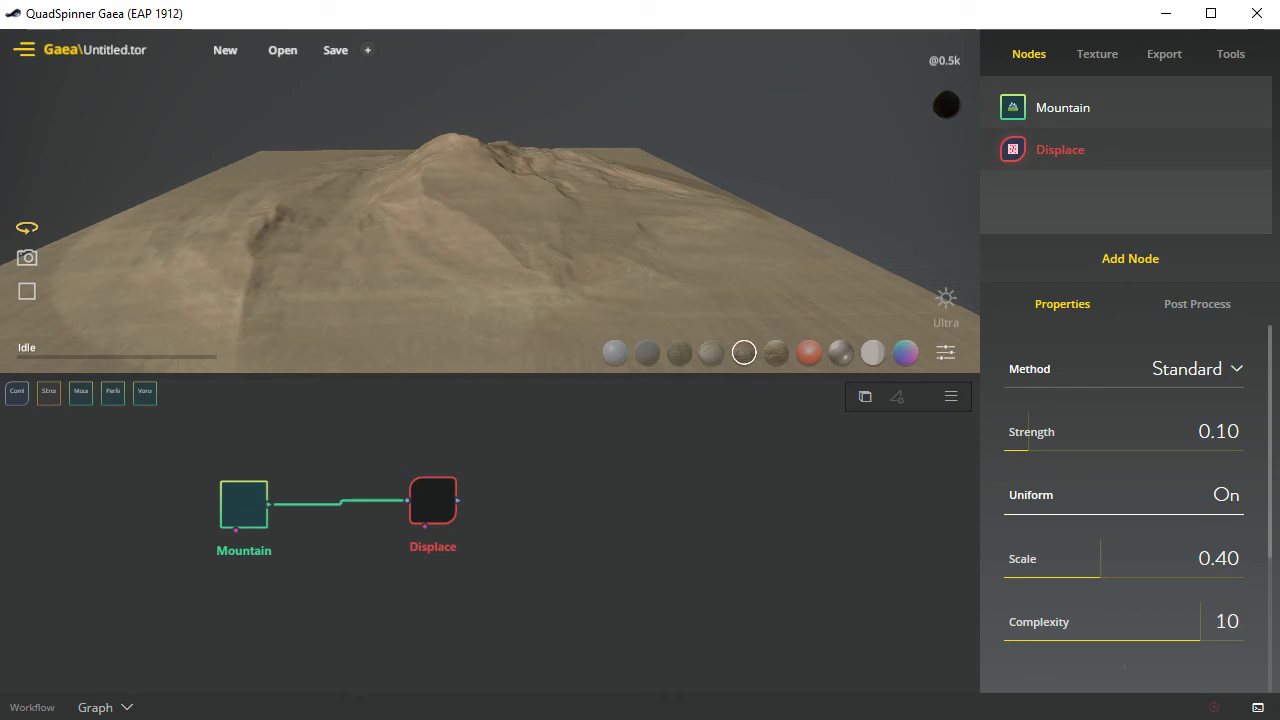
{"action": "left_click", "coordinate": [244, 505]}
{"action": "left_click", "coordinate": [433, 501]}
{"action": "right_click", "coordinate": [1057, 146]}
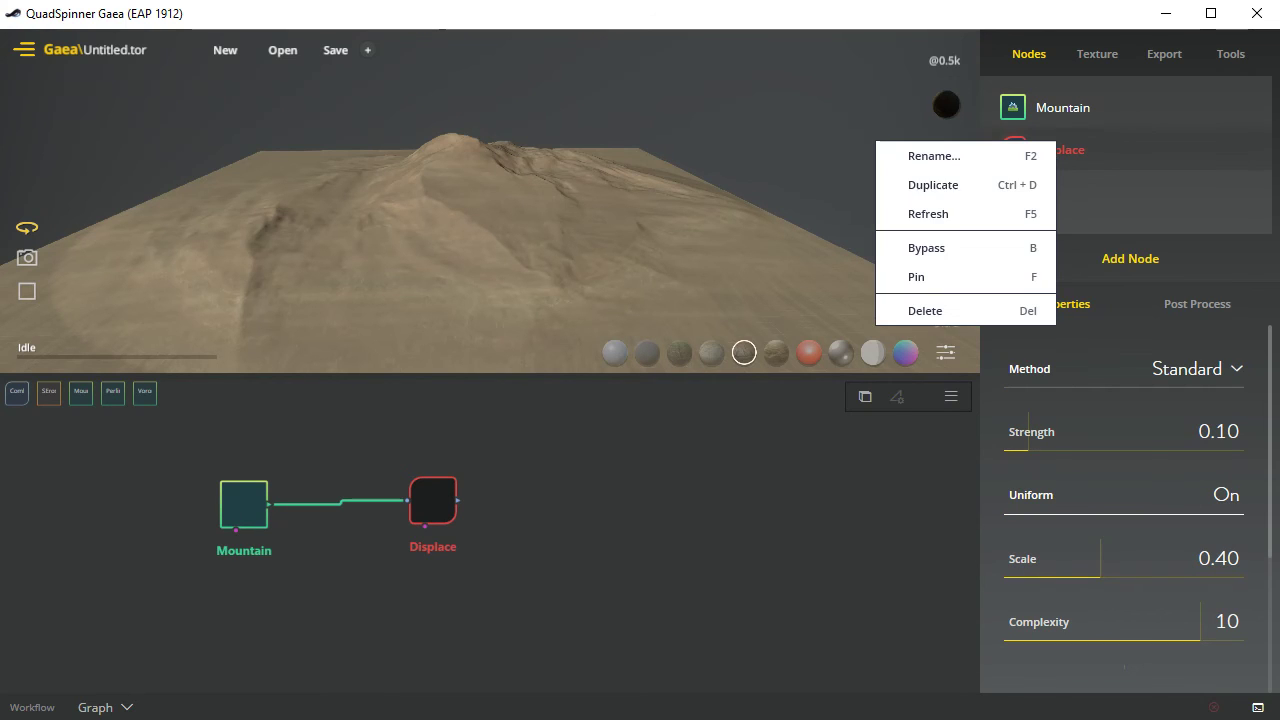
{"action": "left_click", "coordinate": [966, 214]}
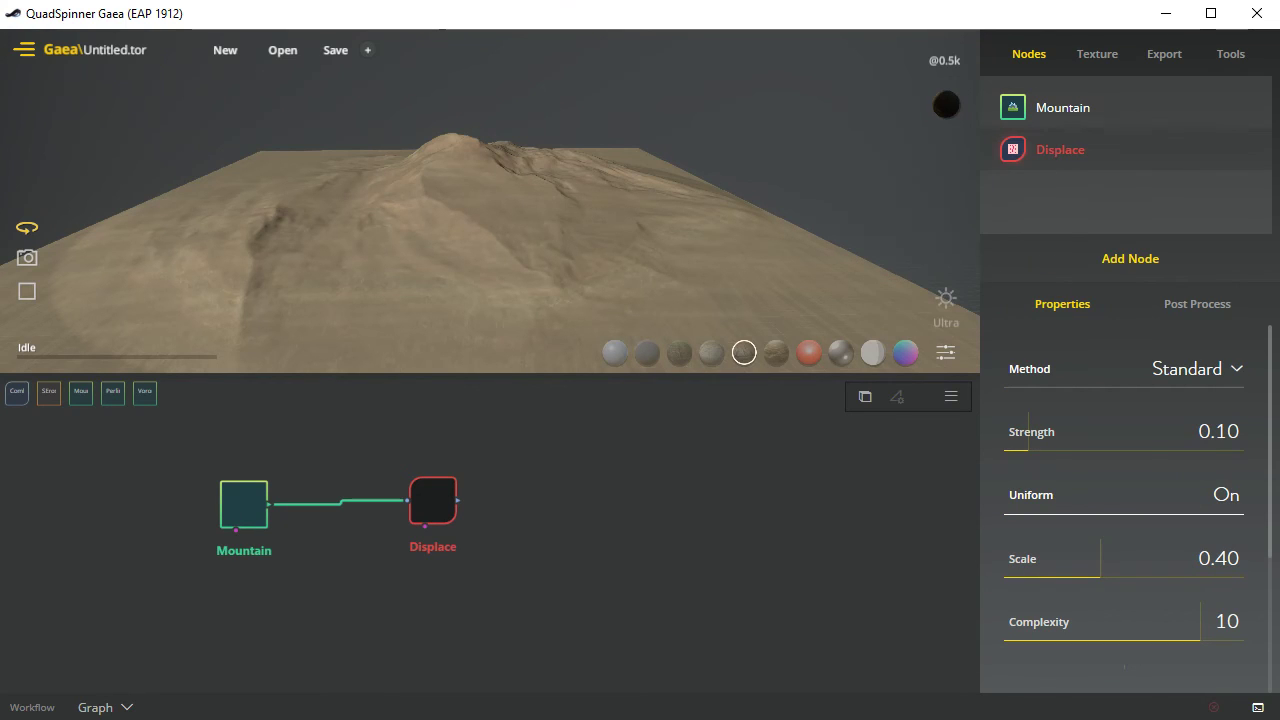
Step: Remove the connection between Mountain and Displace and reconnect Mountain's output to Displace's input
{"action": "left_click", "coordinate": [631, 504]}
{"action": "left_click_drag", "start_coordinate": [433, 500], "coordinate": [467, 517]}
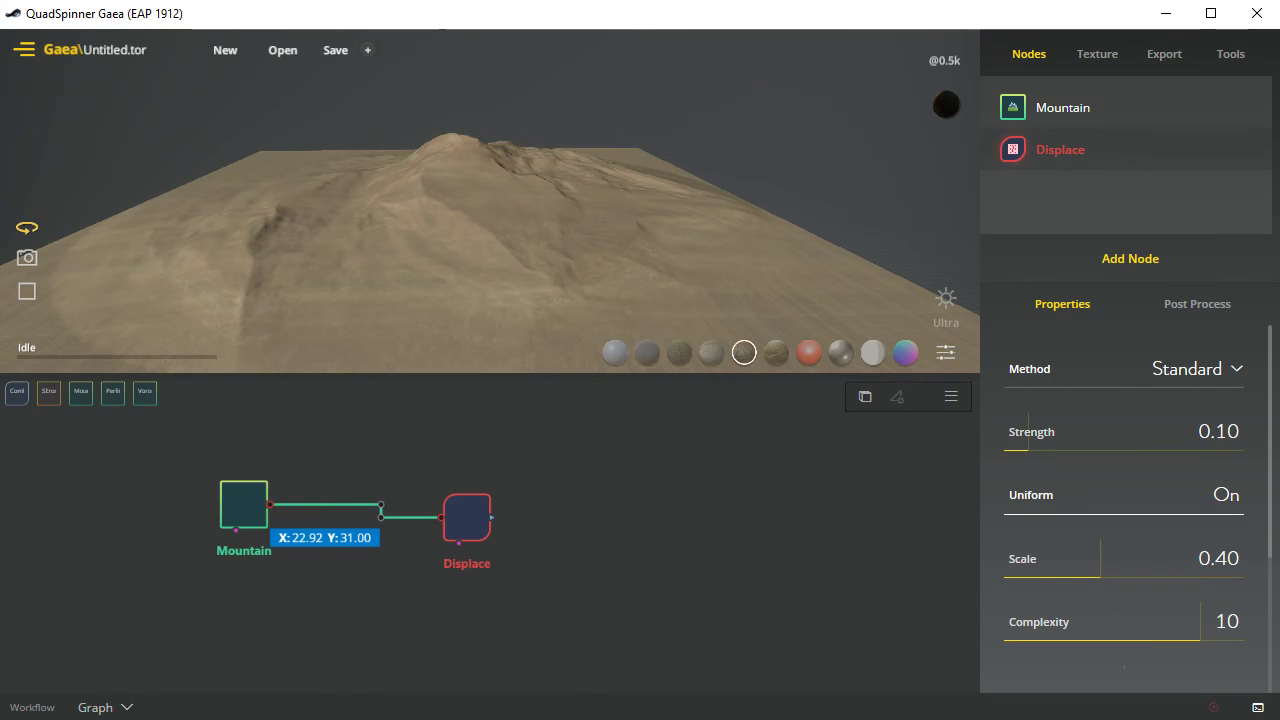
{"action": "key", "text": "Delete"}
{"action": "left_click_drag", "start_coordinate": [268, 504], "coordinate": [468, 501]}
Step: Bypass the Displace node to compare the terrain without it, and turn the bypass off again
{"action": "right_click", "coordinate": [1057, 136]}
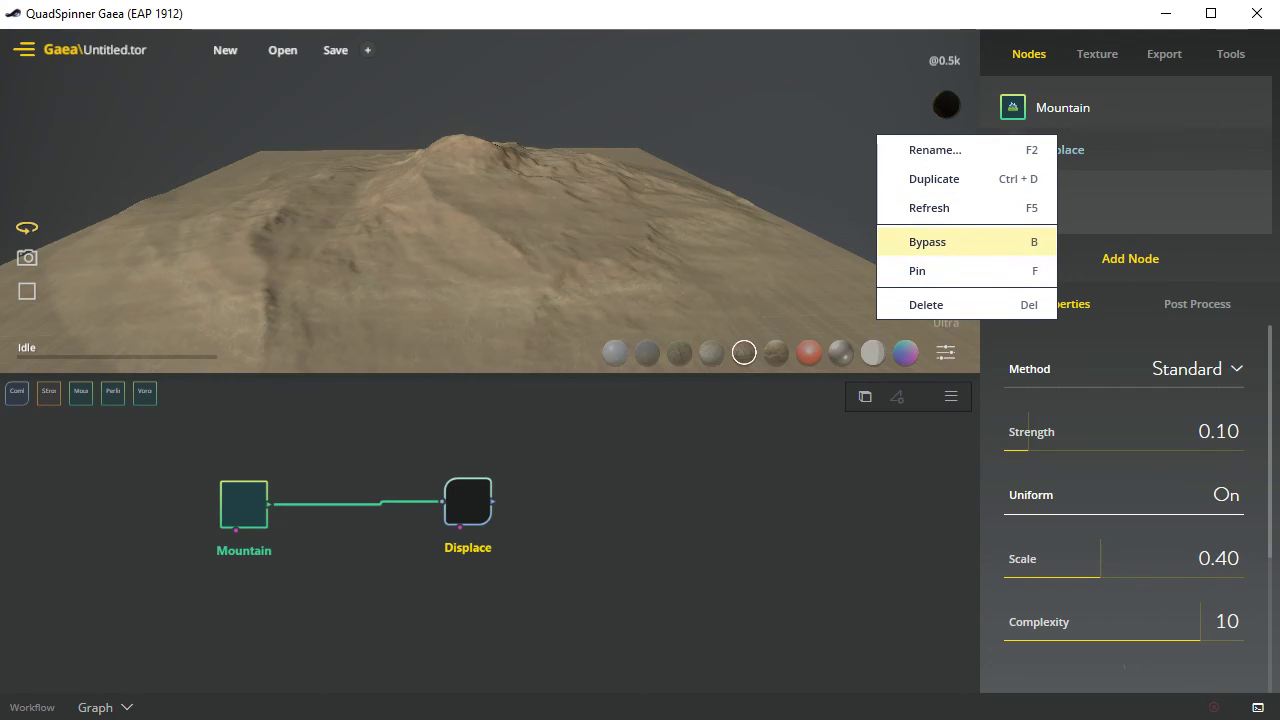
{"action": "left_click", "coordinate": [927, 242]}
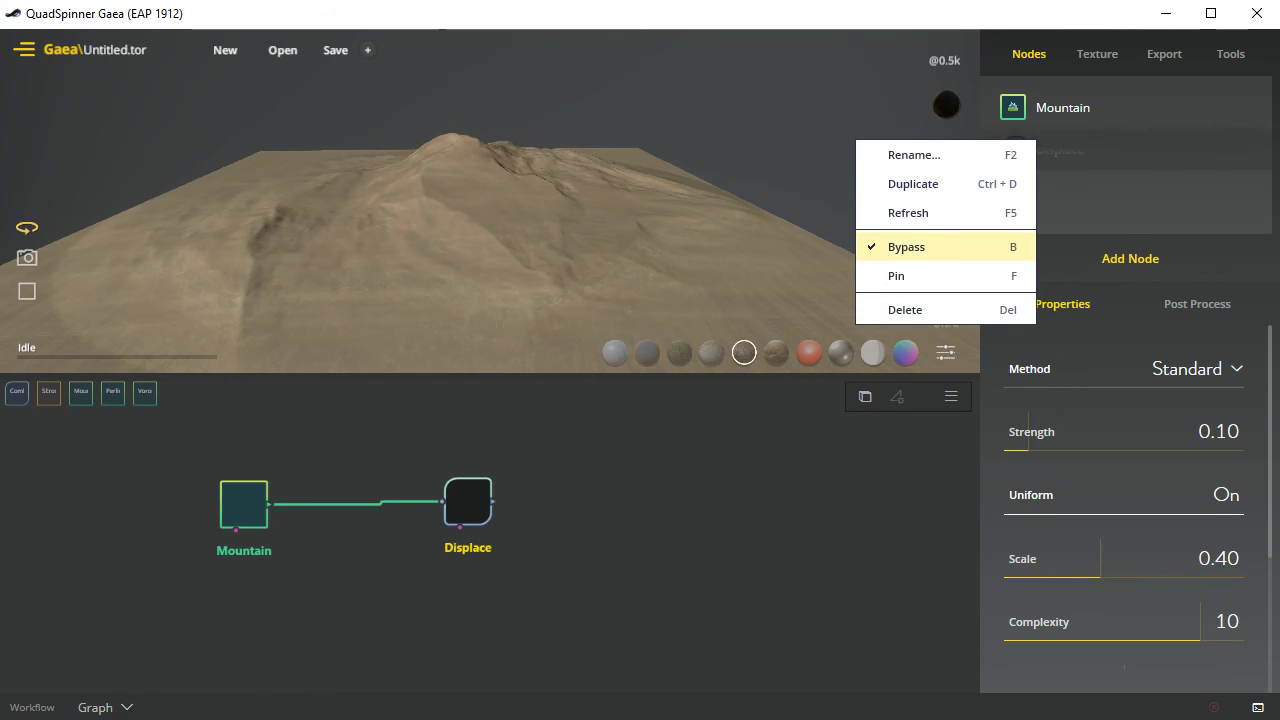
{"action": "left_click", "coordinate": [980, 247]}
{"action": "right_click", "coordinate": [1062, 134]}
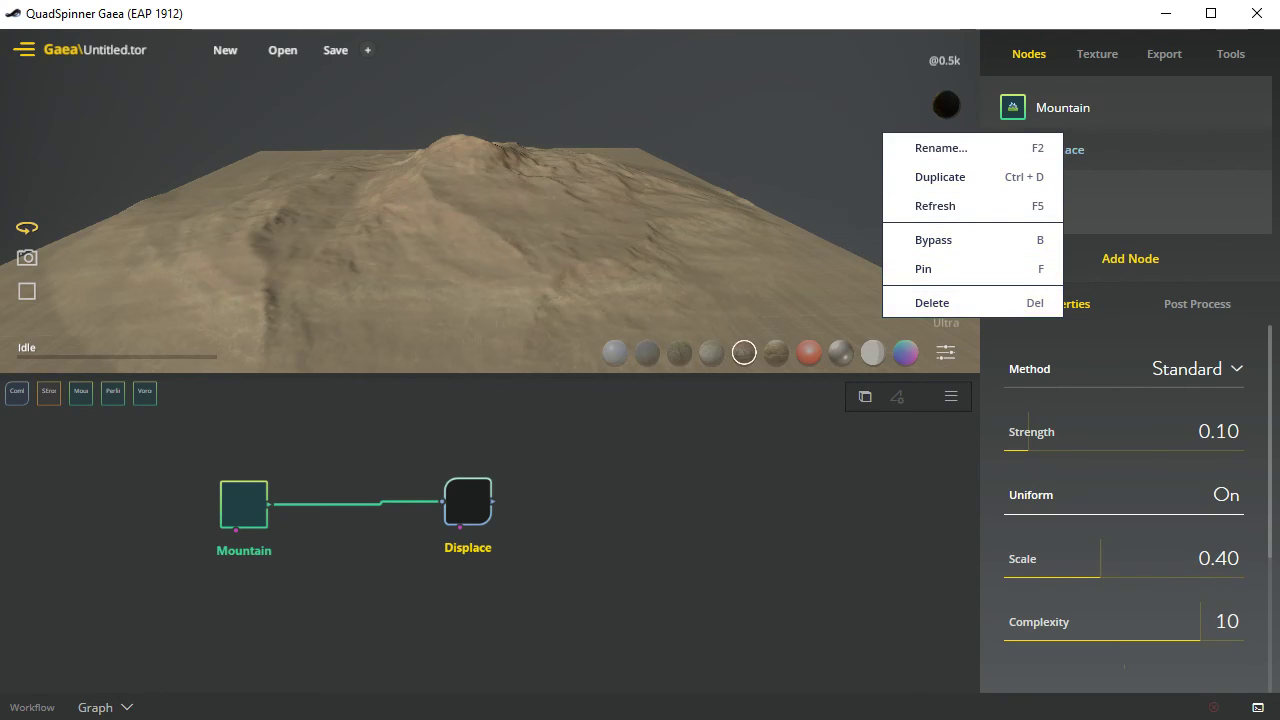
{"action": "left_click", "coordinate": [760, 500]}
Step: Reposition the Displace node in the graph so that it sits level with the Mountain node
{"action": "left_click_drag", "start_coordinate": [468, 501], "coordinate": [440, 482]}
{"action": "right_click", "coordinate": [545, 506]}
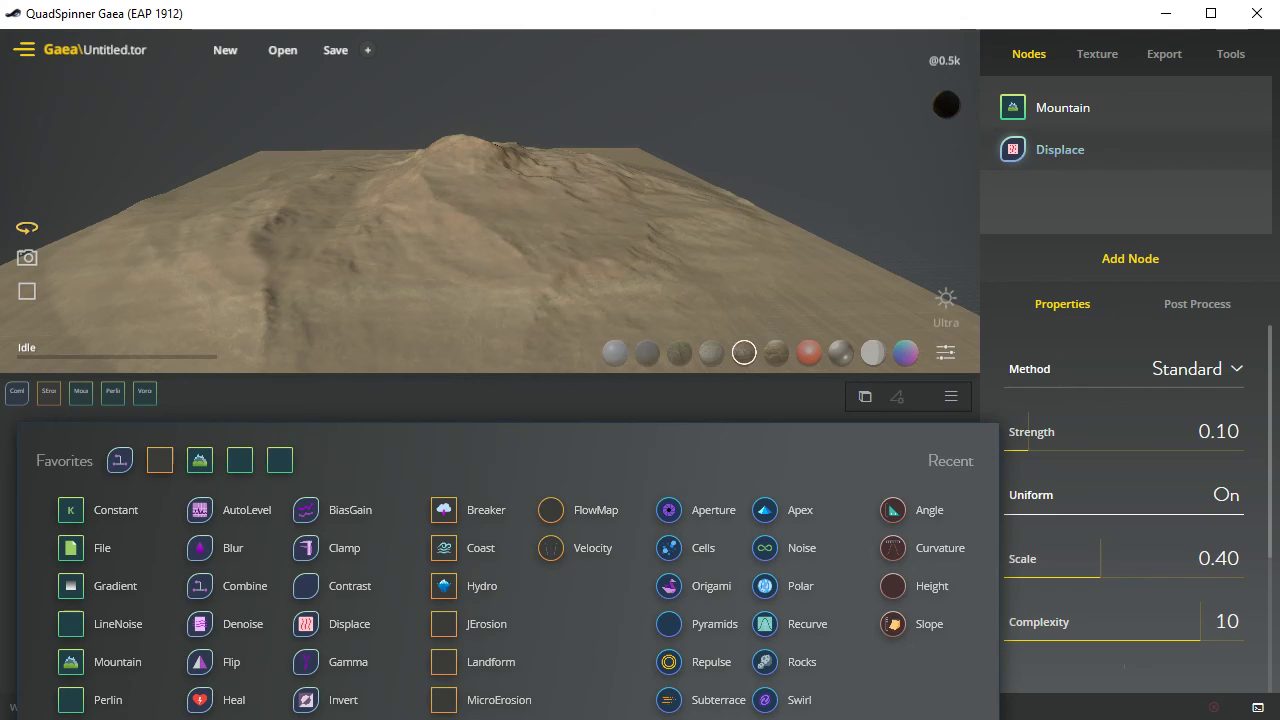
{"action": "key", "text": "Escape"}
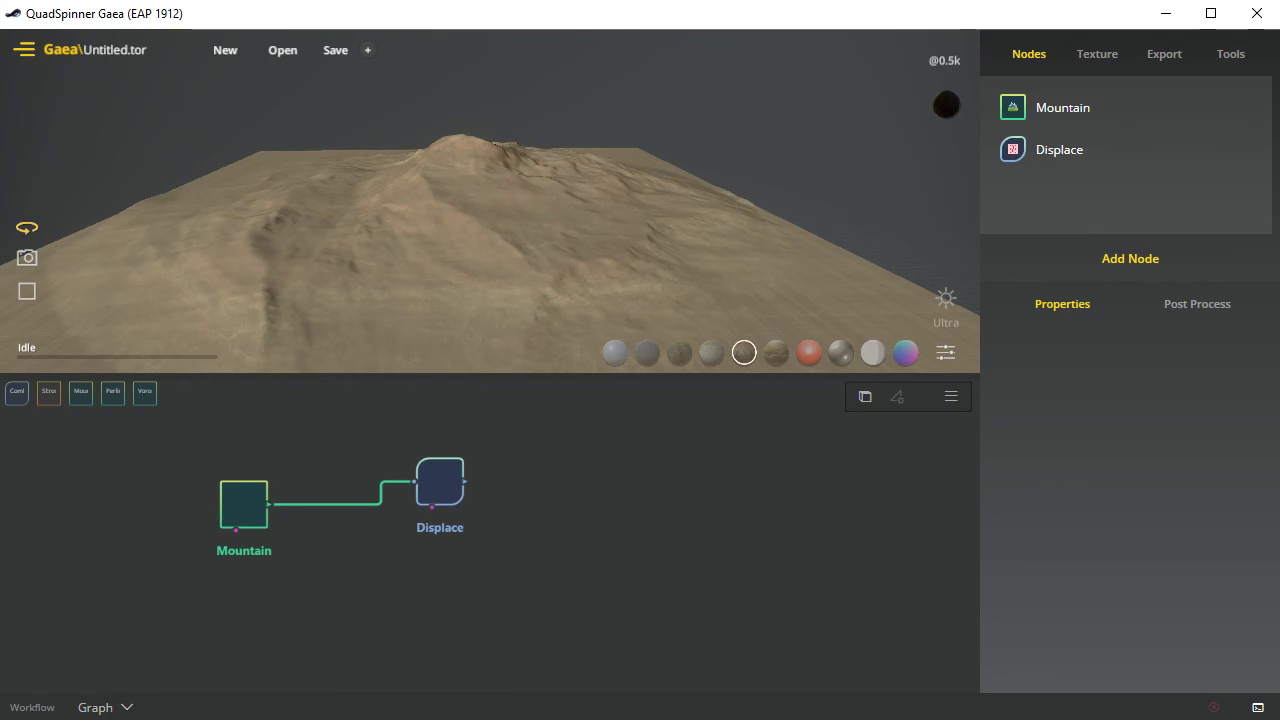
{"action": "left_click_drag", "start_coordinate": [440, 482], "coordinate": [425, 477]}
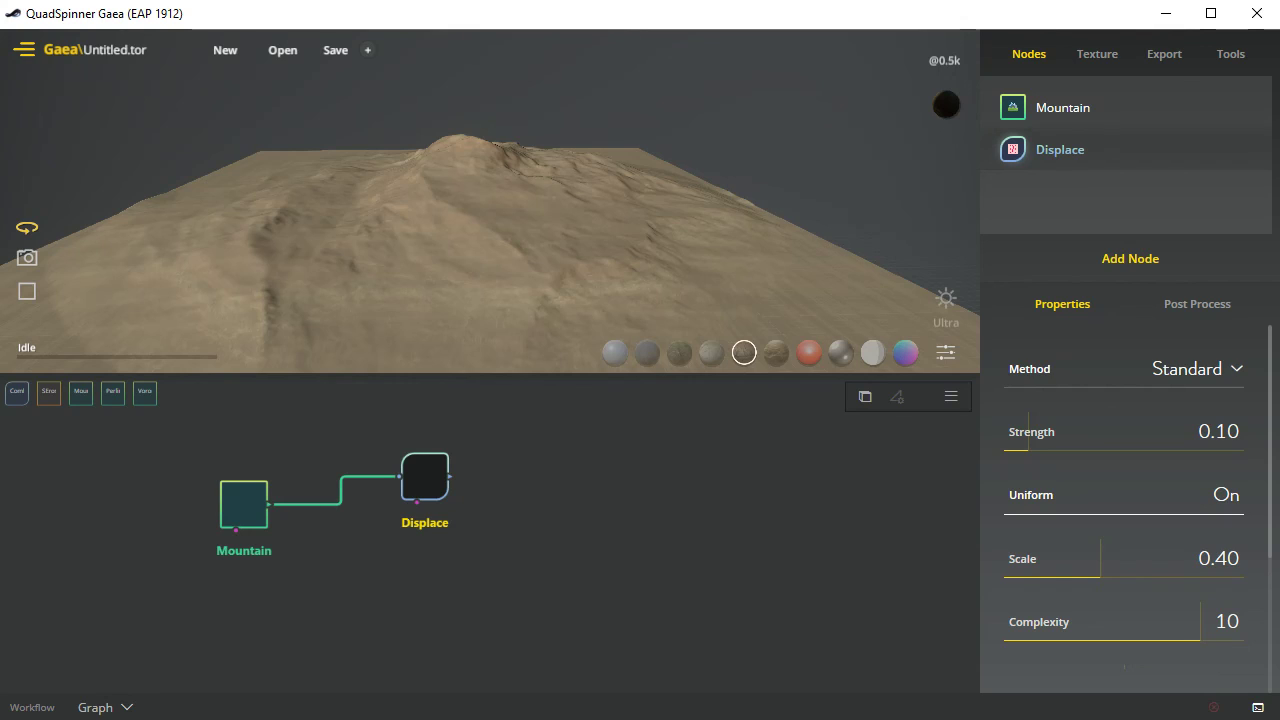
{"action": "mouse_move", "coordinate": [425, 476]}
{"action": "left_mouse_down"}
{"action": "mouse_move", "coordinate": [406, 481]}
{"action": "mouse_move", "coordinate": [421, 501]}
{"action": "mouse_move", "coordinate": [423, 479]}
{"action": "mouse_move", "coordinate": [422, 490]}
{"action": "left_mouse_up"}
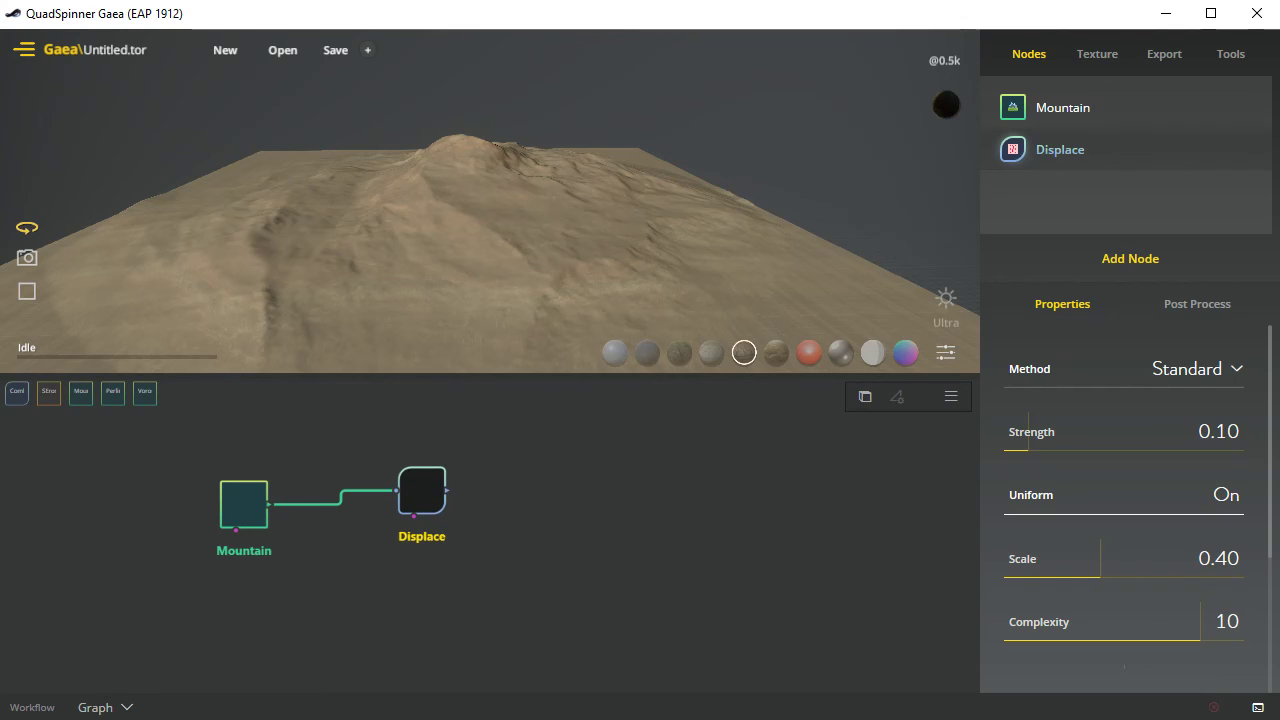
{"action": "middle_click_drag", "start_coordinate": [430, 570], "coordinate": [498, 575]}
{"action": "mouse_move", "coordinate": [490, 495]}
{"action": "middle_mouse_down"}
{"action": "mouse_move", "coordinate": [631, 551]}
{"action": "mouse_move", "coordinate": [613, 529]}
{"action": "mouse_move", "coordinate": [513, 495]}
{"action": "middle_mouse_up"}
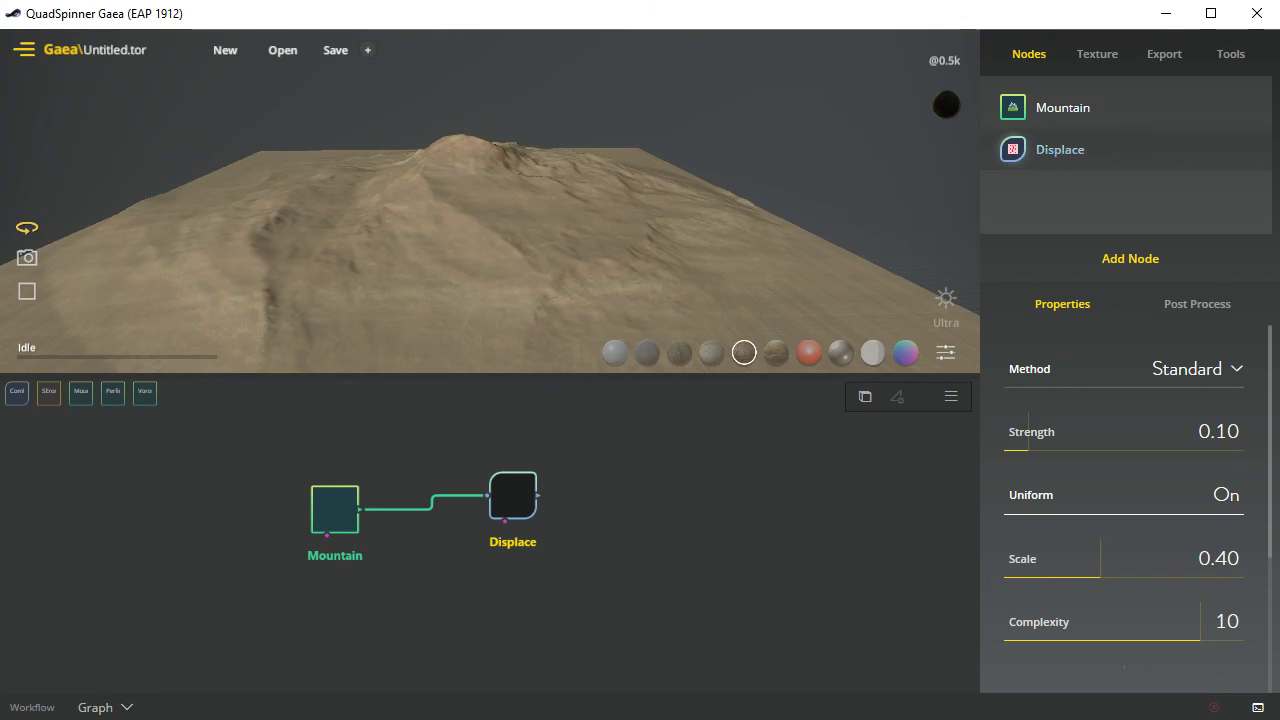
{"action": "mouse_move", "coordinate": [513, 495]}
{"action": "left_mouse_down"}
{"action": "mouse_move", "coordinate": [514, 517]}
{"action": "mouse_move", "coordinate": [500, 508]}
{"action": "left_mouse_up"}
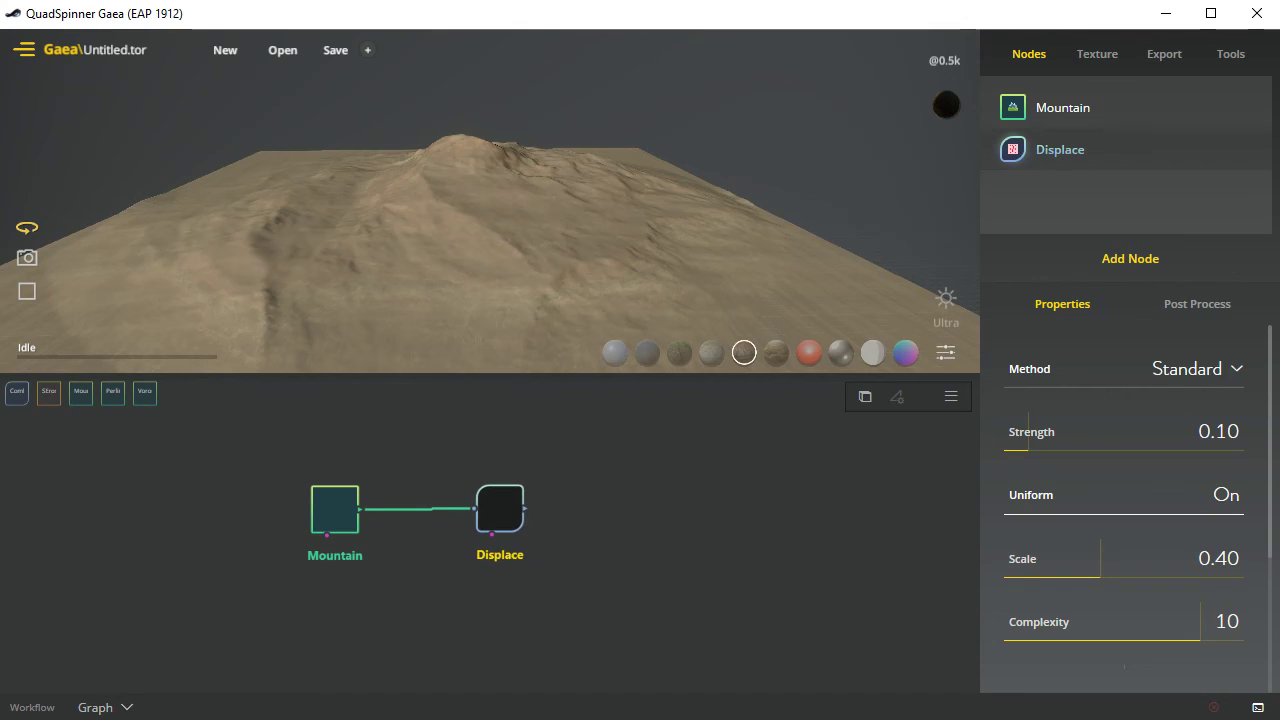
{"action": "right_click", "coordinate": [312, 499]}
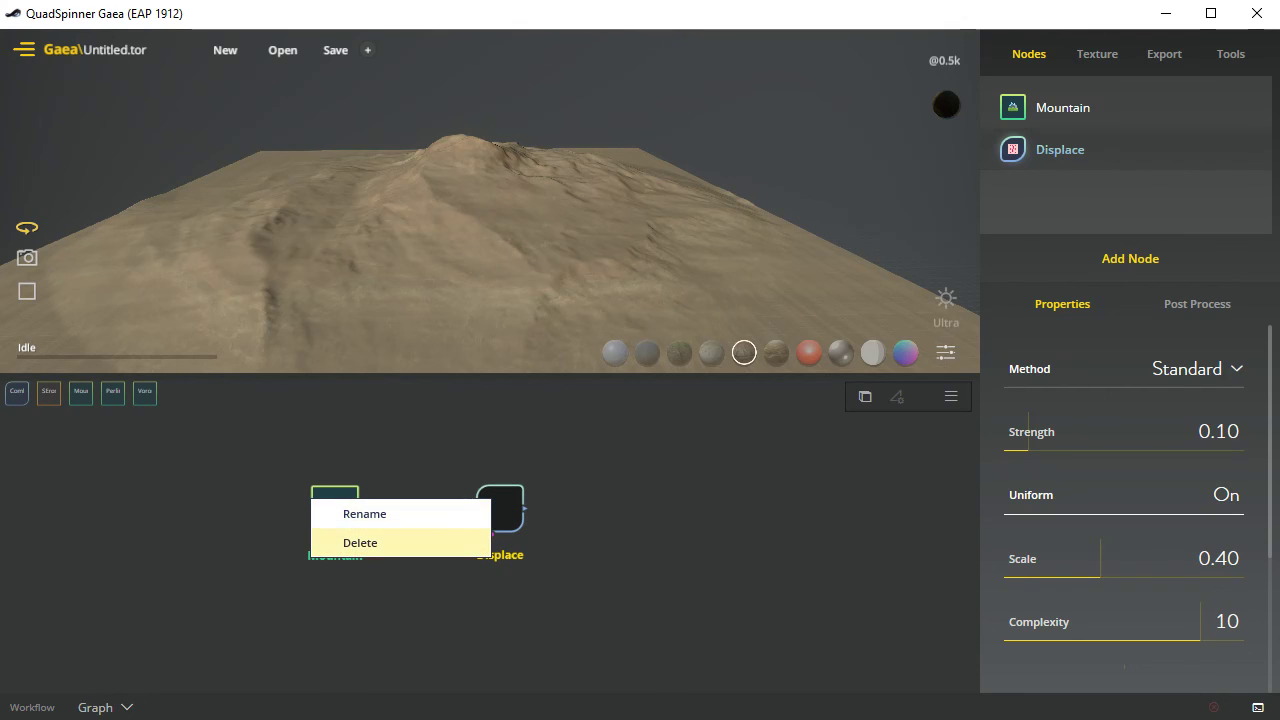
{"action": "left_click", "coordinate": [412, 455]}
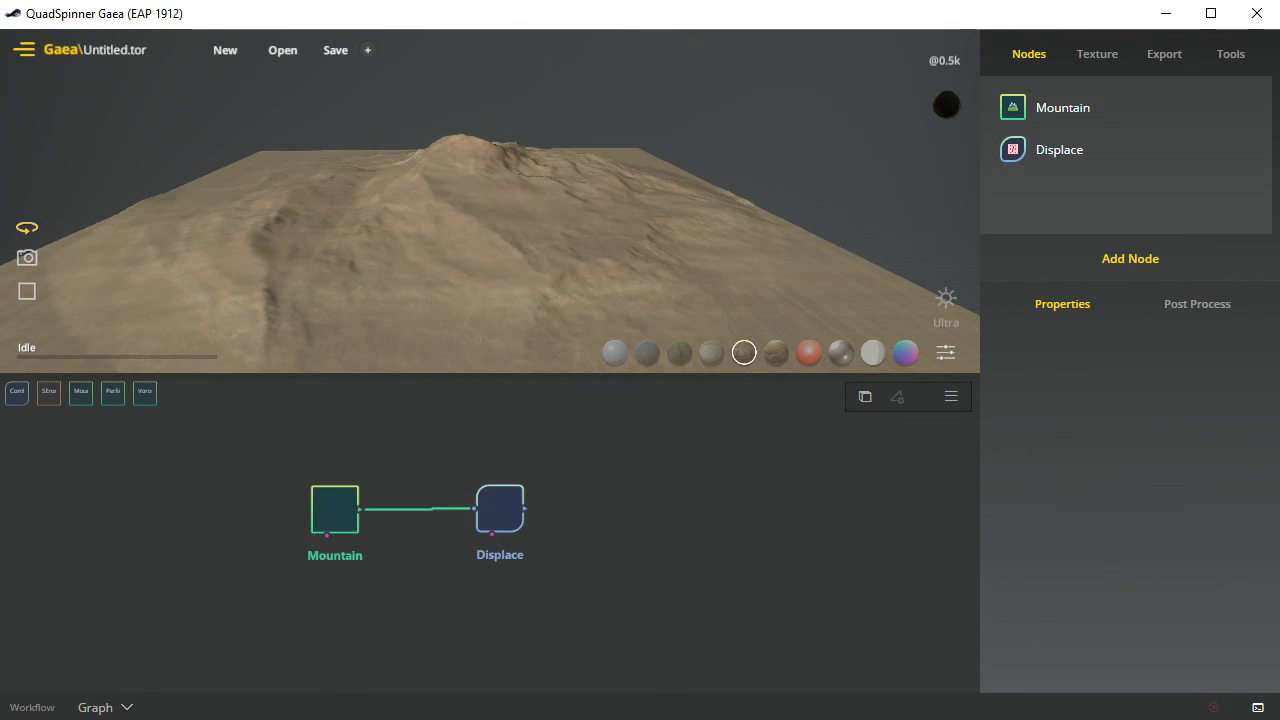
Step: Add a Height node below Displace, fed by Mountain, and connect it as the mask for Displace
{"action": "left_click_drag", "start_coordinate": [500, 508], "coordinate": [508, 506]}
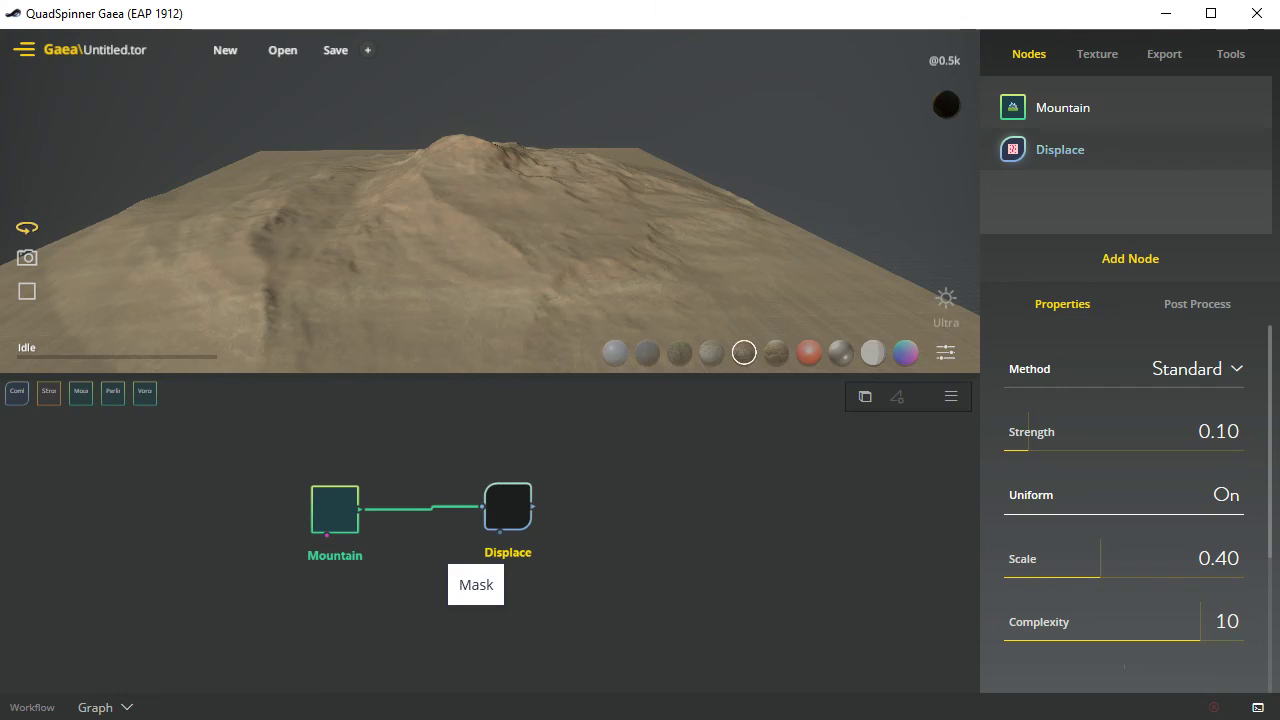
{"action": "right_click", "coordinate": [508, 590]}
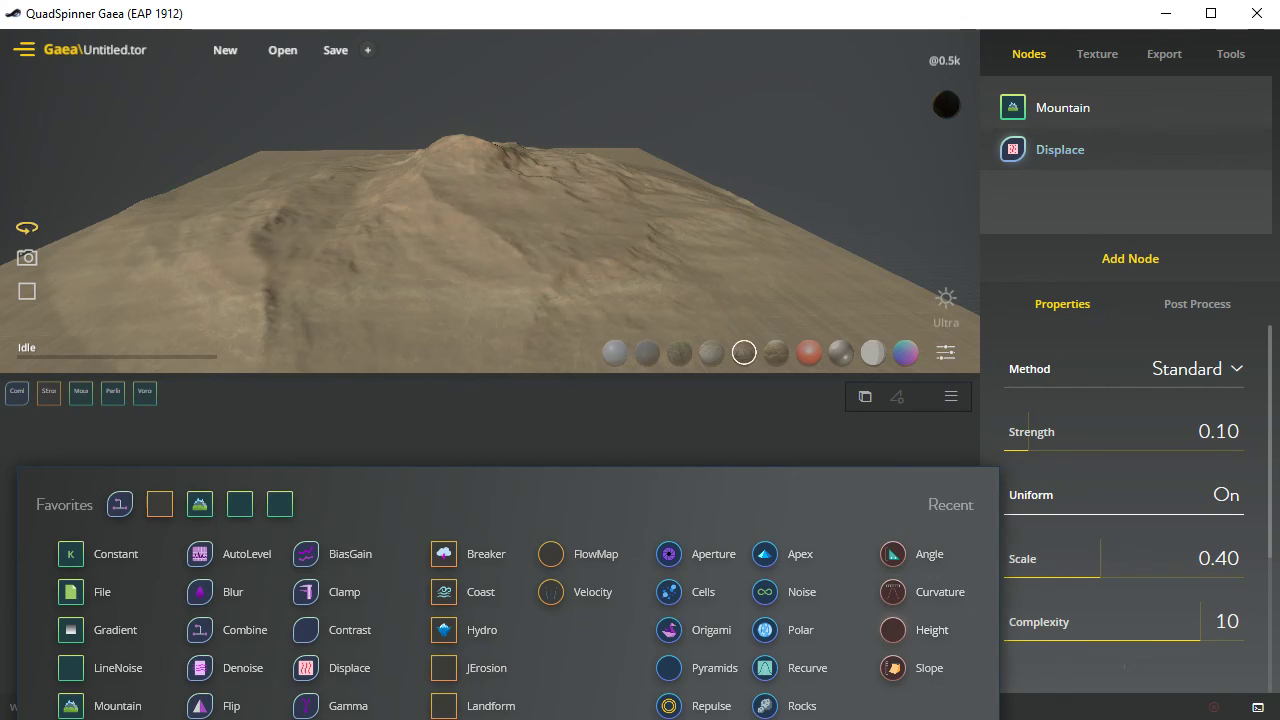
{"action": "left_click", "coordinate": [931, 630]}
{"action": "left_click_drag", "start_coordinate": [675, 573], "coordinate": [482, 617]}
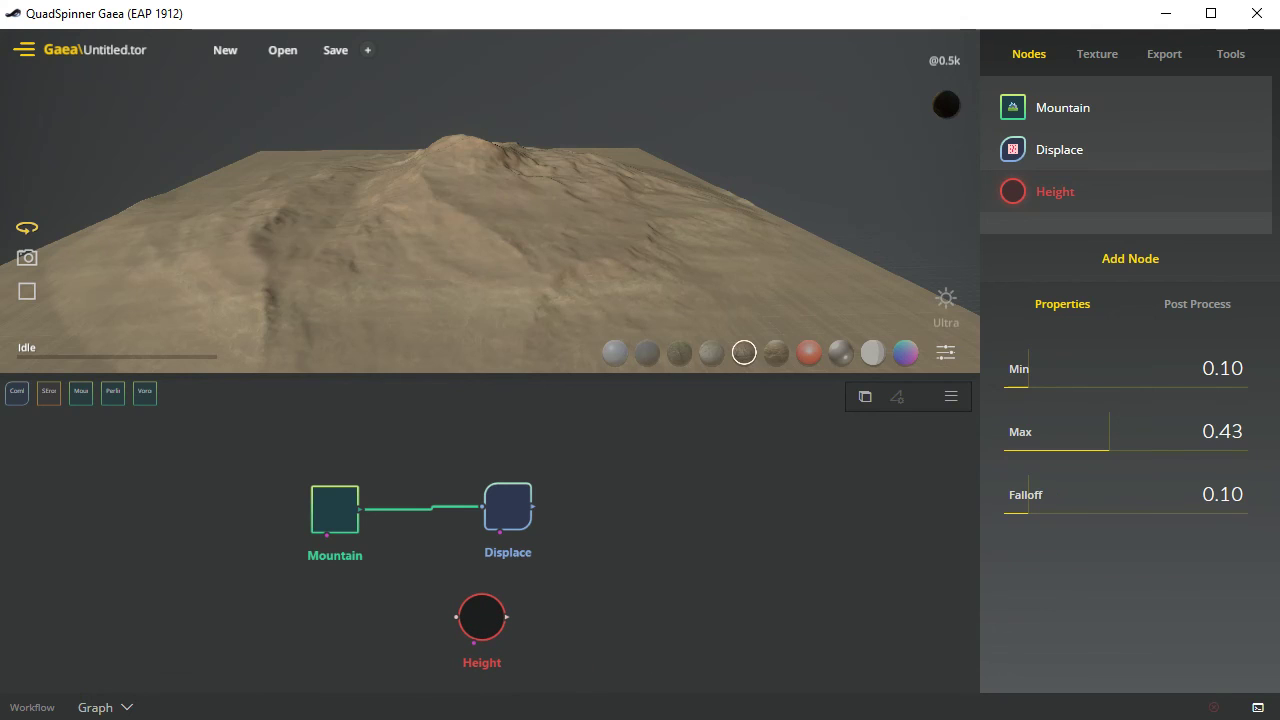
{"action": "left_click_drag", "start_coordinate": [360, 509], "coordinate": [457, 617]}
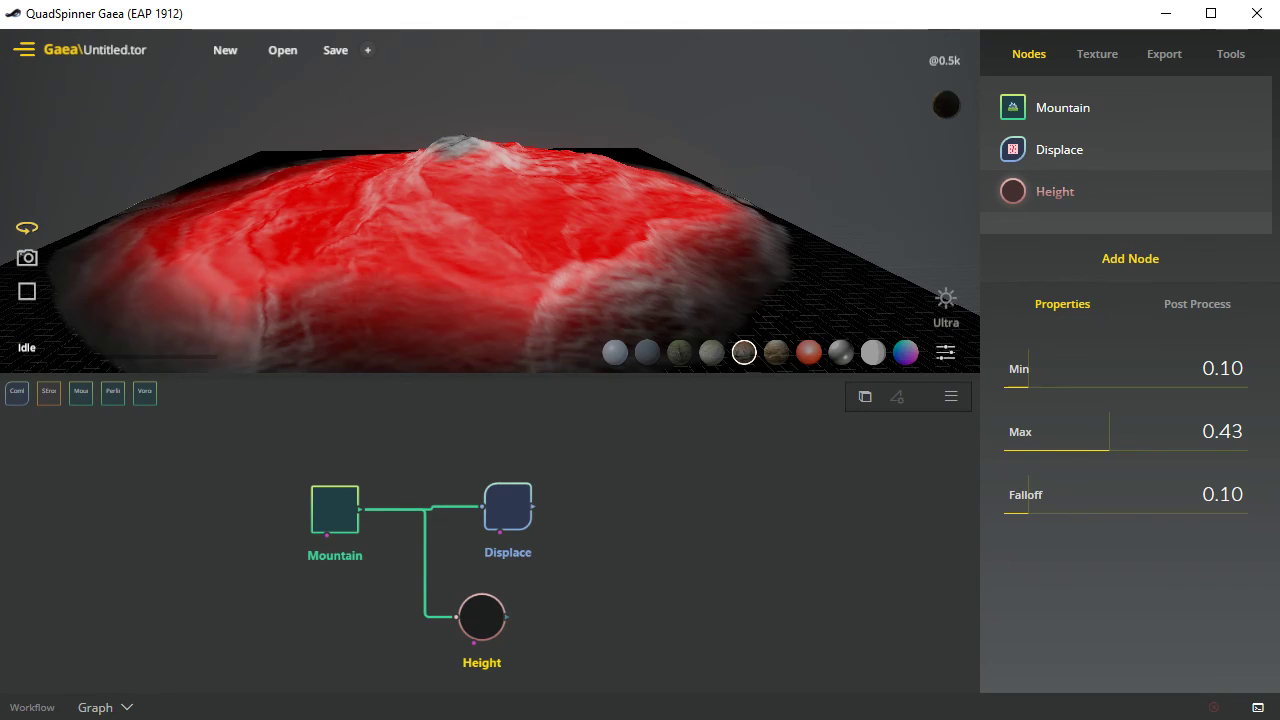
{"action": "left_click_drag", "start_coordinate": [507, 617], "coordinate": [556, 507]}
Step: Compare the terrain previews of the Mountain node and the masked Displace node
{"action": "left_click", "coordinate": [335, 509]}
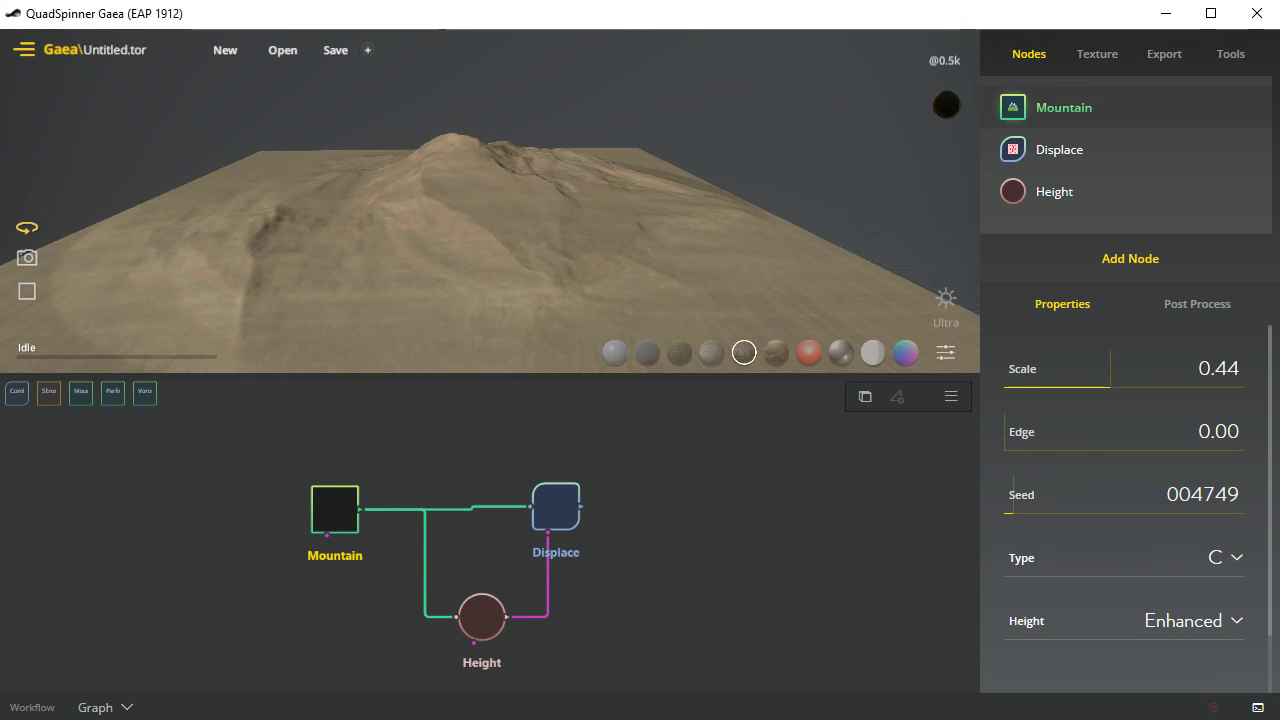
{"action": "left_click", "coordinate": [556, 507]}
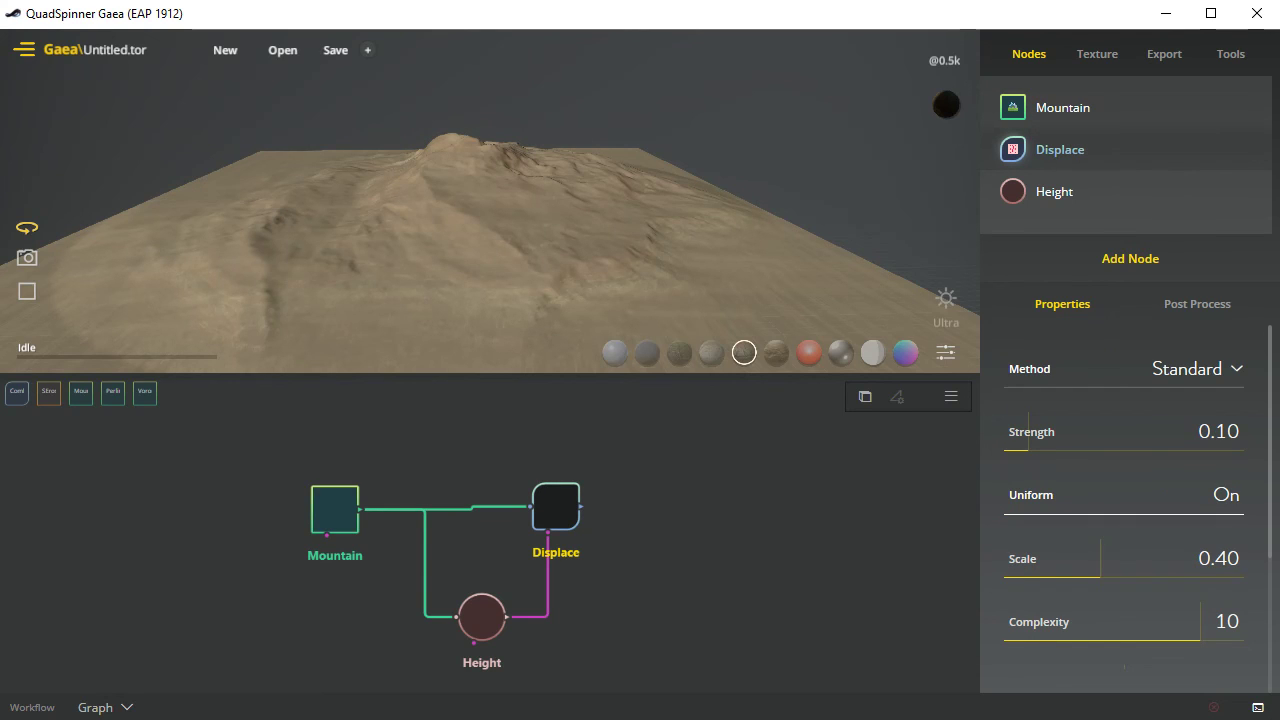
{"action": "left_click", "coordinate": [335, 509]}
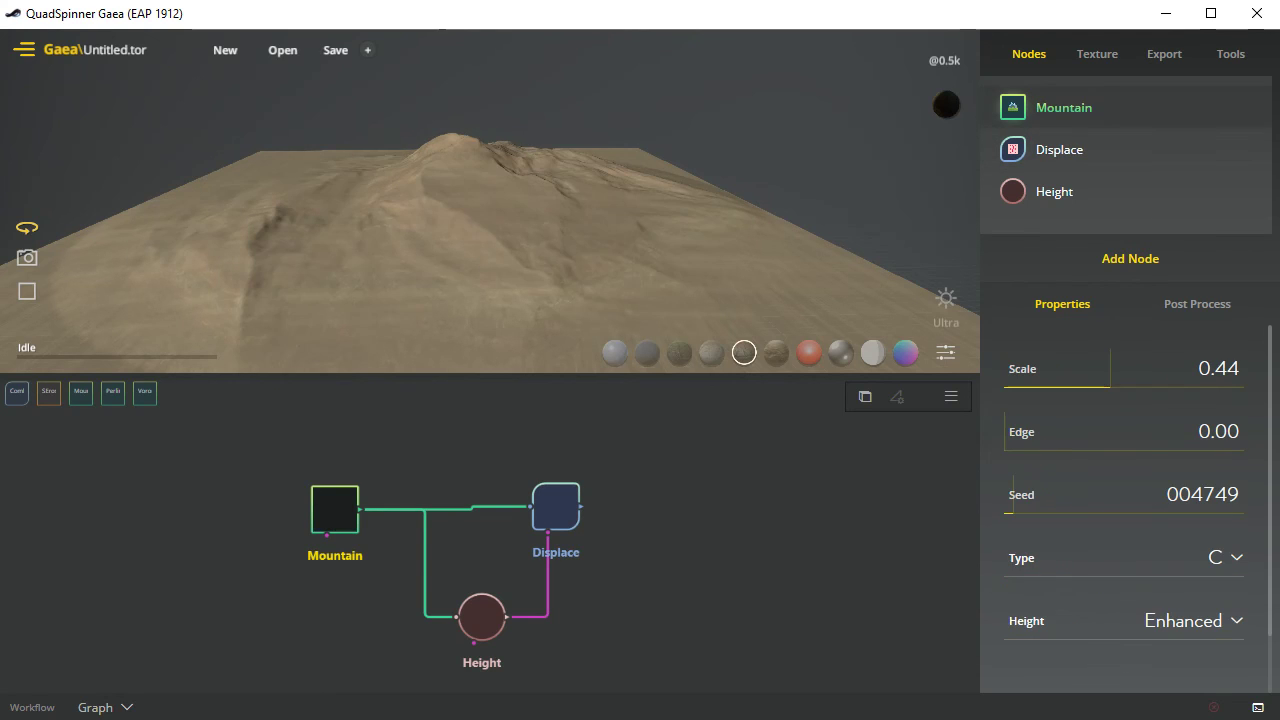
{"action": "left_click", "coordinate": [556, 507]}
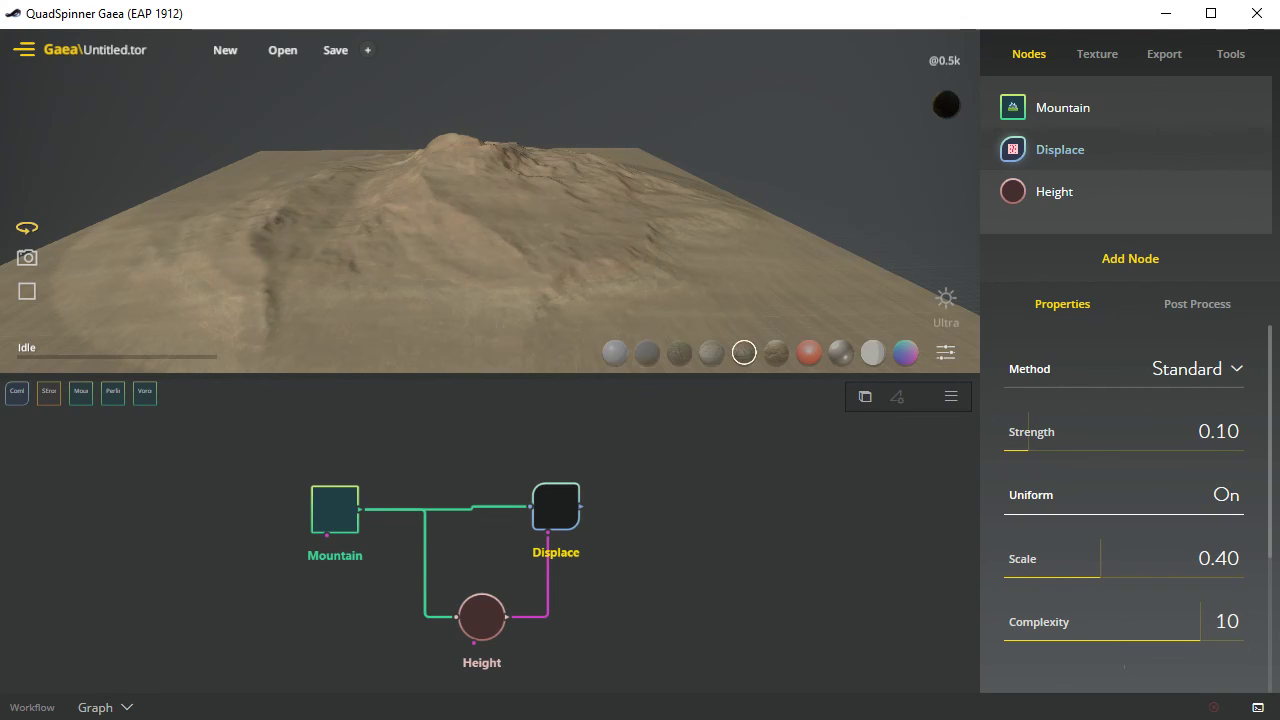
Step: Space Displace farther from Mountain and align the two nodes in a straight row
{"action": "left_click_drag", "start_coordinate": [556, 506], "coordinate": [591, 510]}
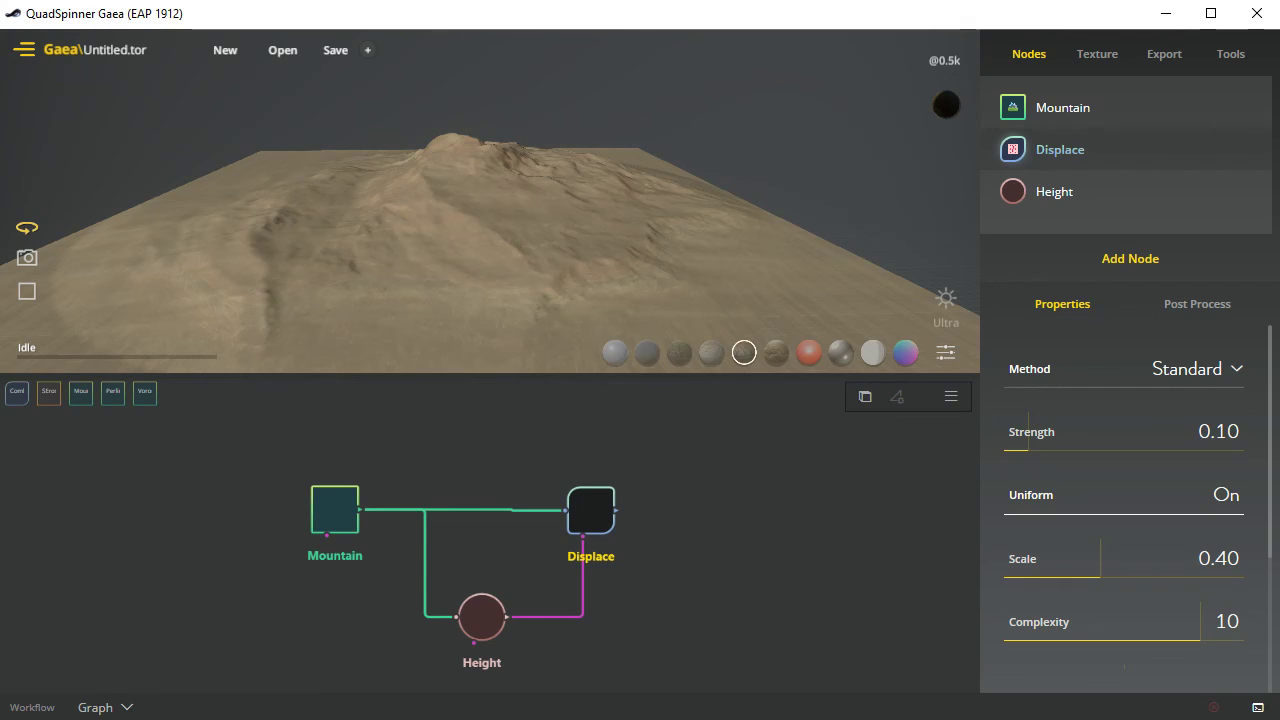
{"action": "left_click_drag", "start_coordinate": [335, 509], "coordinate": [337, 510]}
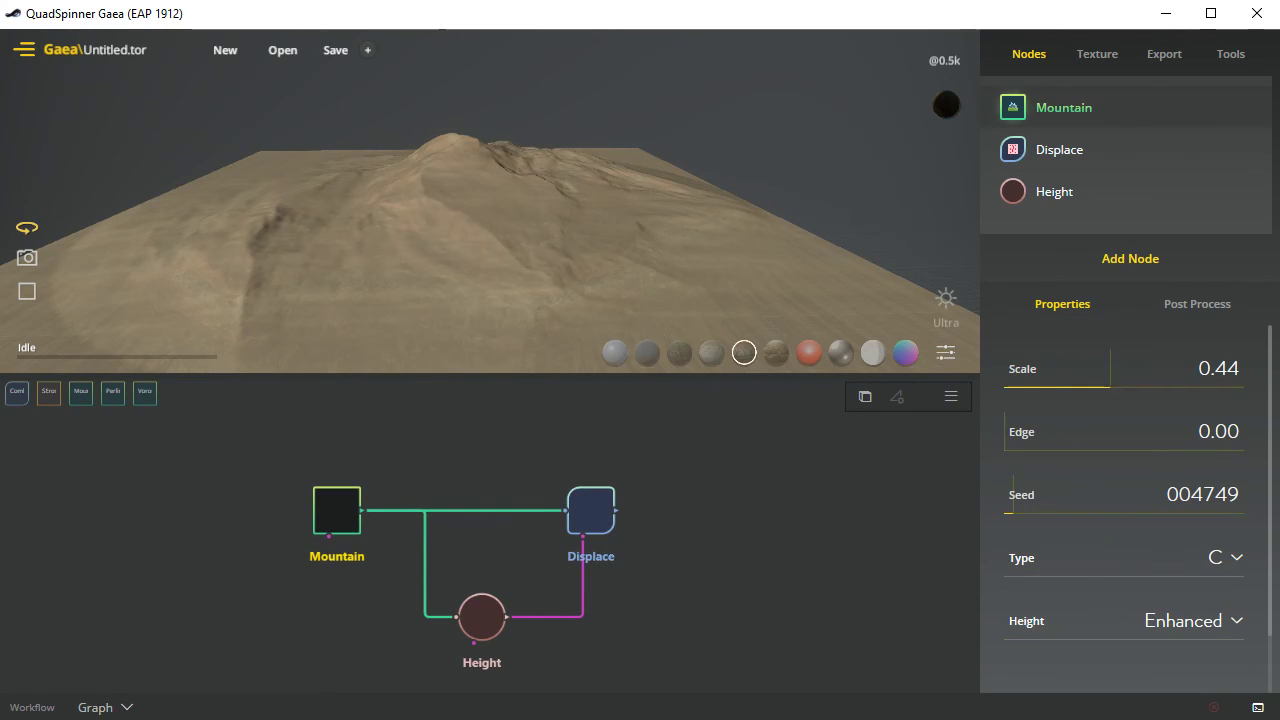